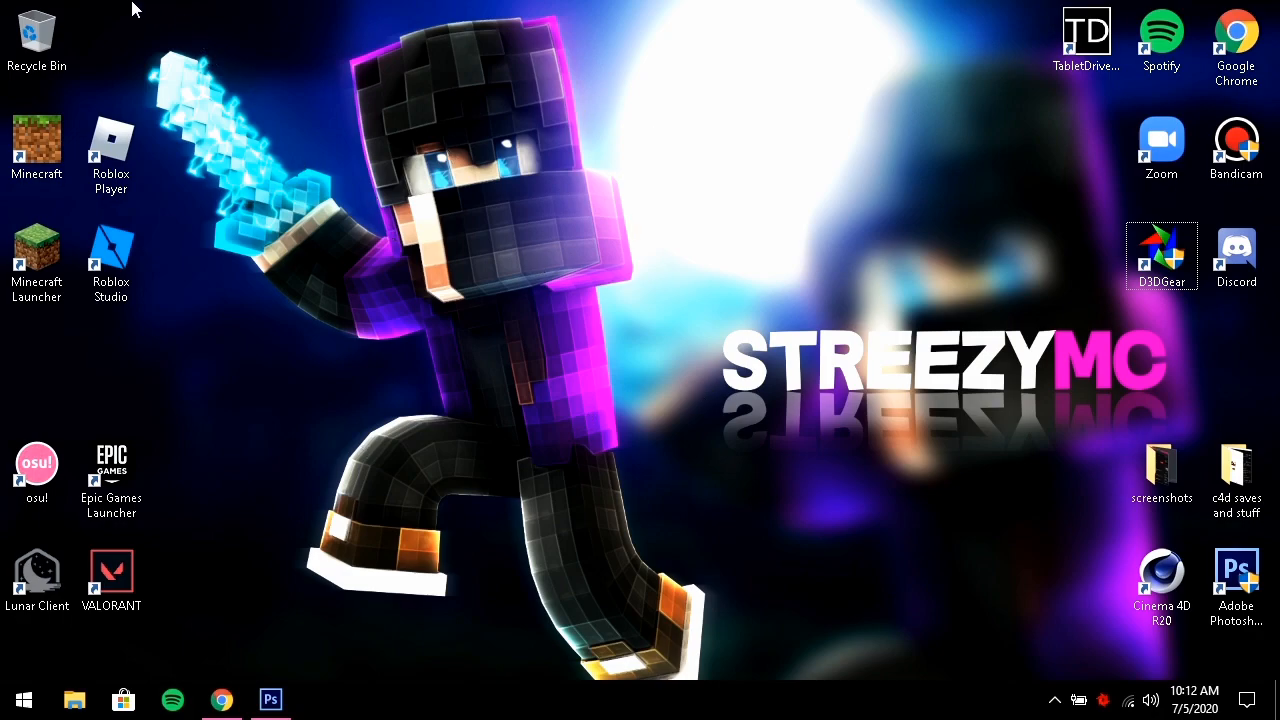
Launch Photoshop CS6, then download Thumbnail Pack V2.zip (45.3 MB) from the pasted MEGA link
{"action": "left_click_drag", "start_coordinate": [138, 8], "coordinate": [713, 634]}
{"action": "left_click", "coordinate": [1233, 600]}
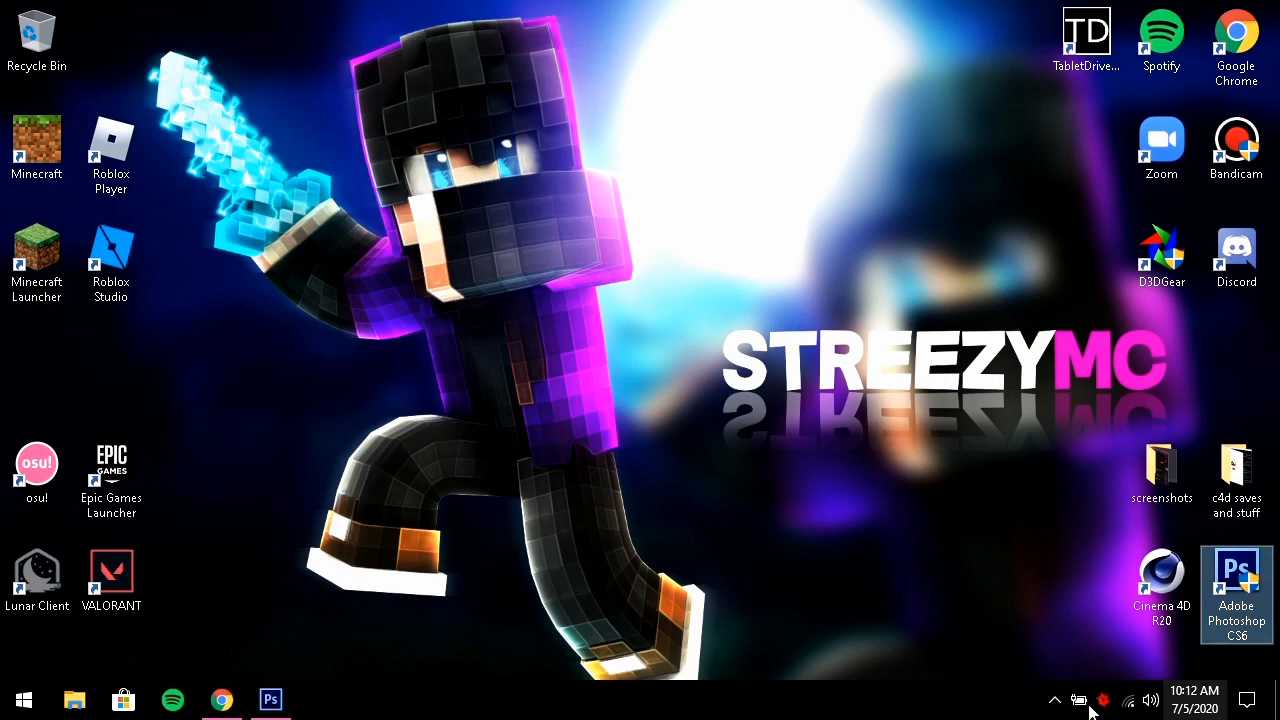
{"action": "left_click", "coordinate": [232, 712]}
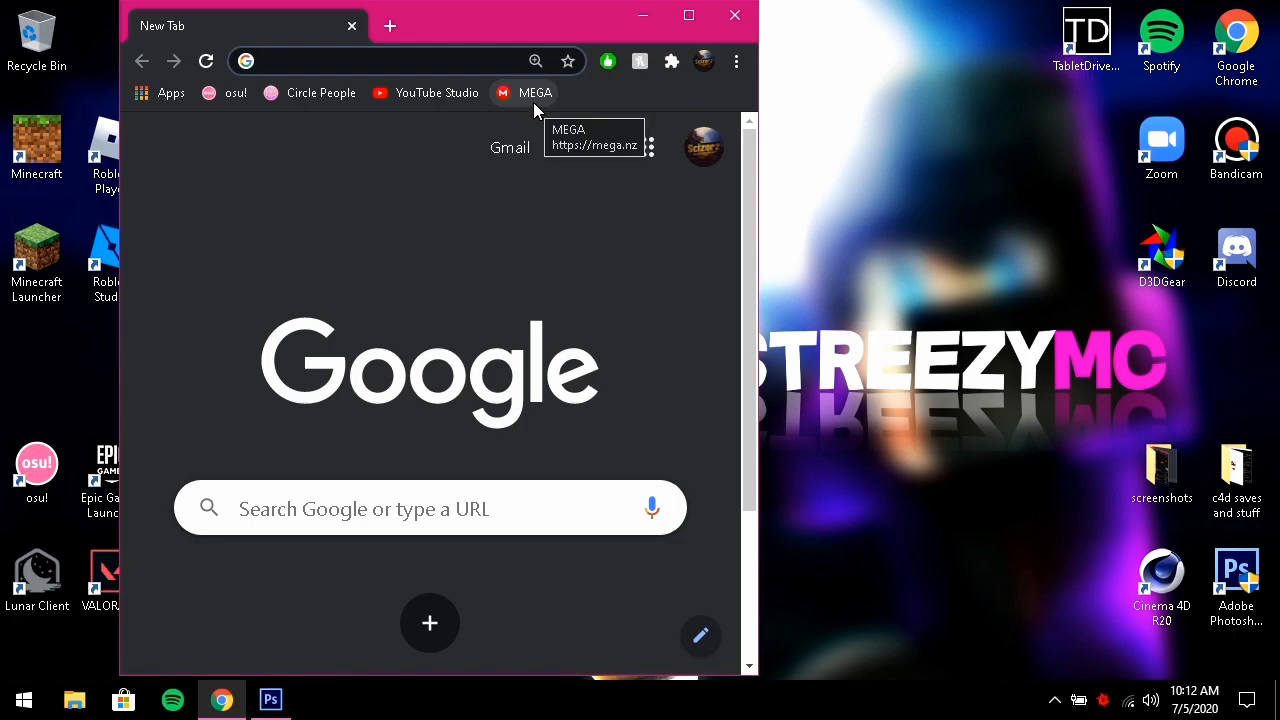
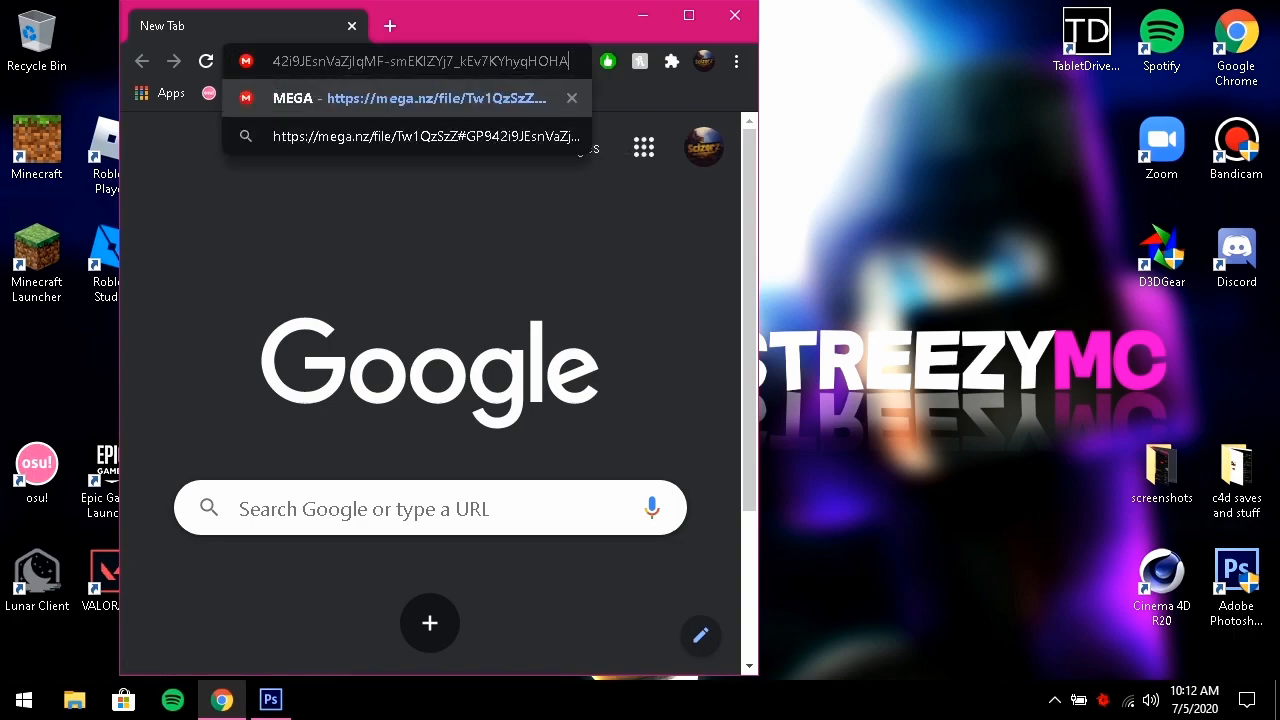
{"action": "key", "text": "Return"}
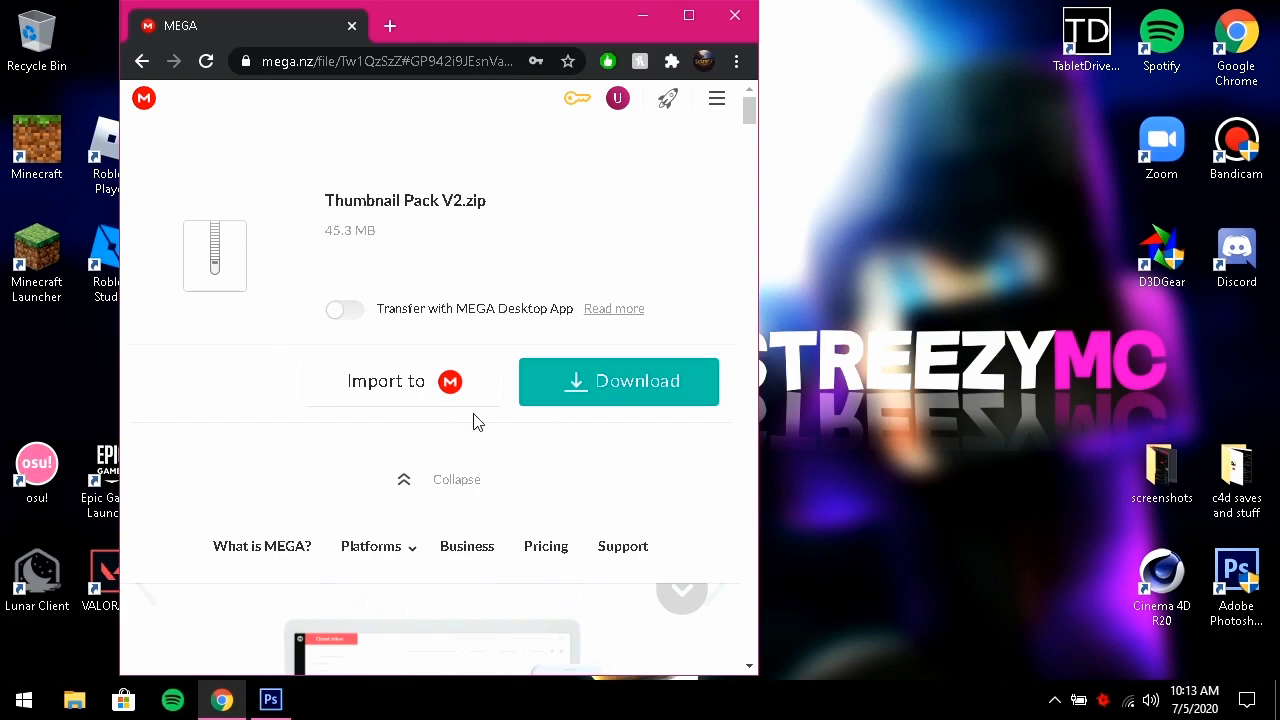
{"action": "left_click", "coordinate": [654, 400]}
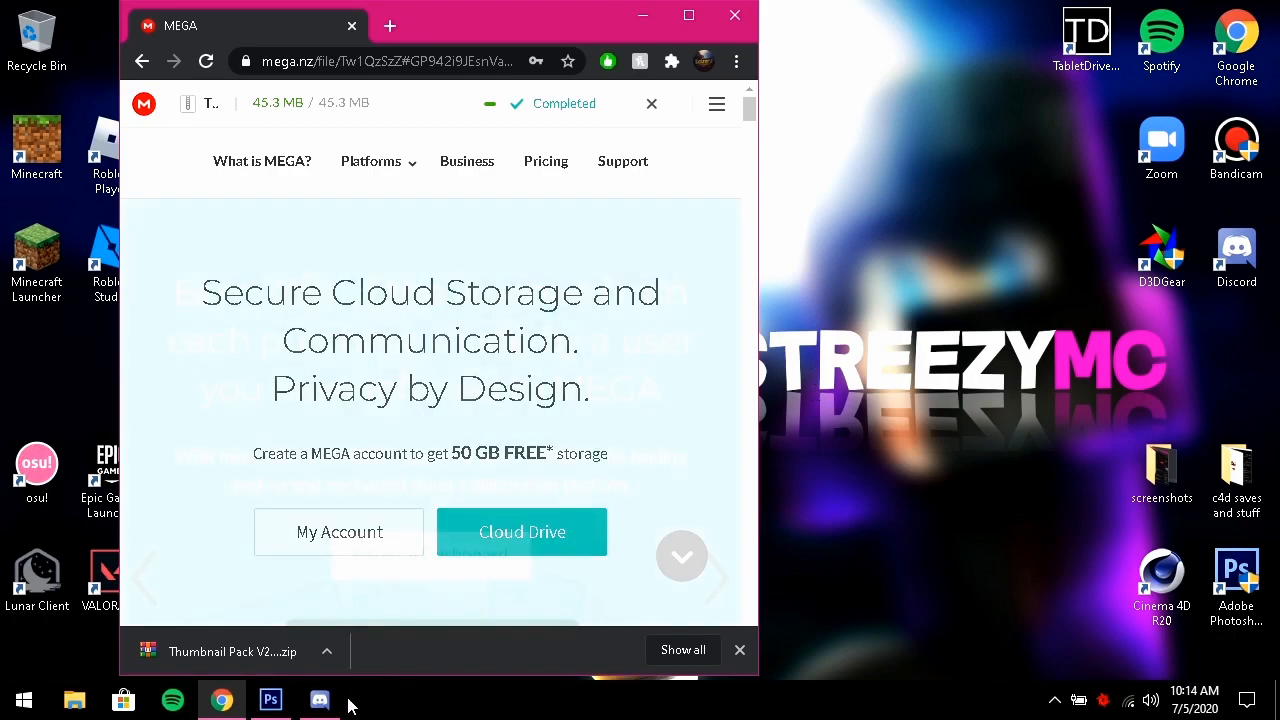
{"action": "left_click_drag", "start_coordinate": [325, 653], "coordinate": [1257, 10]}
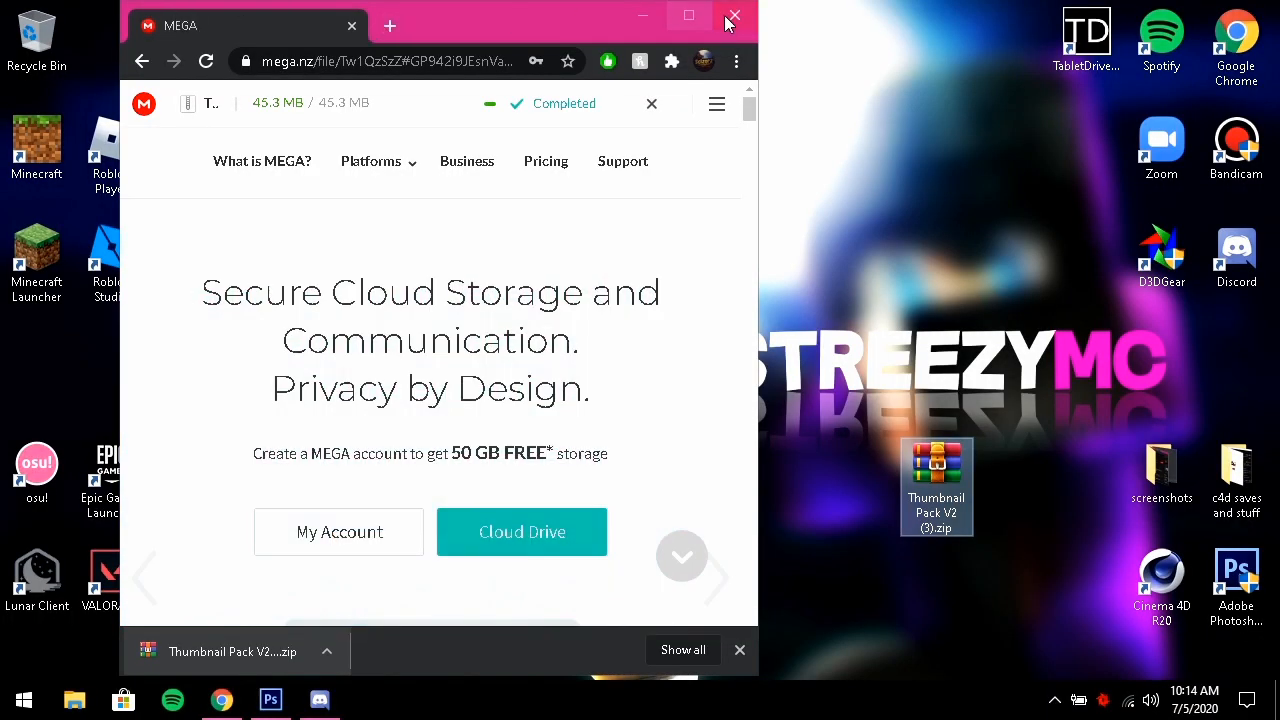
Close the browser, Extract Here the Thumbnail Pack V2 zip, and place the folder below it
{"action": "left_click", "coordinate": [731, 19]}
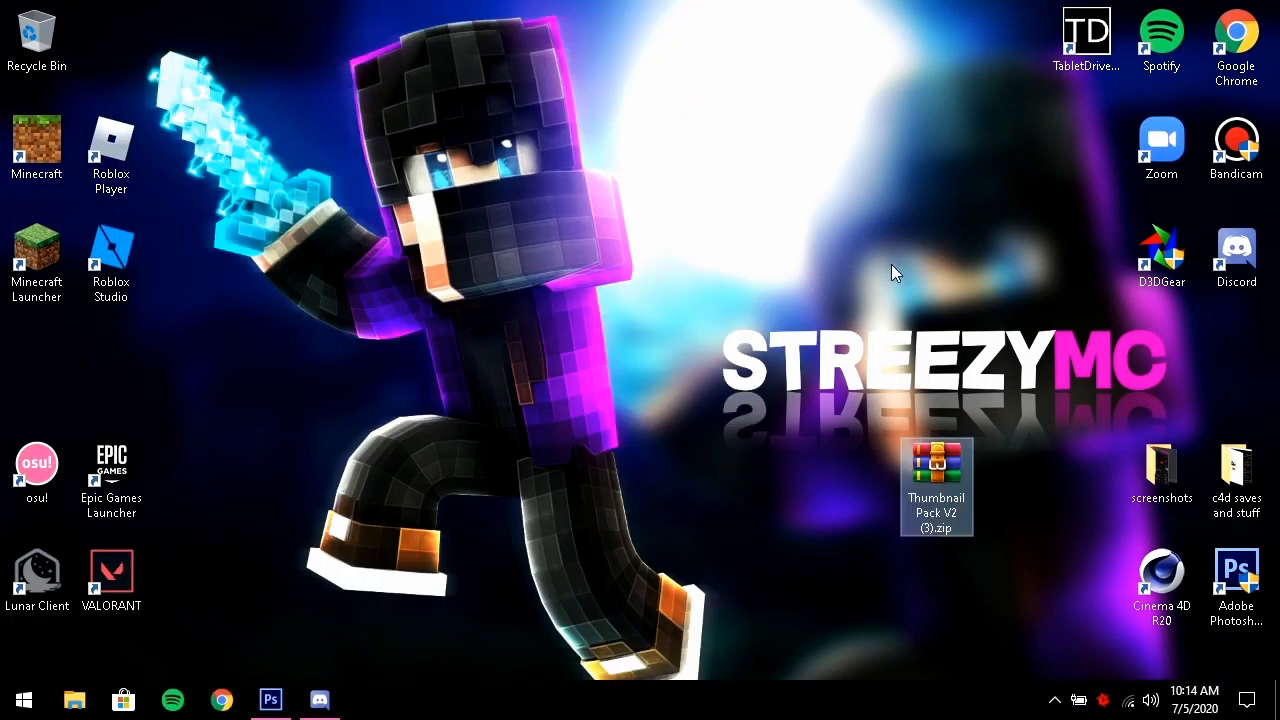
{"action": "left_click_drag", "start_coordinate": [960, 517], "coordinate": [585, 187]}
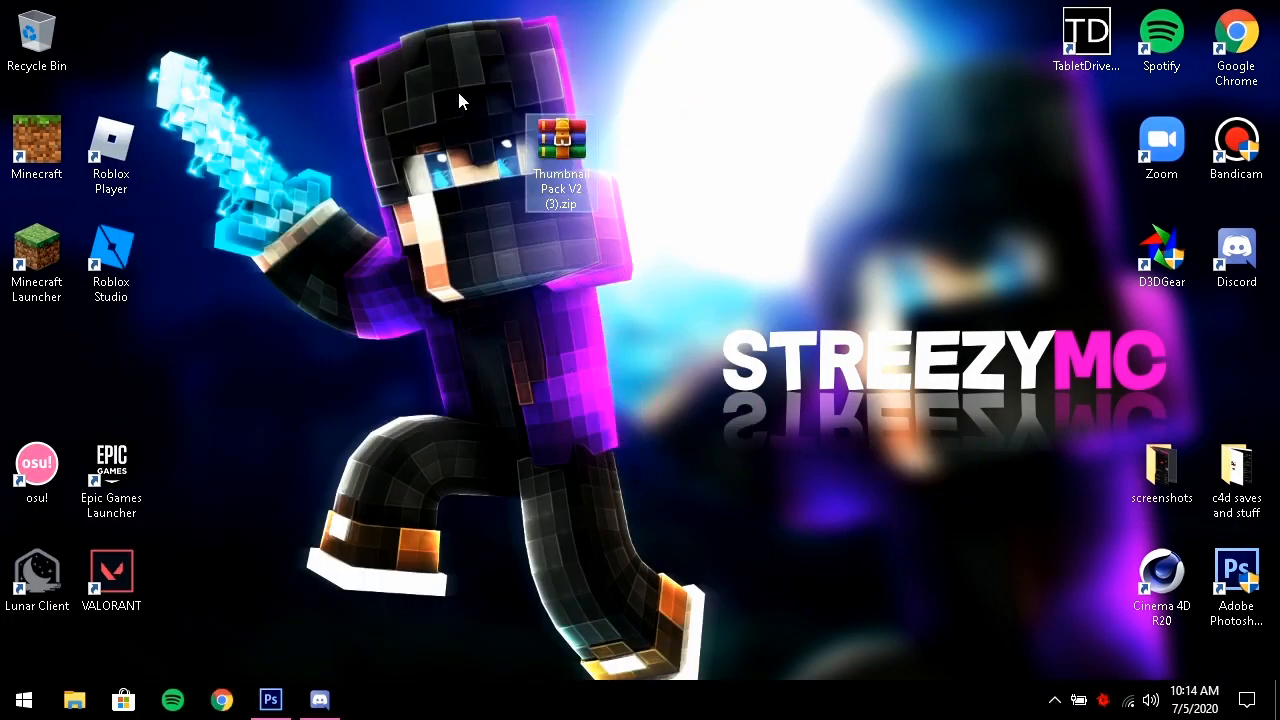
{"action": "right_click", "coordinate": [540, 170]}
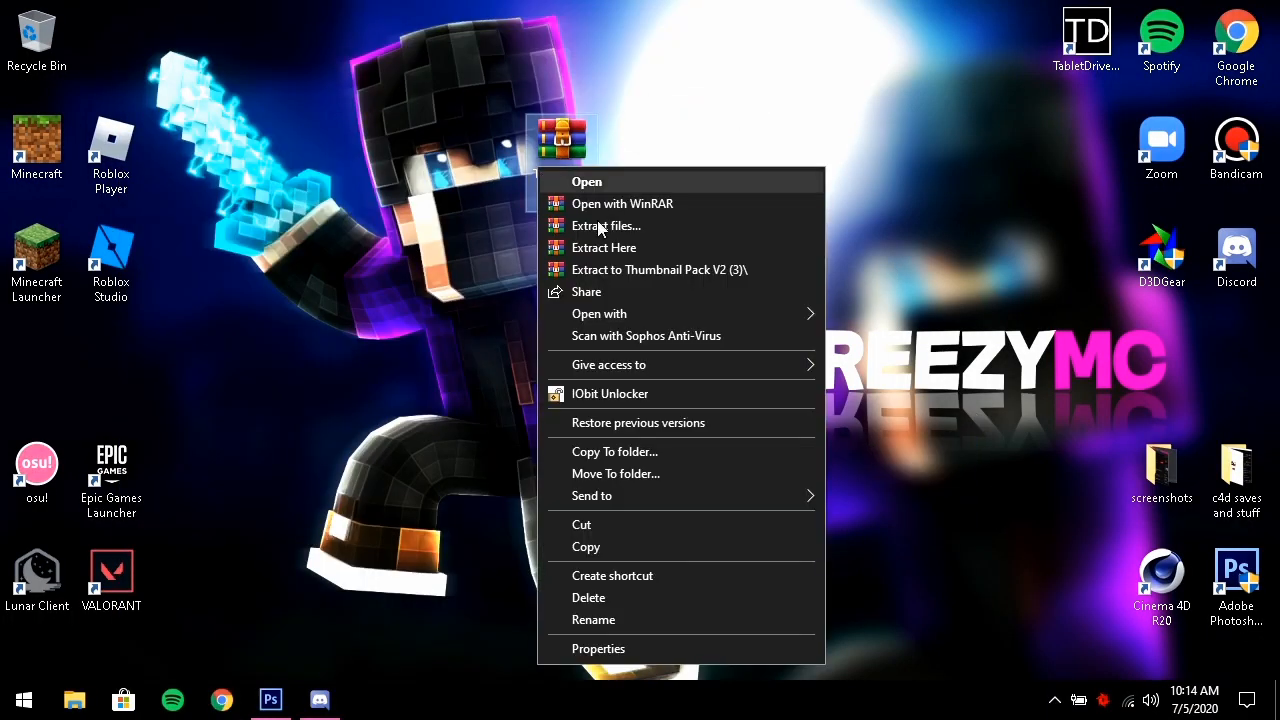
{"action": "left_click", "coordinate": [721, 252]}
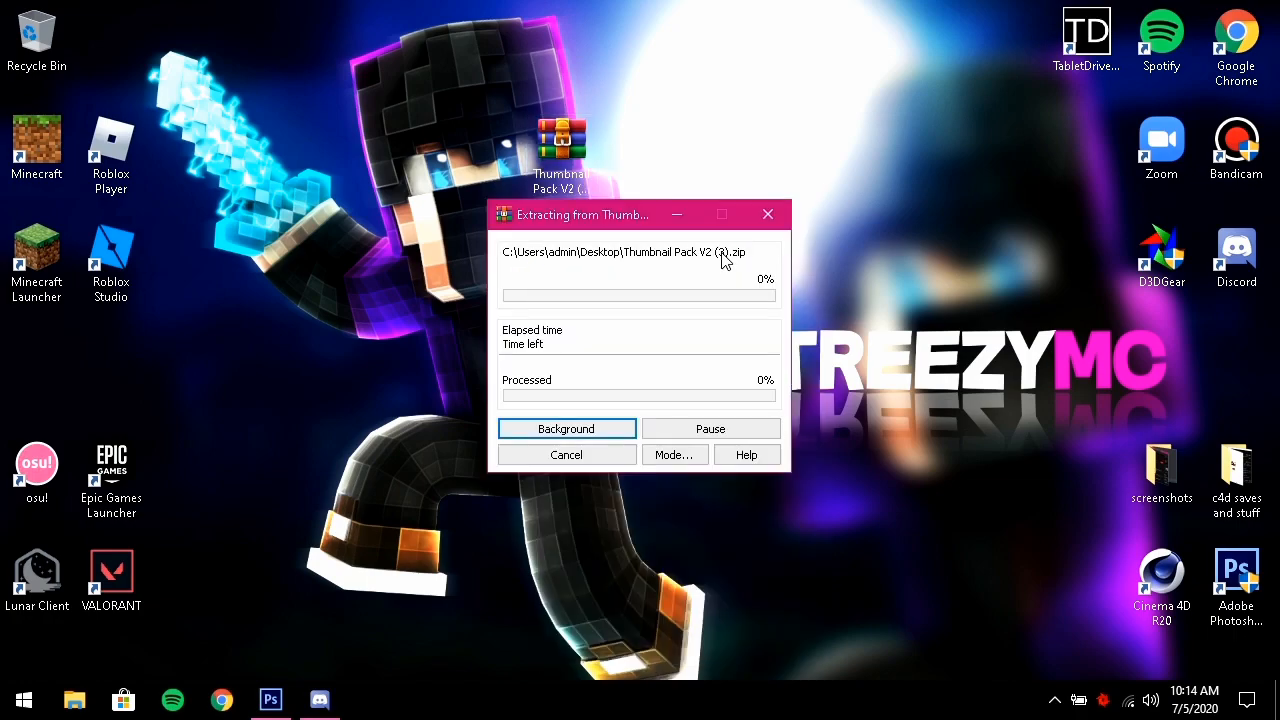
{"action": "left_click_drag", "start_coordinate": [36, 362], "coordinate": [545, 276]}
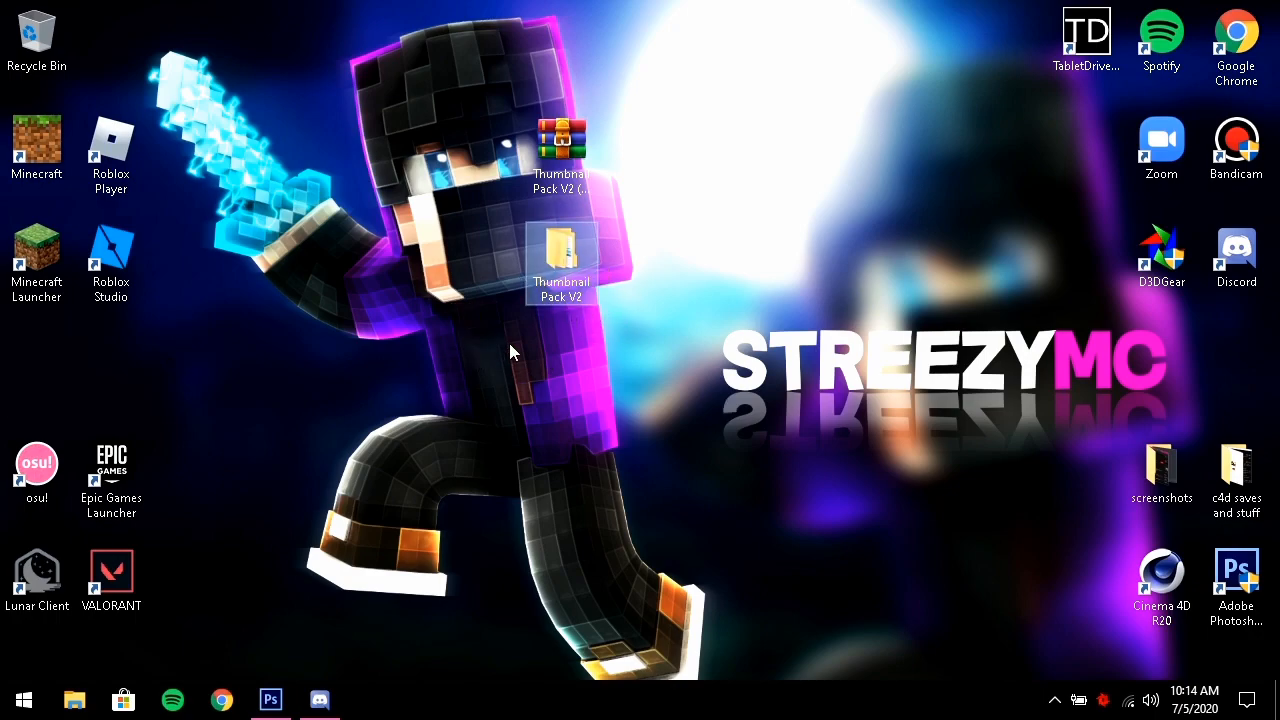
Open Thumbnail Pack V2's Fonts folder and copy both .otf font files
{"action": "double_click", "coordinate": [578, 263]}
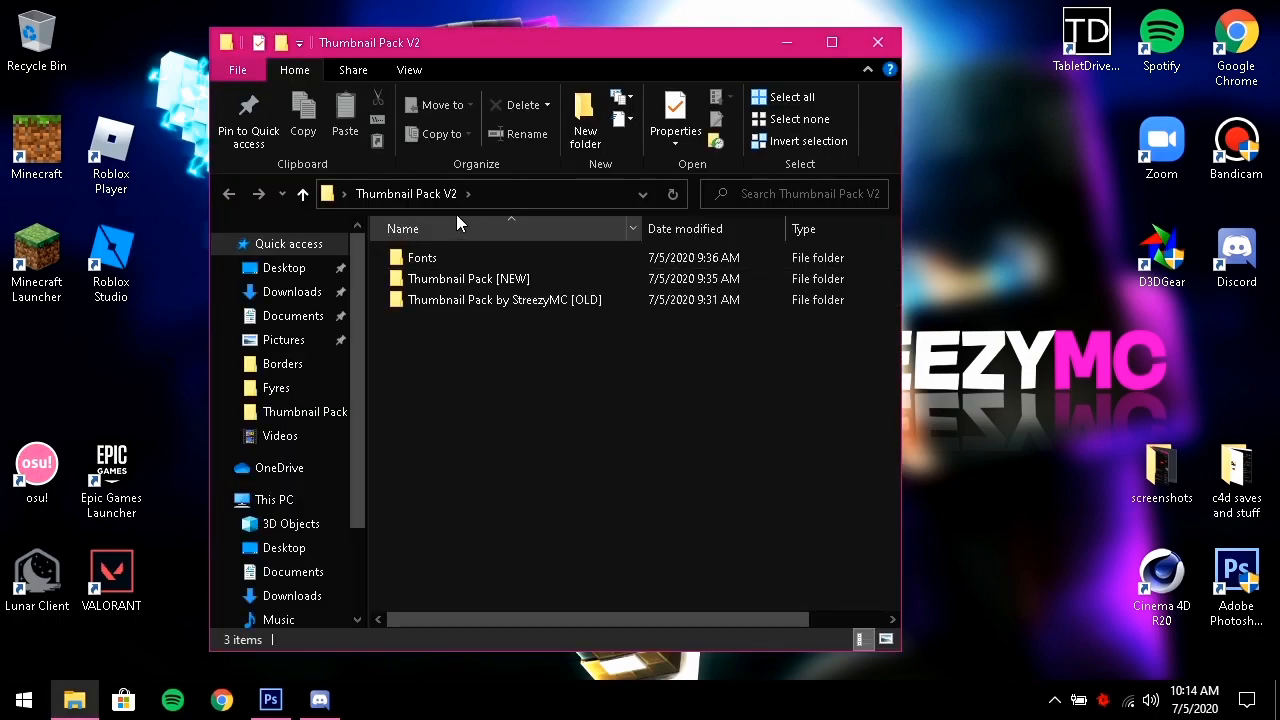
{"action": "double_click", "coordinate": [470, 257]}
{"action": "left_click_drag", "start_coordinate": [464, 396], "coordinate": [724, 260]}
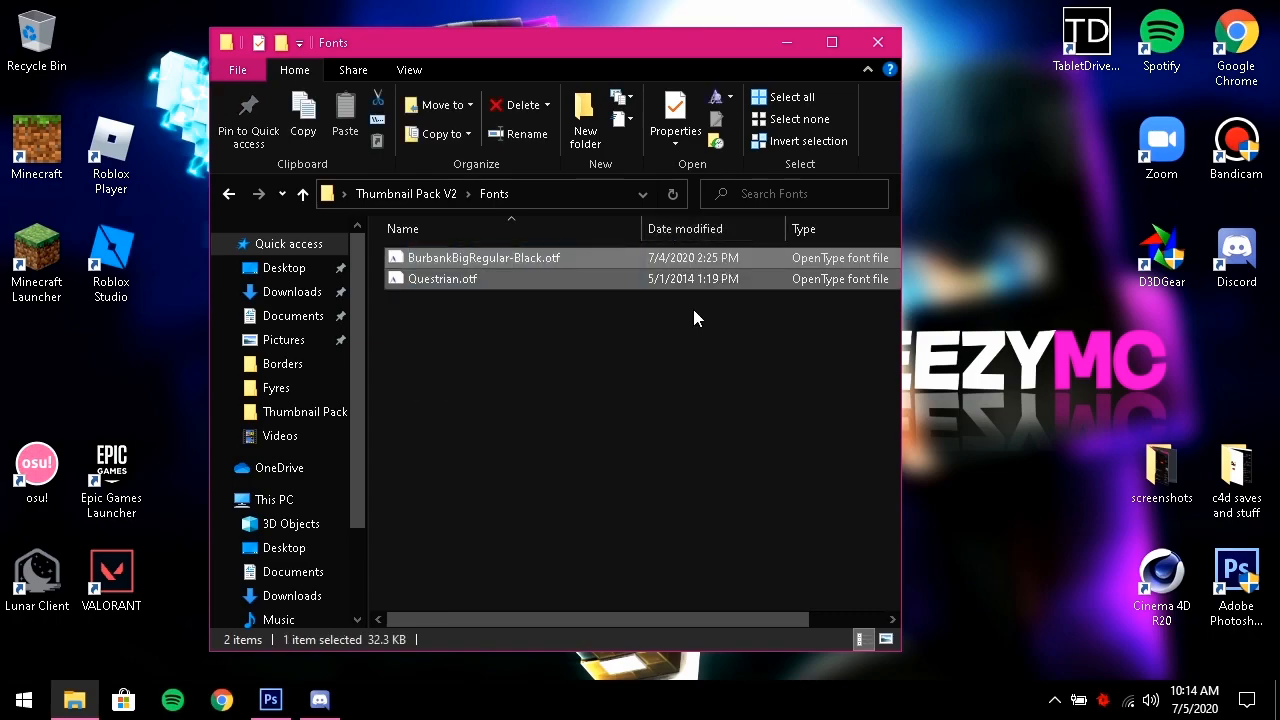
{"action": "key", "text": "ctrl+c"}
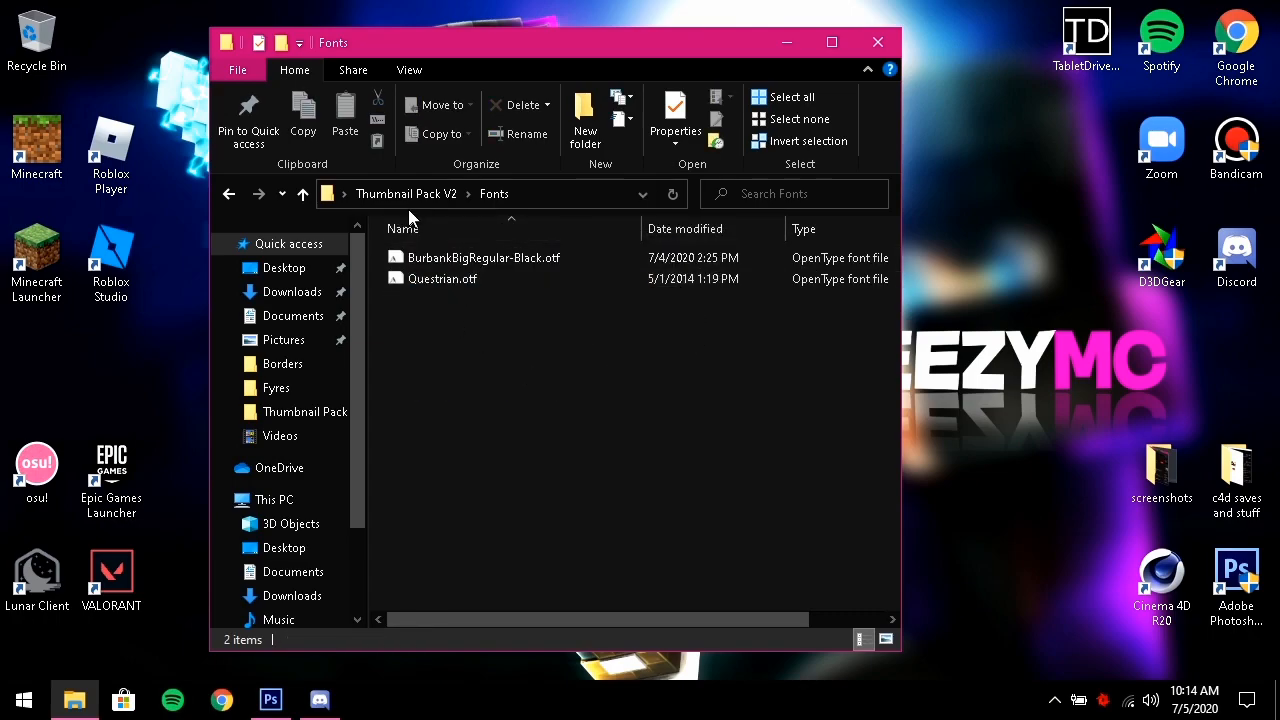
{"action": "left_click", "coordinate": [416, 197]}
Look through the Thumbnail Pack [NEW] and [OLD] folders, then close the window
{"action": "double_click", "coordinate": [520, 281]}
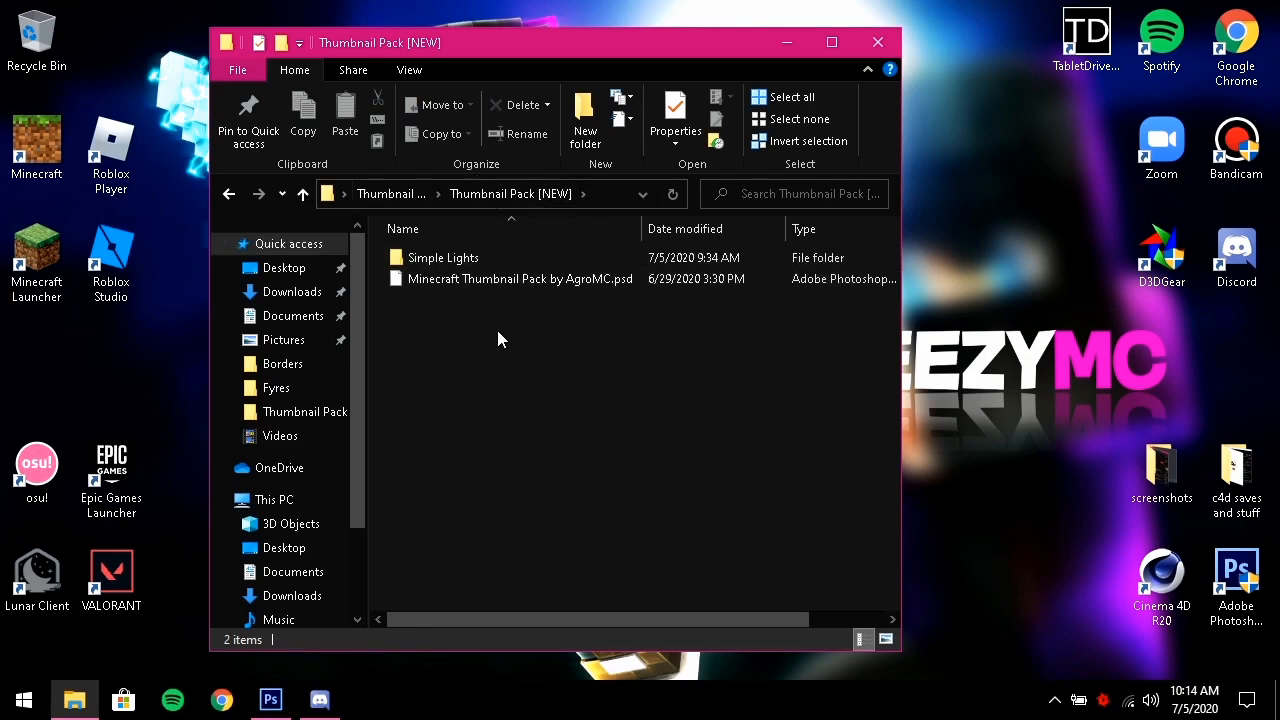
{"action": "left_click", "coordinate": [690, 280]}
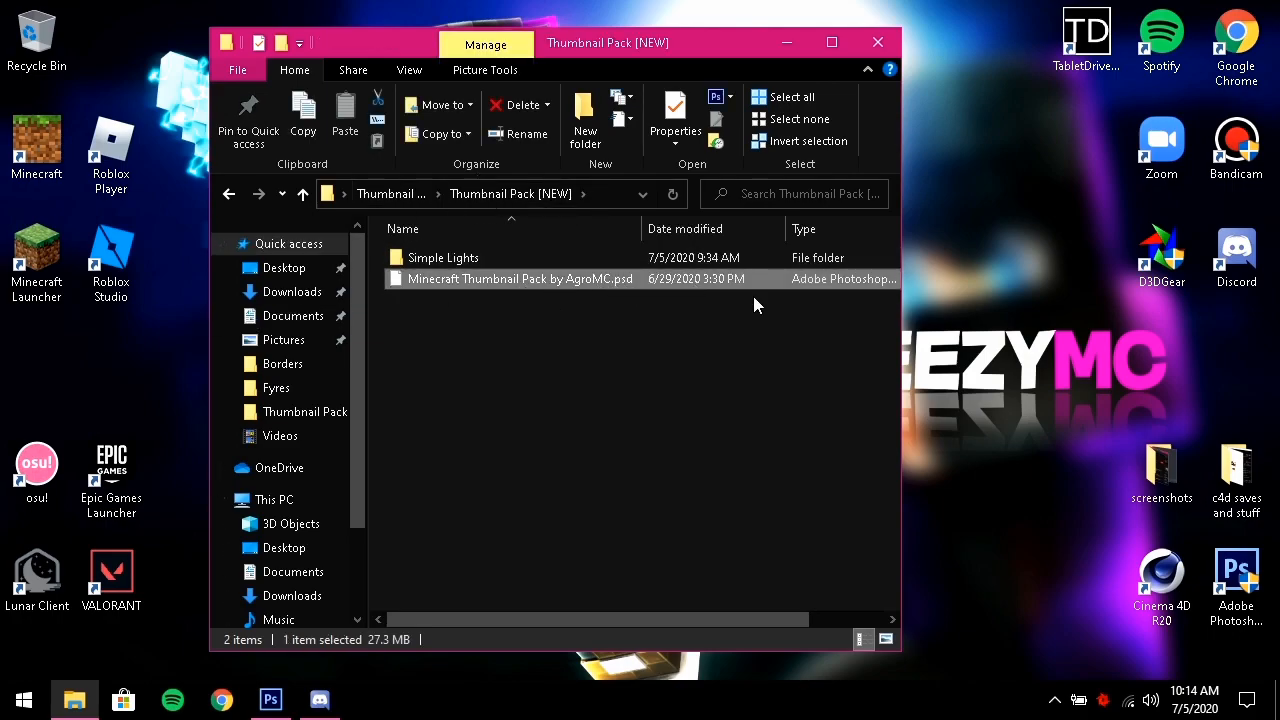
{"action": "left_click", "coordinate": [405, 197]}
{"action": "double_click", "coordinate": [486, 294]}
{"action": "left_click_drag", "start_coordinate": [498, 550], "coordinate": [490, 240]}
{"action": "left_click", "coordinate": [443, 524]}
{"action": "left_click", "coordinate": [382, 195]}
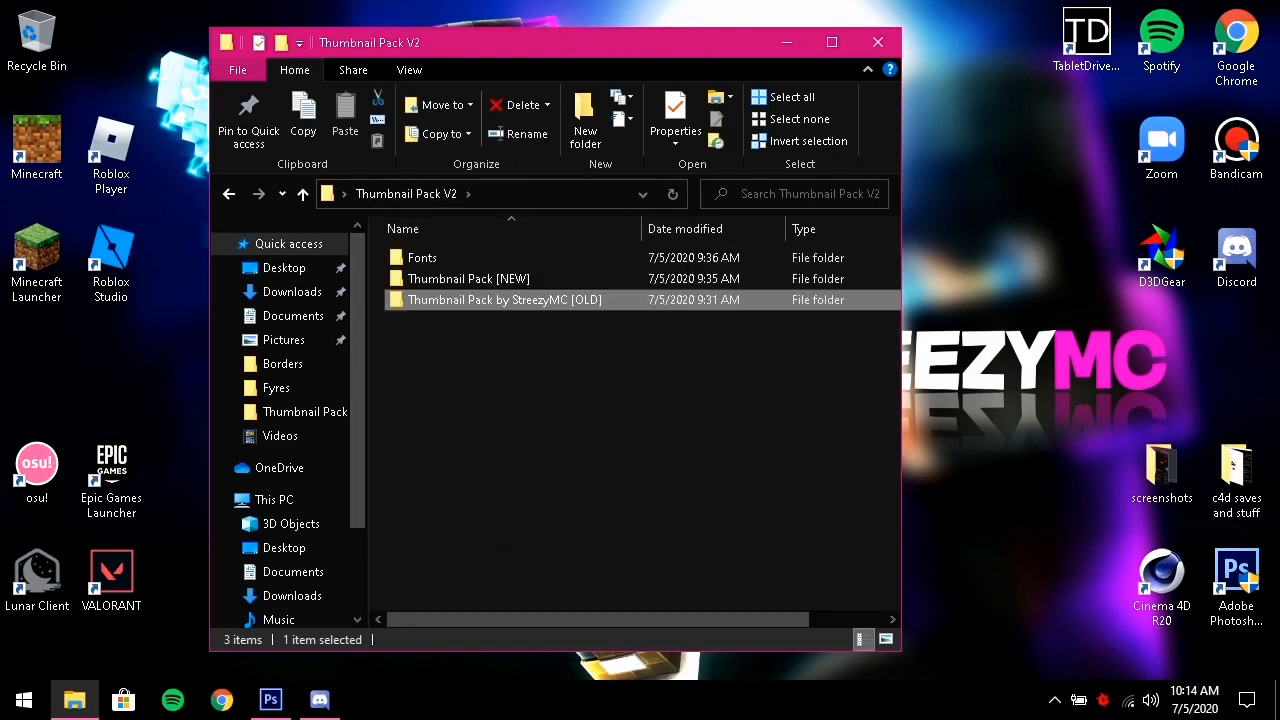
{"action": "left_click", "coordinate": [866, 47]}
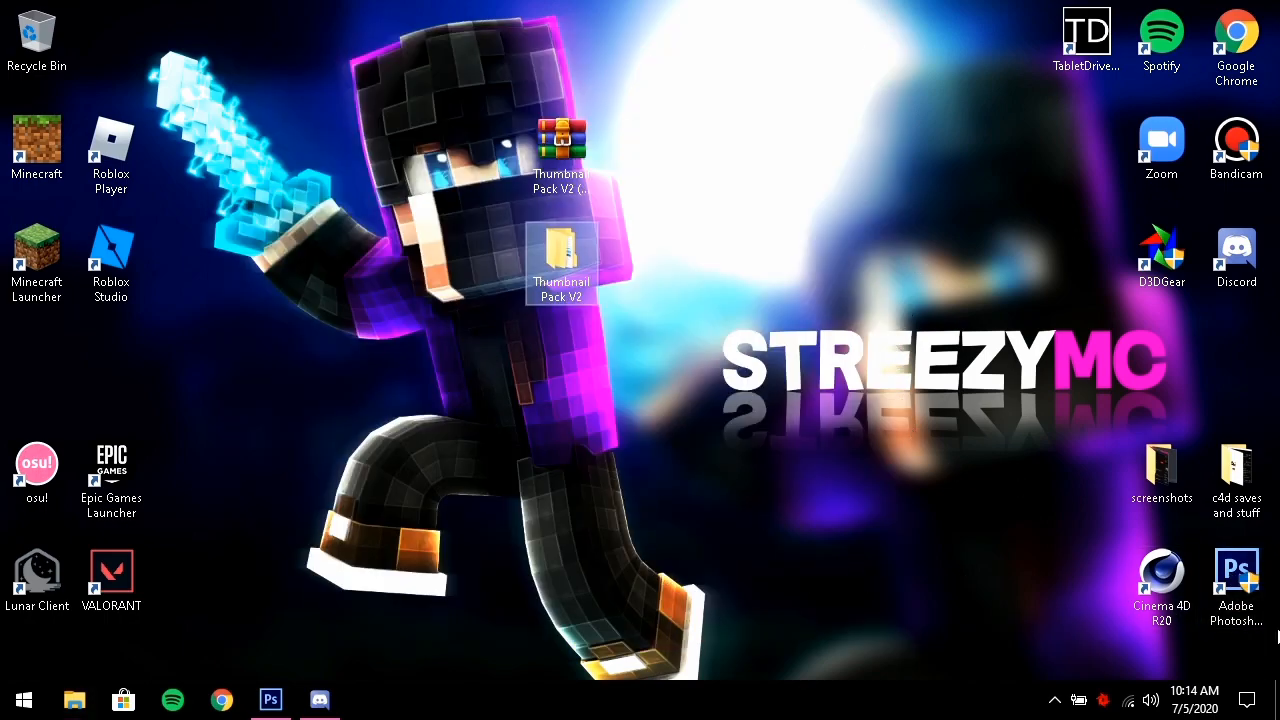
Start a new 1920×1080 Photoshop document and name it 'thumbnail'
{"action": "left_click", "coordinate": [273, 705]}
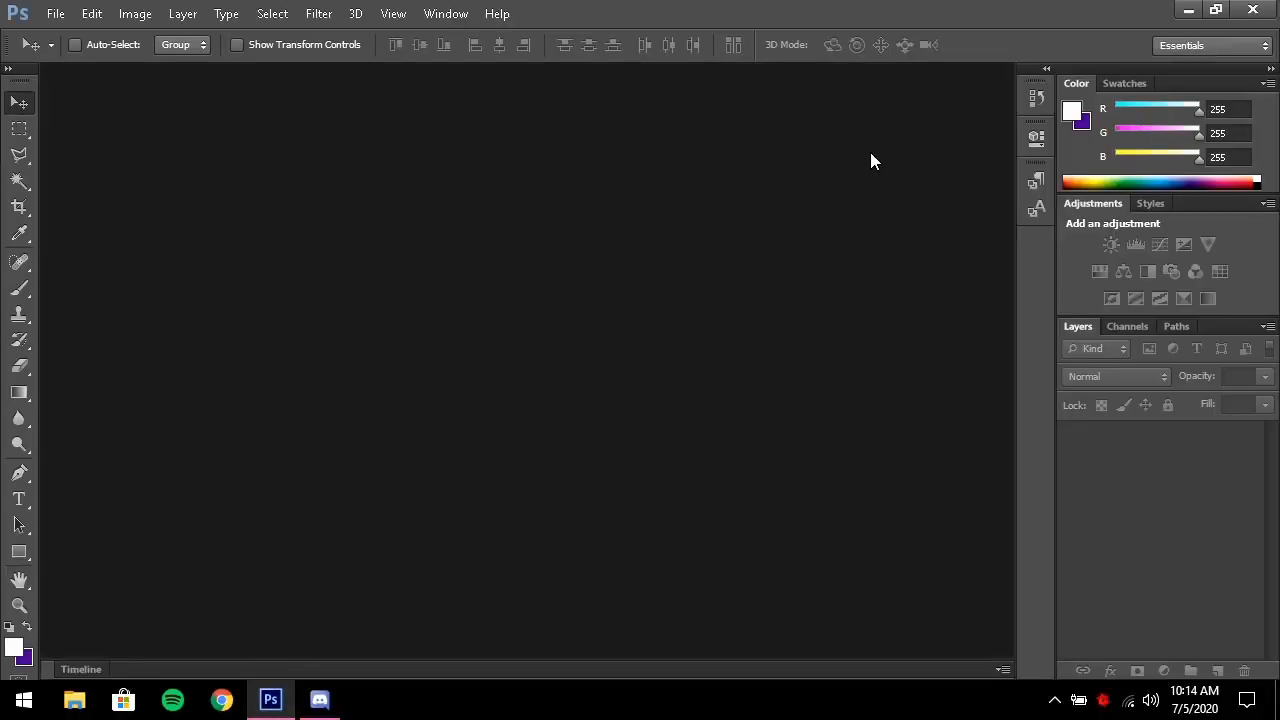
{"action": "left_click", "coordinate": [54, 14]}
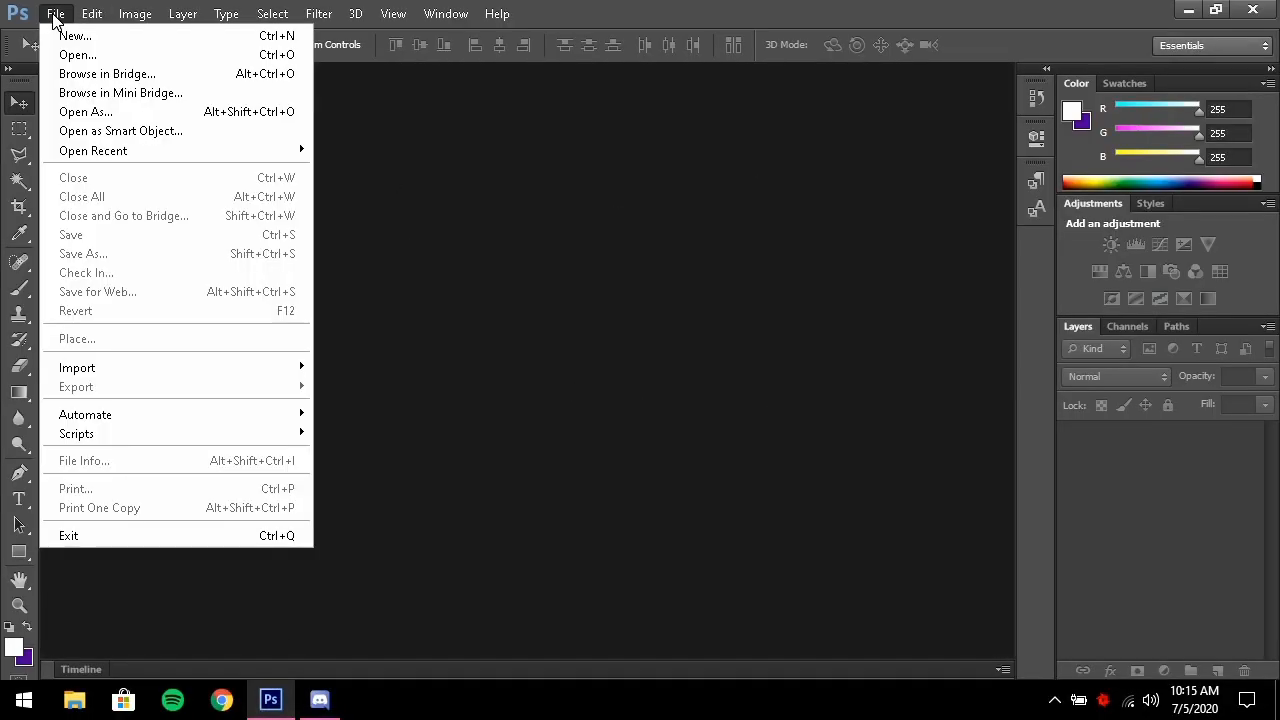
{"action": "left_click", "coordinate": [72, 37]}
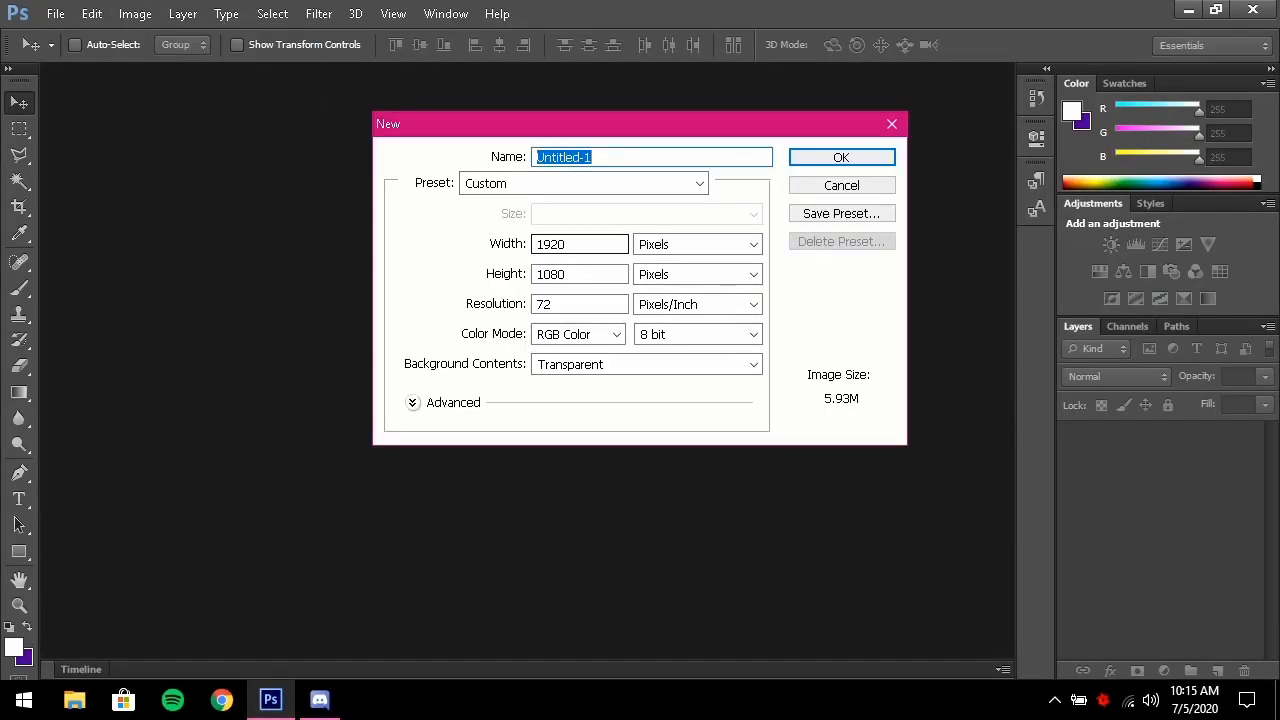
{"action": "double_click", "coordinate": [550, 246]}
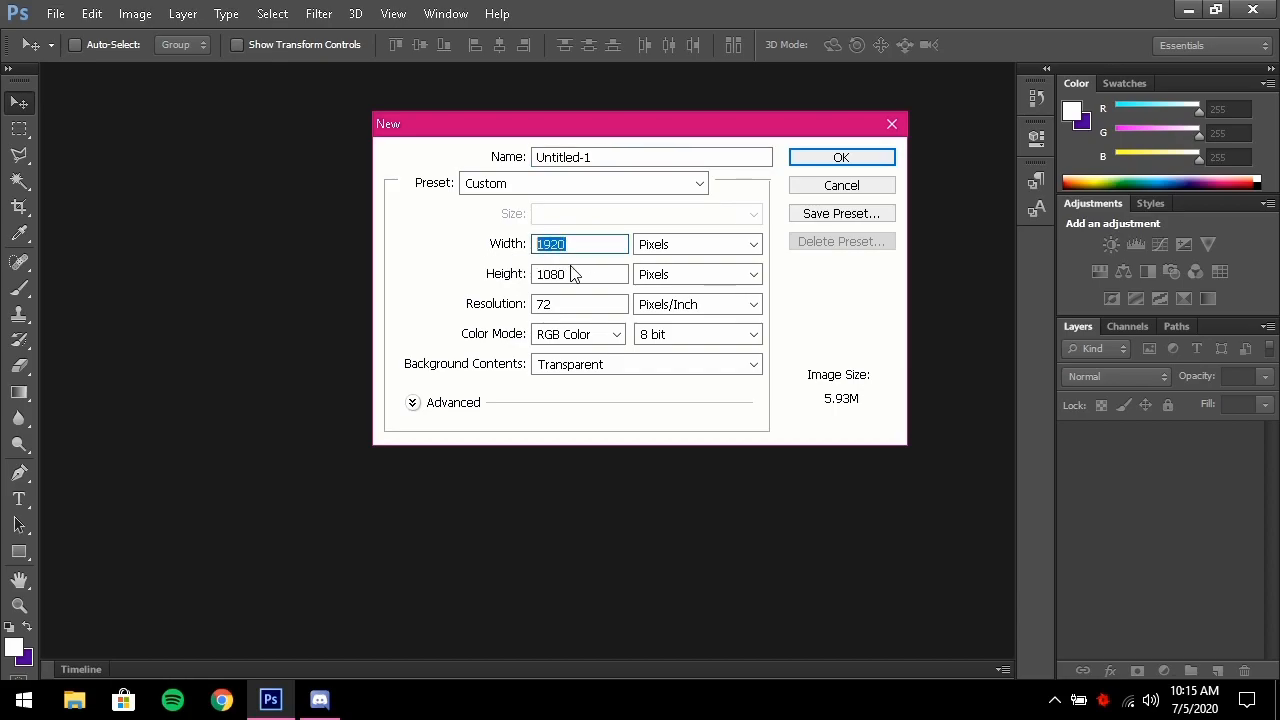
{"action": "key", "text": "Tab"}
{"action": "left_click_drag", "start_coordinate": [622, 157], "coordinate": [463, 162]}
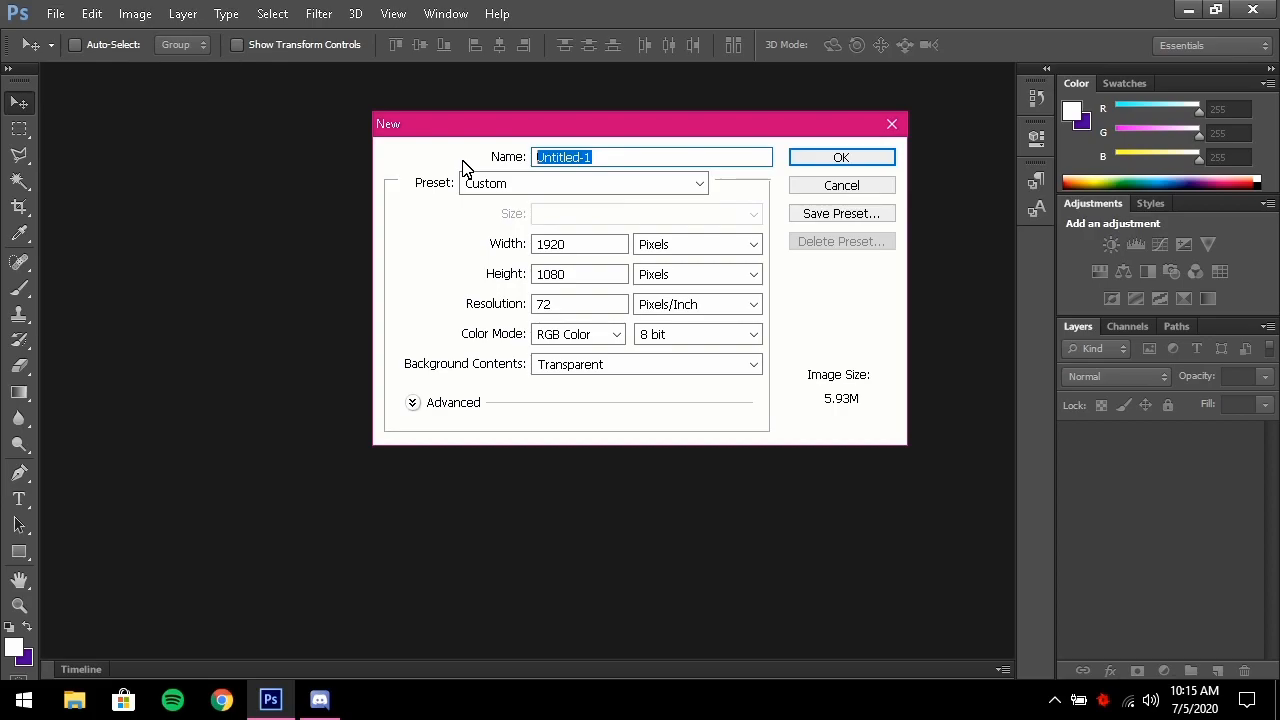
{"action": "type", "text": "thumbnail"}
Keep pixels, 72 Pixels/Inch and RGB Color, then create the document
{"action": "left_click", "coordinate": [754, 247]}
{"action": "left_click", "coordinate": [754, 247]}
{"action": "left_click", "coordinate": [682, 248]}
{"action": "left_click", "coordinate": [695, 254]}
{"action": "left_click", "coordinate": [704, 270]}
{"action": "left_click", "coordinate": [690, 294]}
{"action": "left_click", "coordinate": [700, 304]}
{"action": "left_click", "coordinate": [720, 318]}
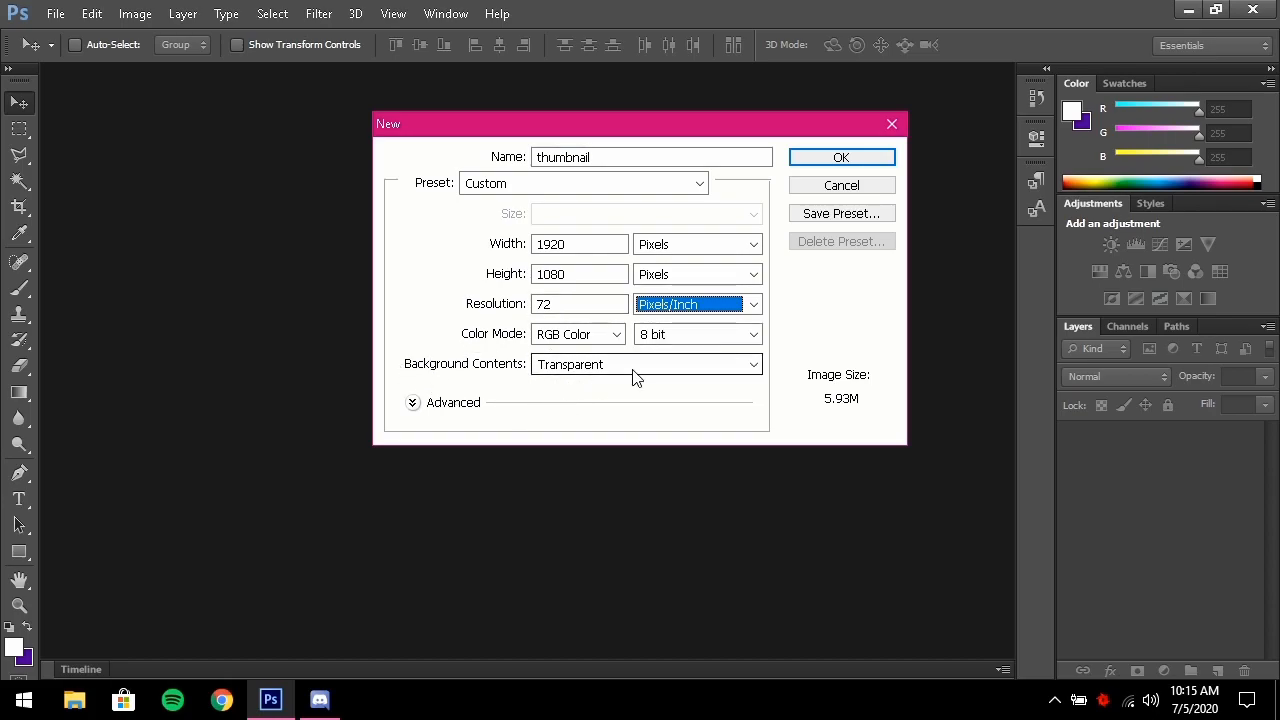
{"action": "left_click", "coordinate": [612, 336]}
{"action": "left_click", "coordinate": [612, 336]}
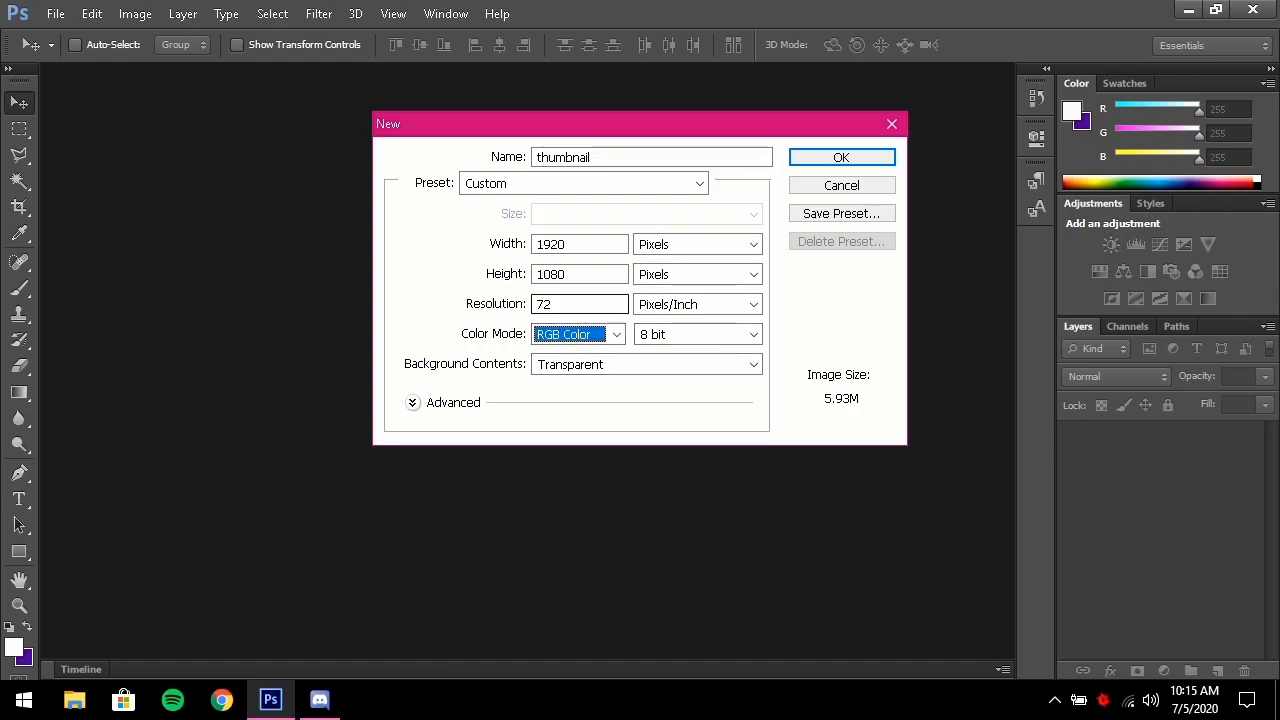
{"action": "left_click_drag", "start_coordinate": [558, 304], "coordinate": [454, 302]}
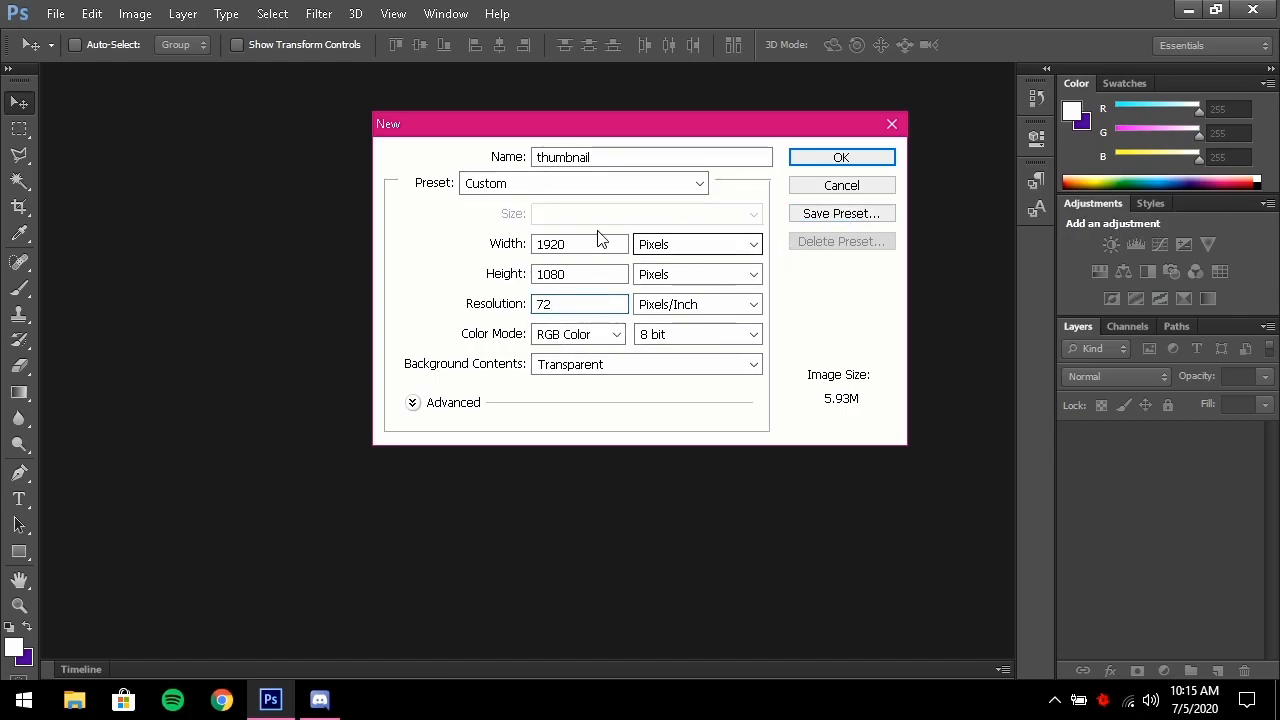
{"action": "left_click", "coordinate": [834, 161]}
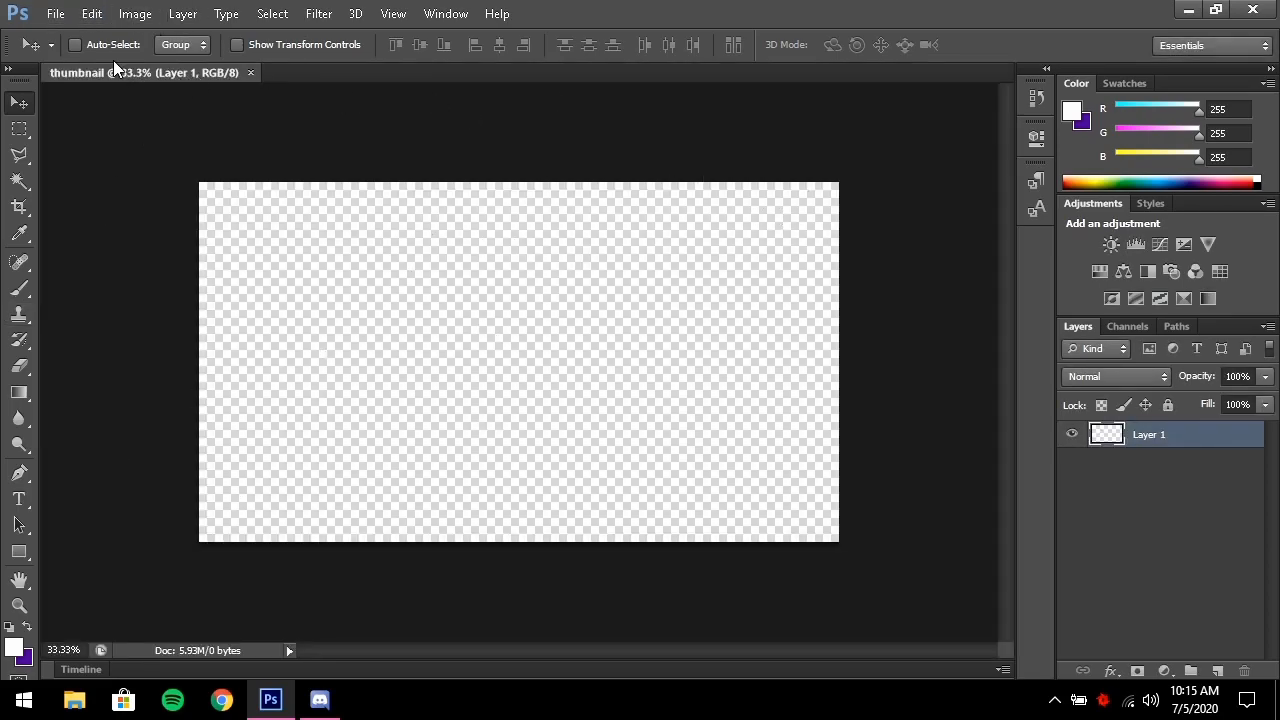
Open Minecraft Thumbnail Pack by AgroMC.psd from Thumbnail Pack [NEW], dismissing the missing-fonts warning
{"action": "left_click", "coordinate": [54, 14]}
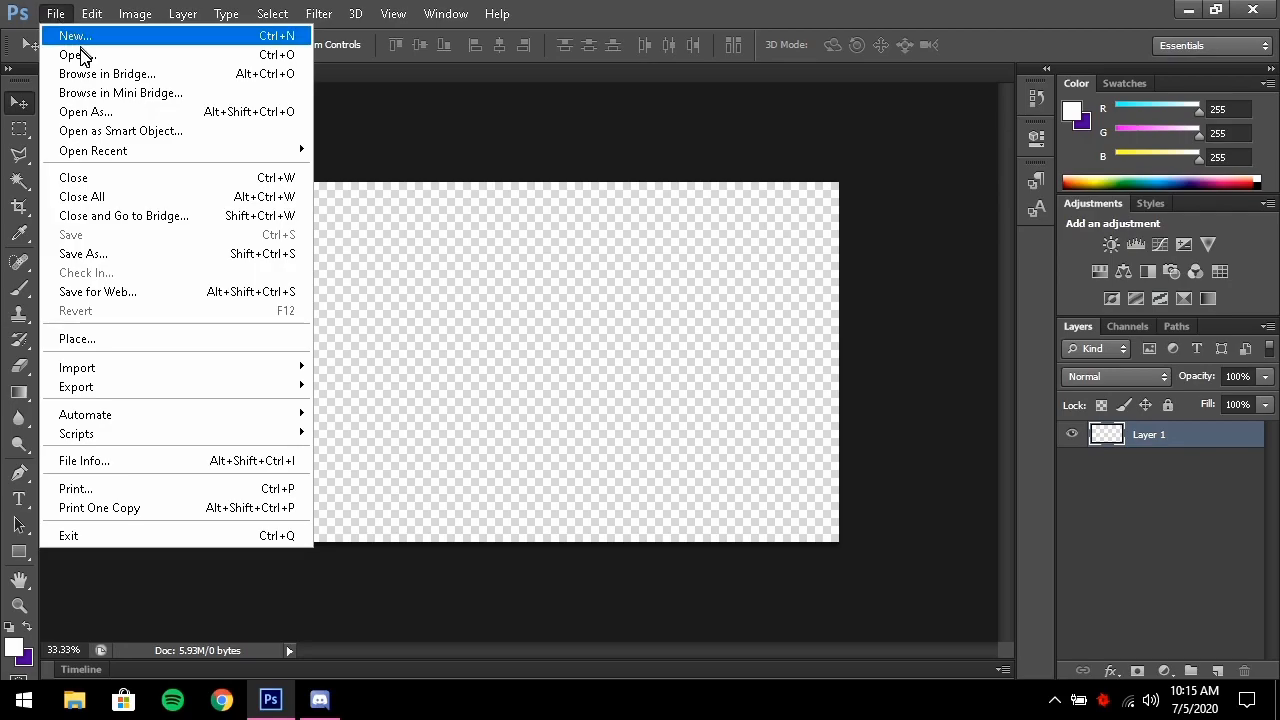
{"action": "left_click", "coordinate": [82, 54]}
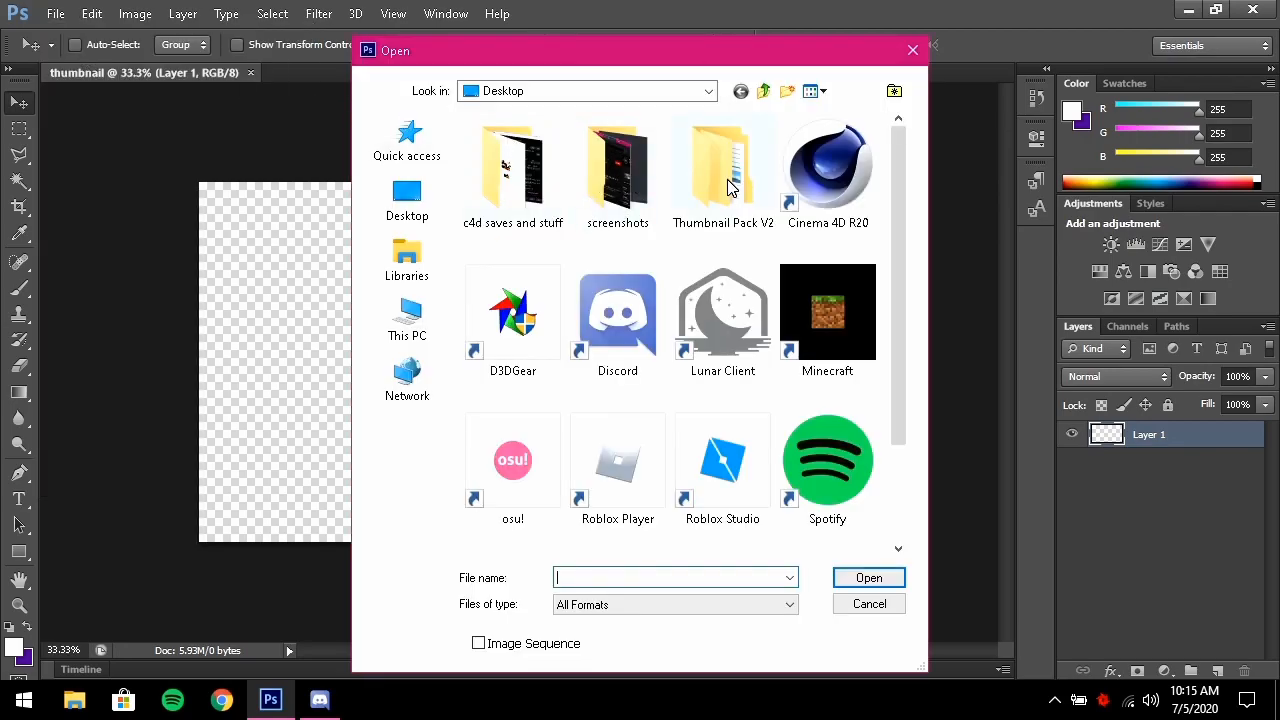
{"action": "double_click", "coordinate": [727, 195]}
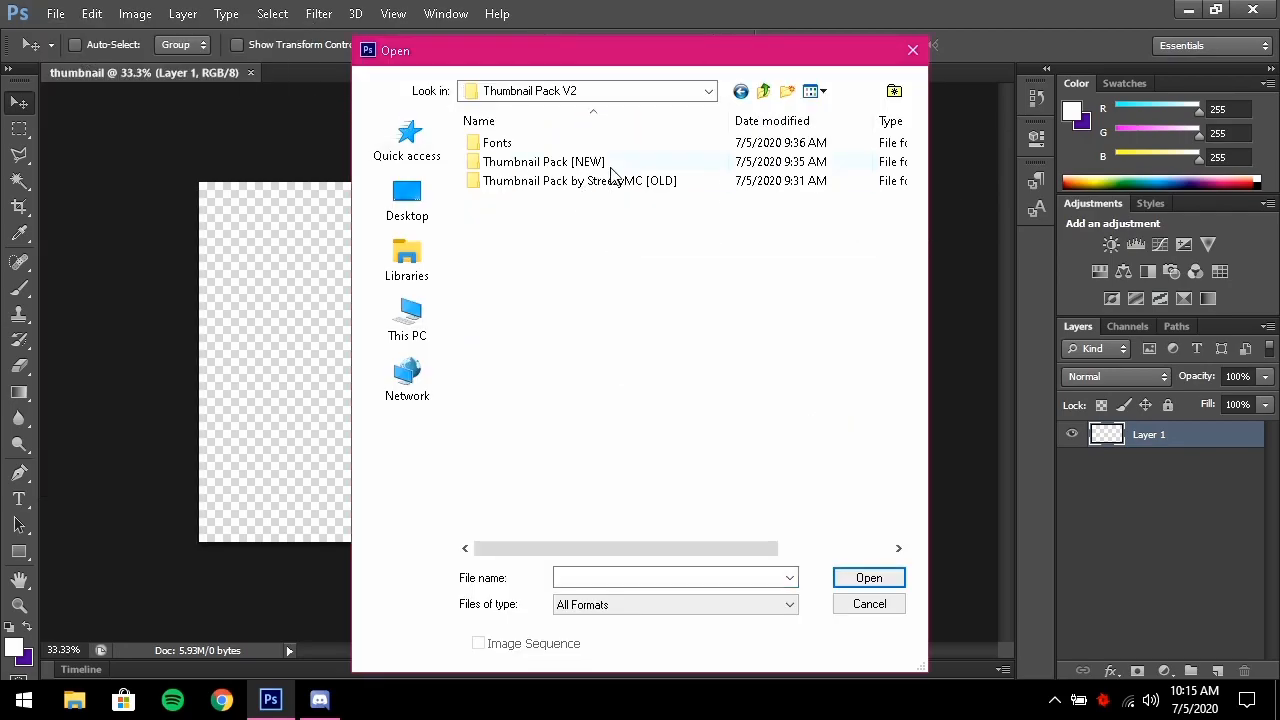
{"action": "double_click", "coordinate": [546, 166]}
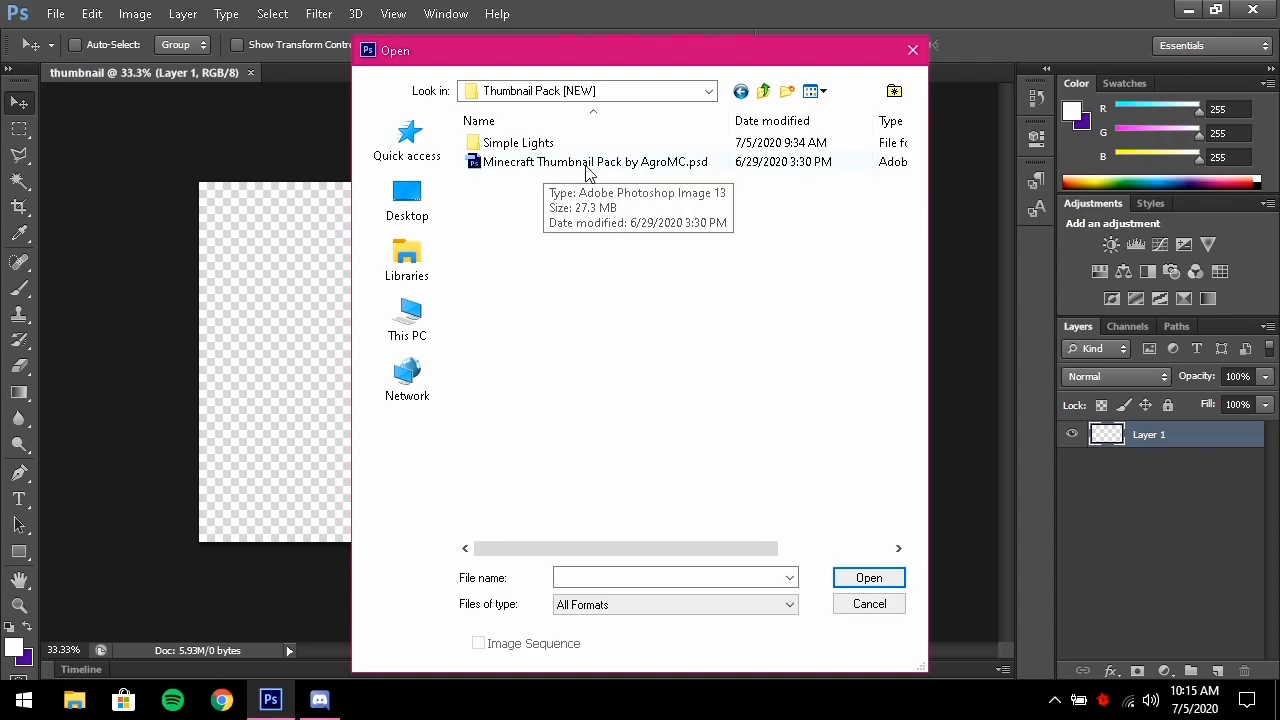
{"action": "left_click", "coordinate": [520, 165]}
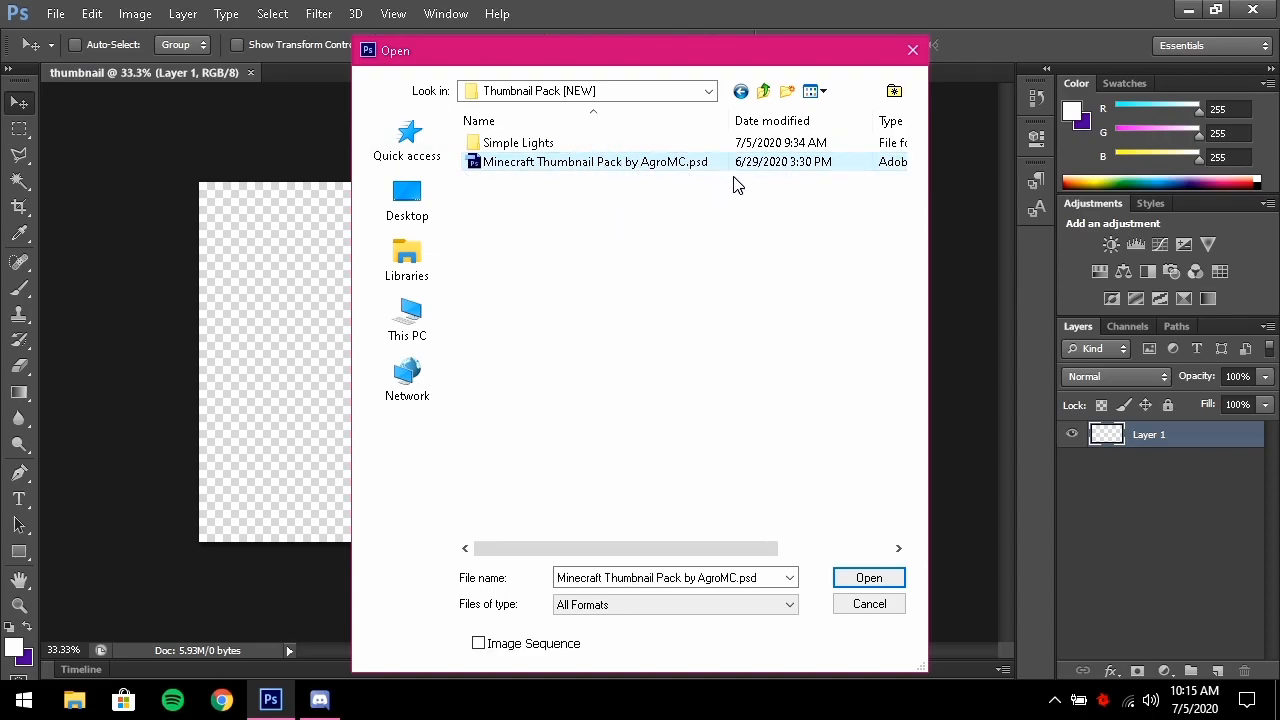
{"action": "double_click", "coordinate": [704, 166]}
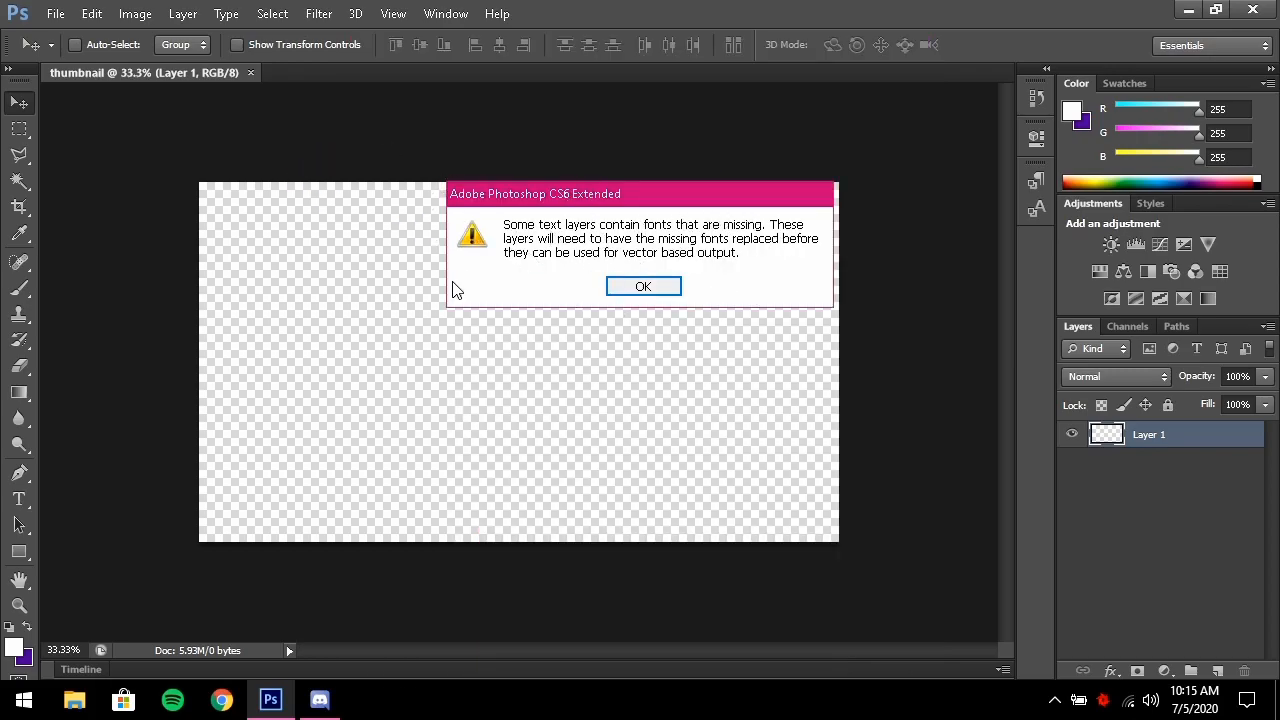
{"action": "left_click", "coordinate": [644, 290]}
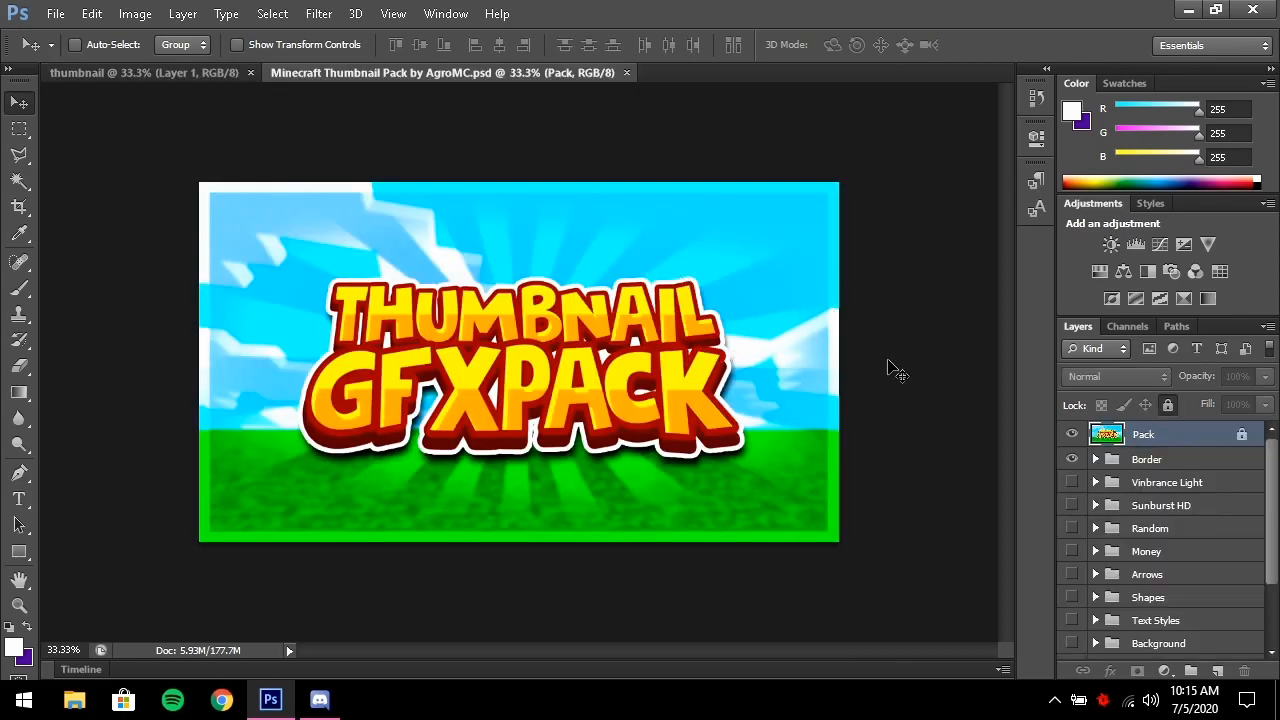
Hide the Pack layer to reveal the blurred artwork, then select the Vinbrance Light group
{"action": "scroll", "coordinate": [1100, 490], "scroll_direction": "down", "scroll_amount": 3}
{"action": "scroll", "coordinate": [1098, 494], "scroll_direction": "up", "scroll_amount": 3}
{"action": "scroll", "coordinate": [1070, 457], "scroll_direction": "down", "scroll_amount": 3}
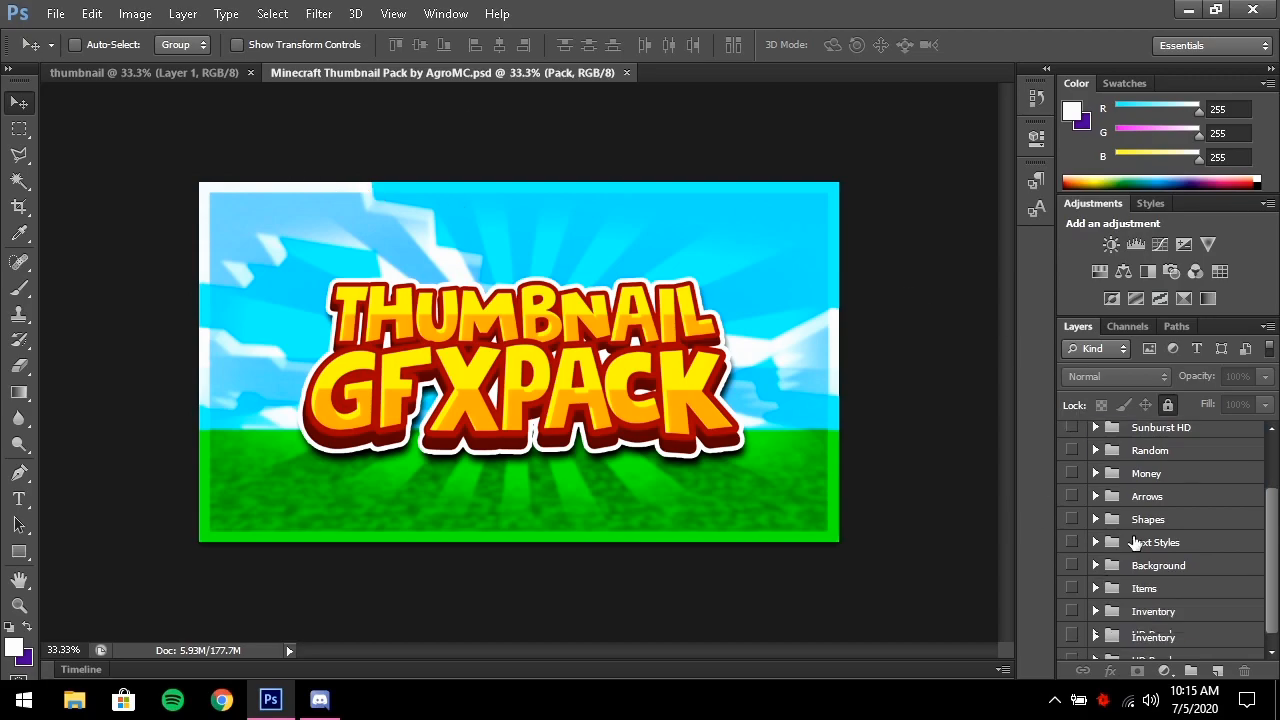
{"action": "scroll", "coordinate": [1205, 590], "scroll_direction": "up", "scroll_amount": 3}
{"action": "scroll", "coordinate": [1203, 575], "scroll_direction": "down", "scroll_amount": 3}
{"action": "scroll", "coordinate": [1195, 570], "scroll_direction": "up", "scroll_amount": 3}
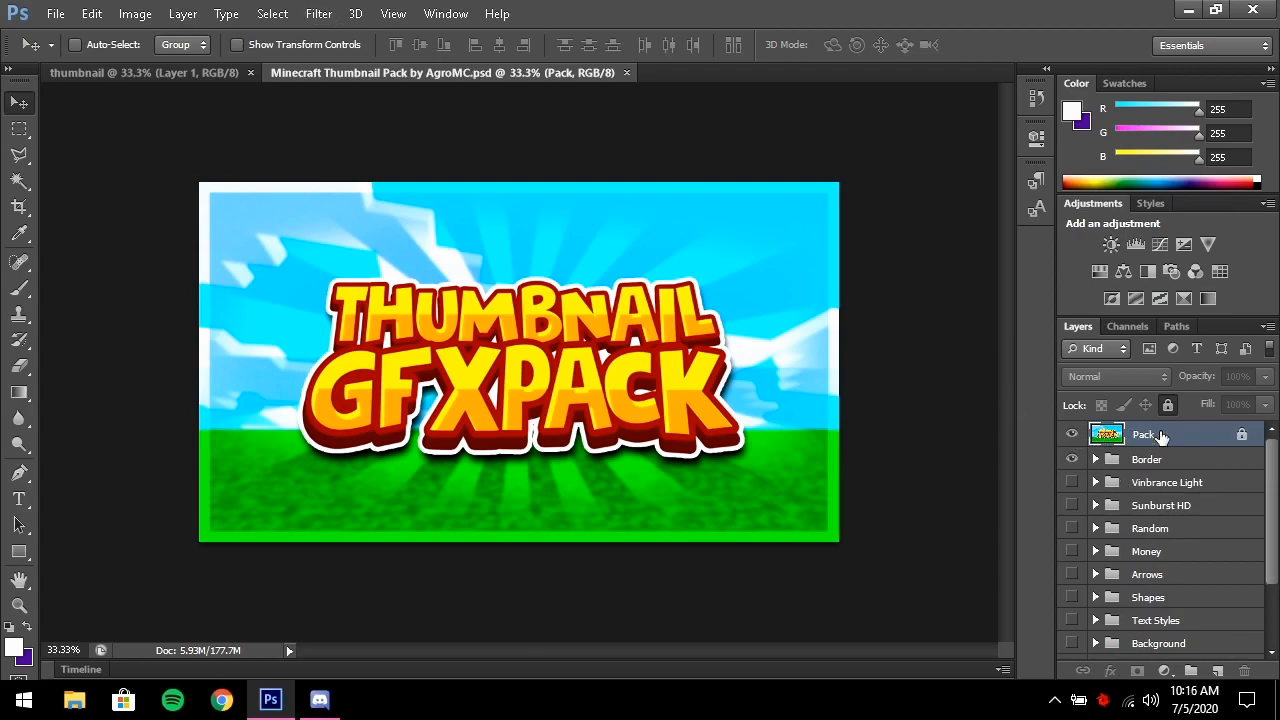
{"action": "left_click", "coordinate": [1072, 436]}
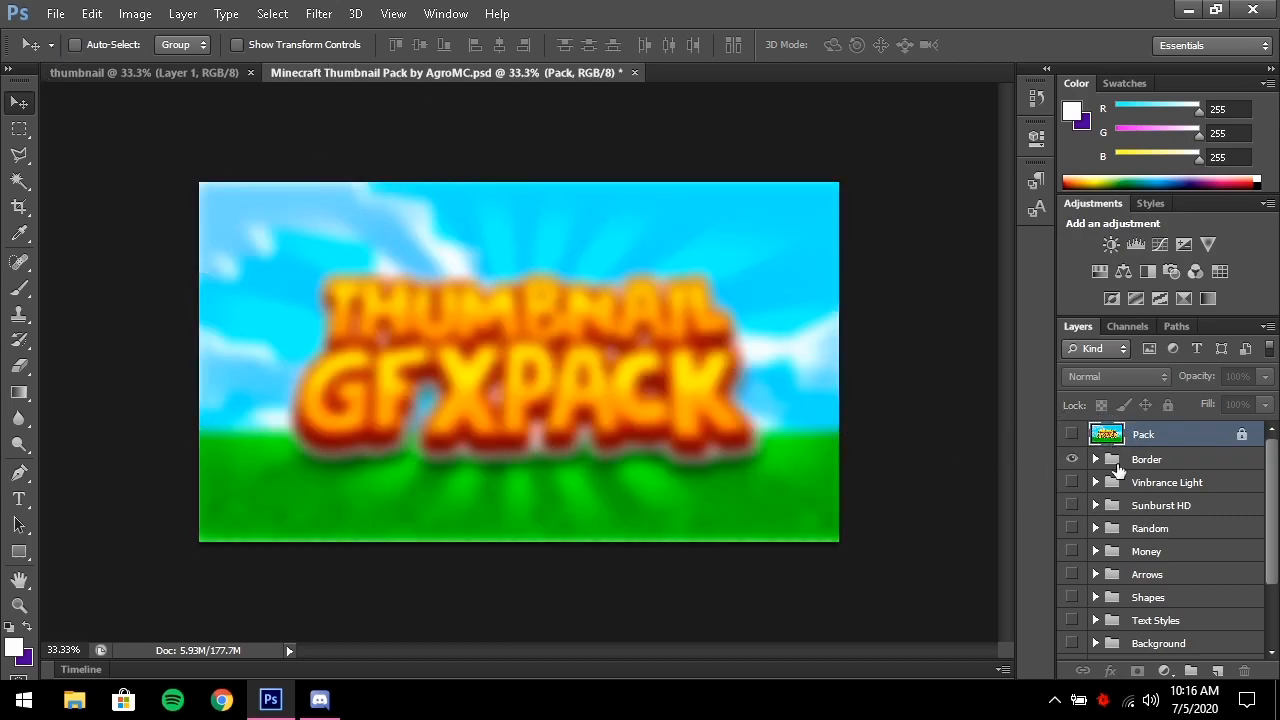
{"action": "left_click", "coordinate": [1176, 489]}
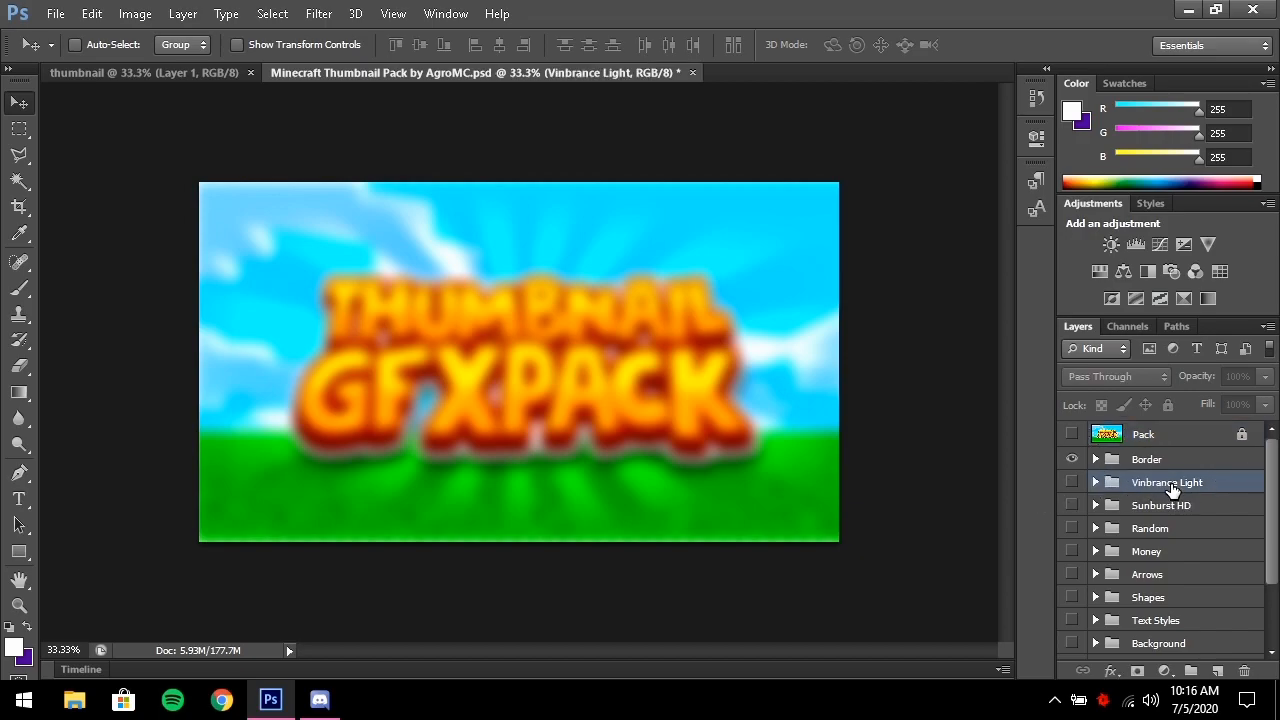
Duplicate the Vinbrance Light group into the thumbnail document, check it, and return to the pack
{"action": "right_click", "coordinate": [1175, 489]}
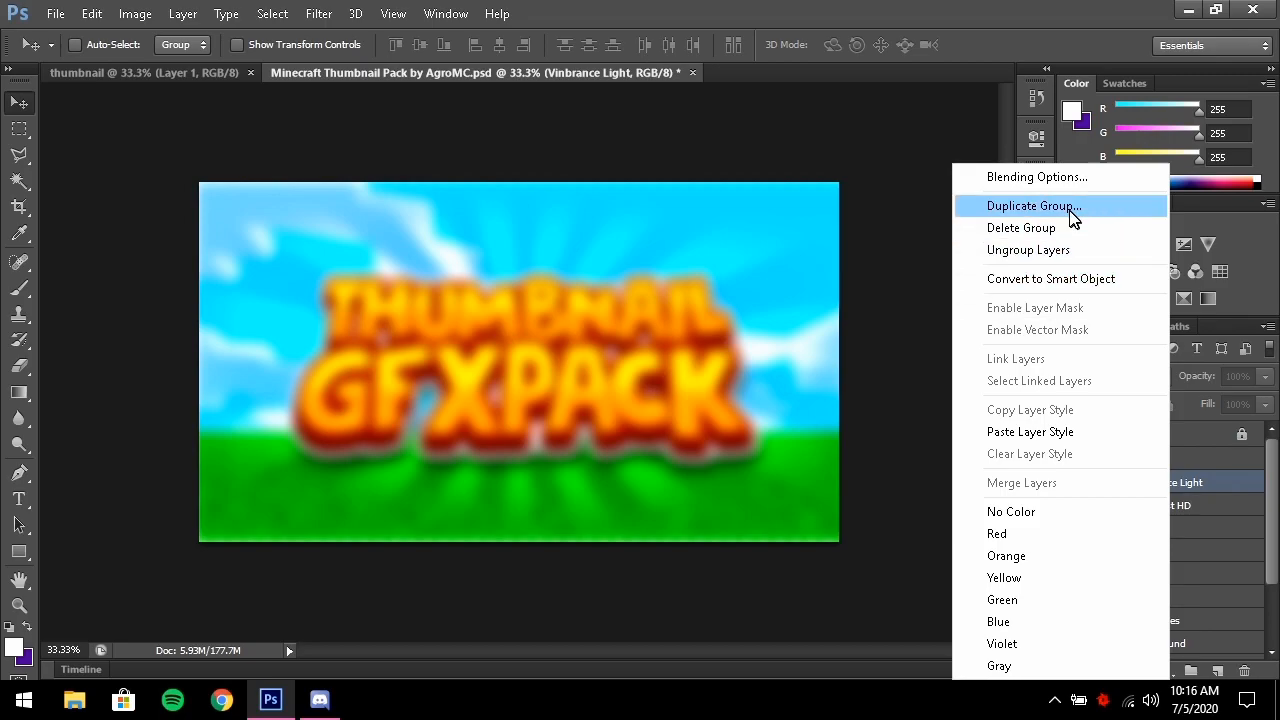
{"action": "left_click", "coordinate": [1033, 206]}
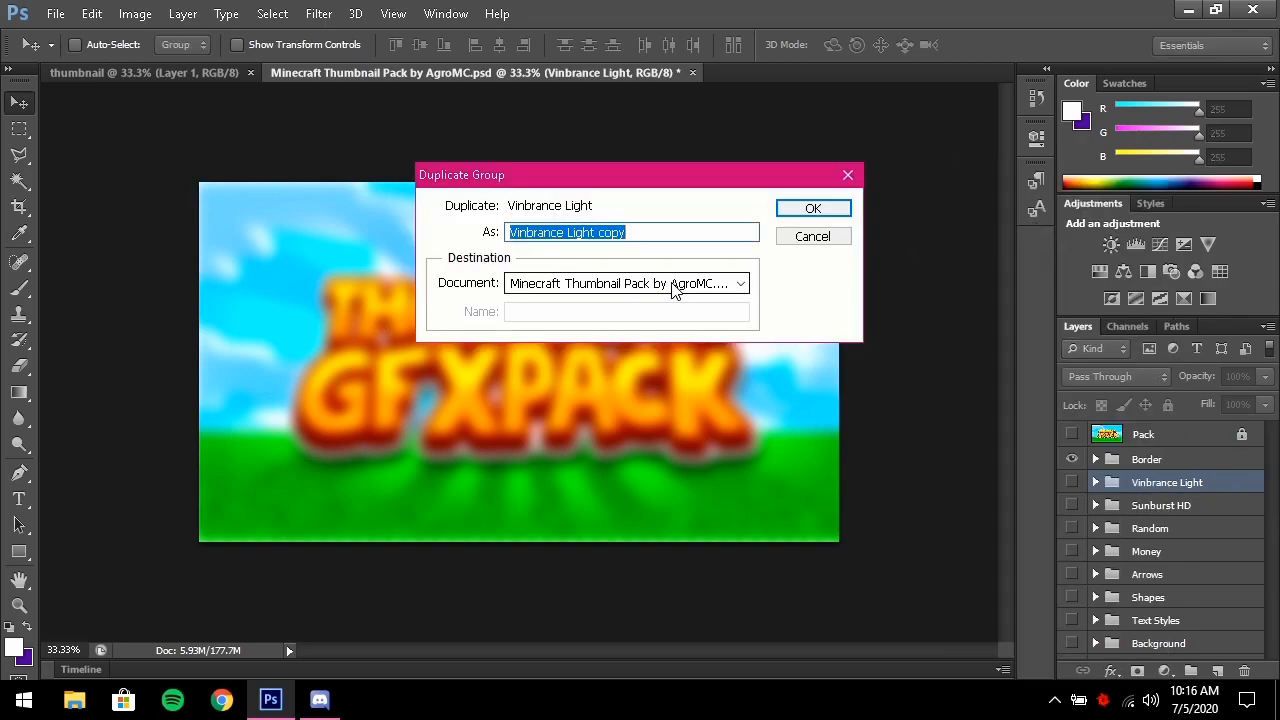
{"action": "left_click", "coordinate": [715, 284]}
{"action": "left_click", "coordinate": [577, 307]}
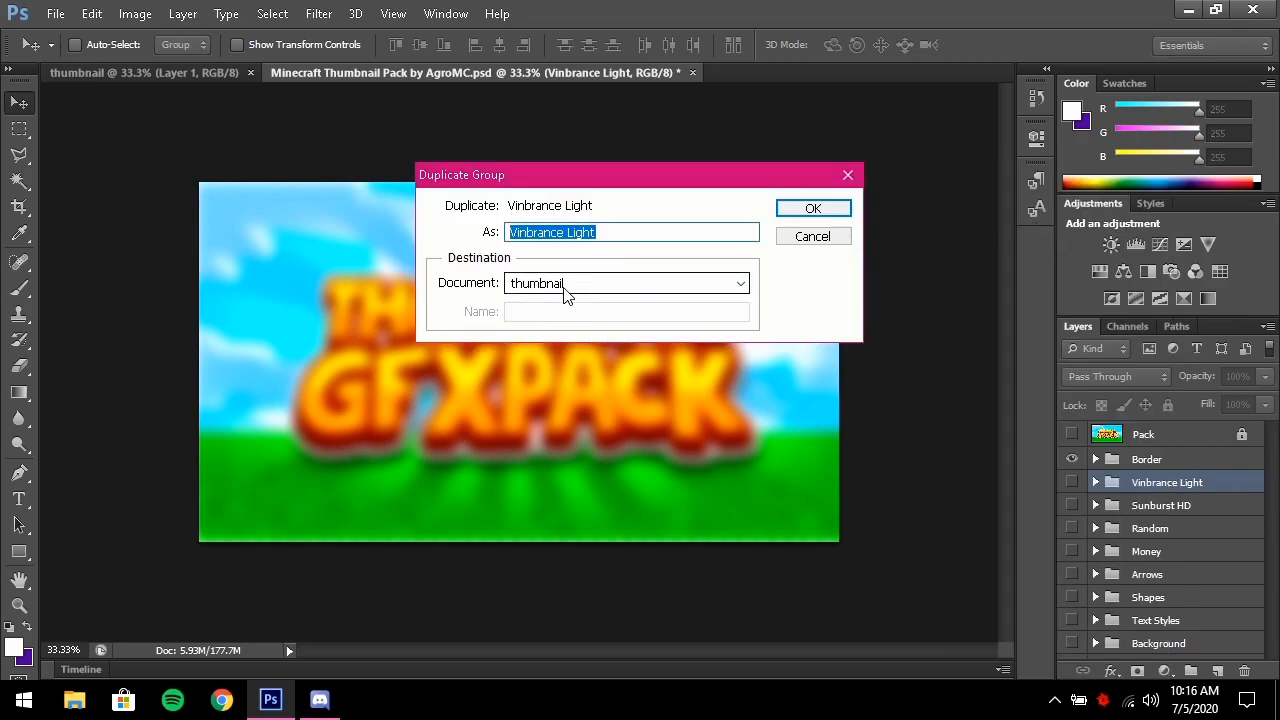
{"action": "left_click", "coordinate": [808, 210]}
{"action": "left_click", "coordinate": [140, 74]}
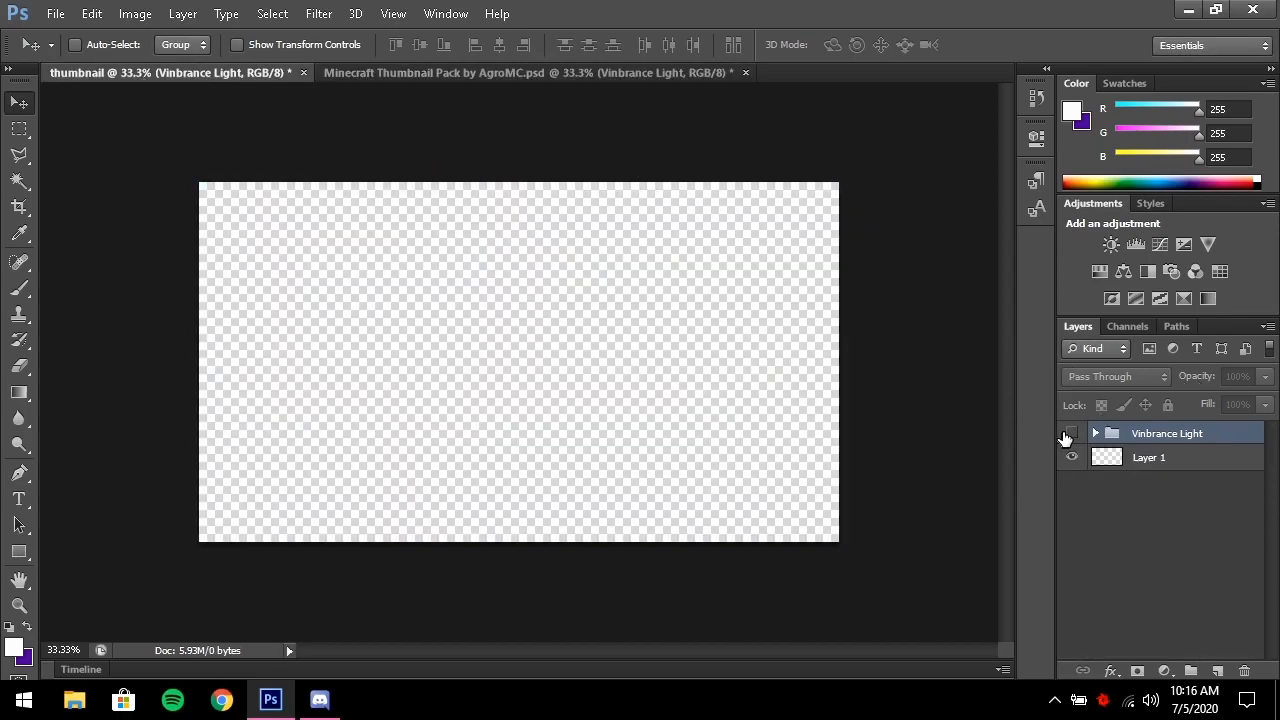
{"action": "left_click", "coordinate": [597, 74]}
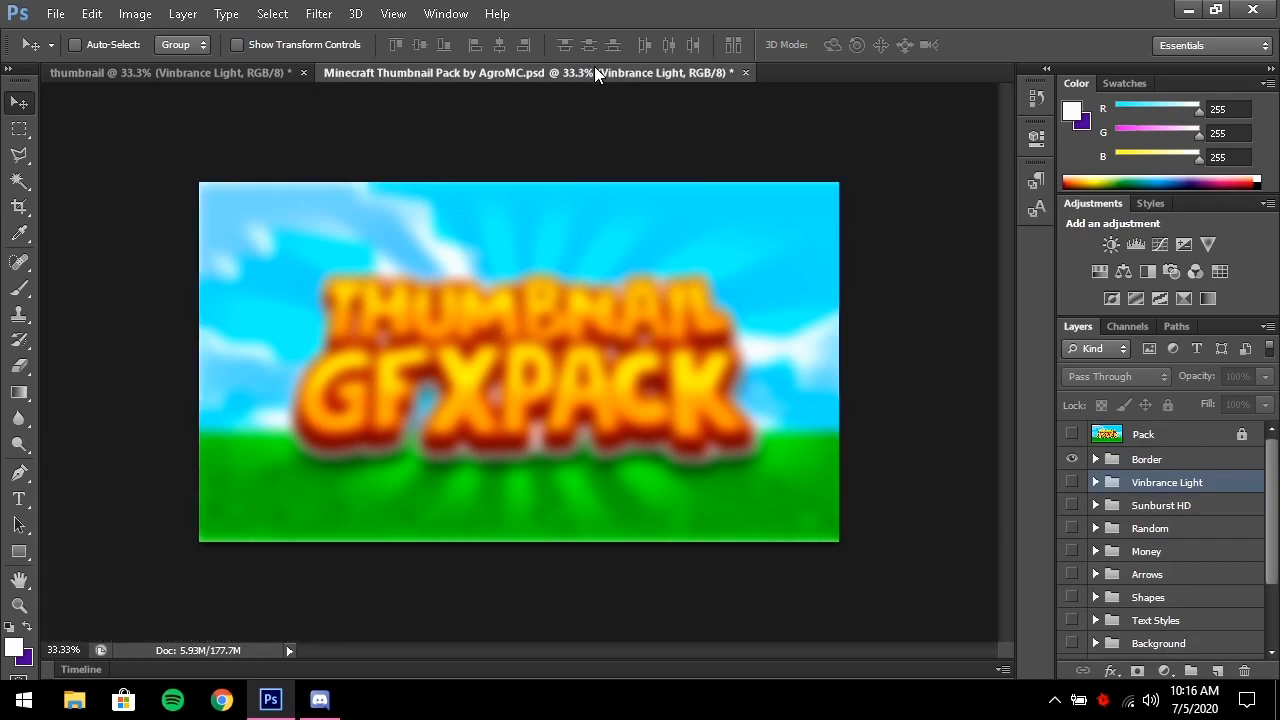
{"action": "scroll", "coordinate": [1150, 587], "scroll_direction": "down", "scroll_amount": 1}
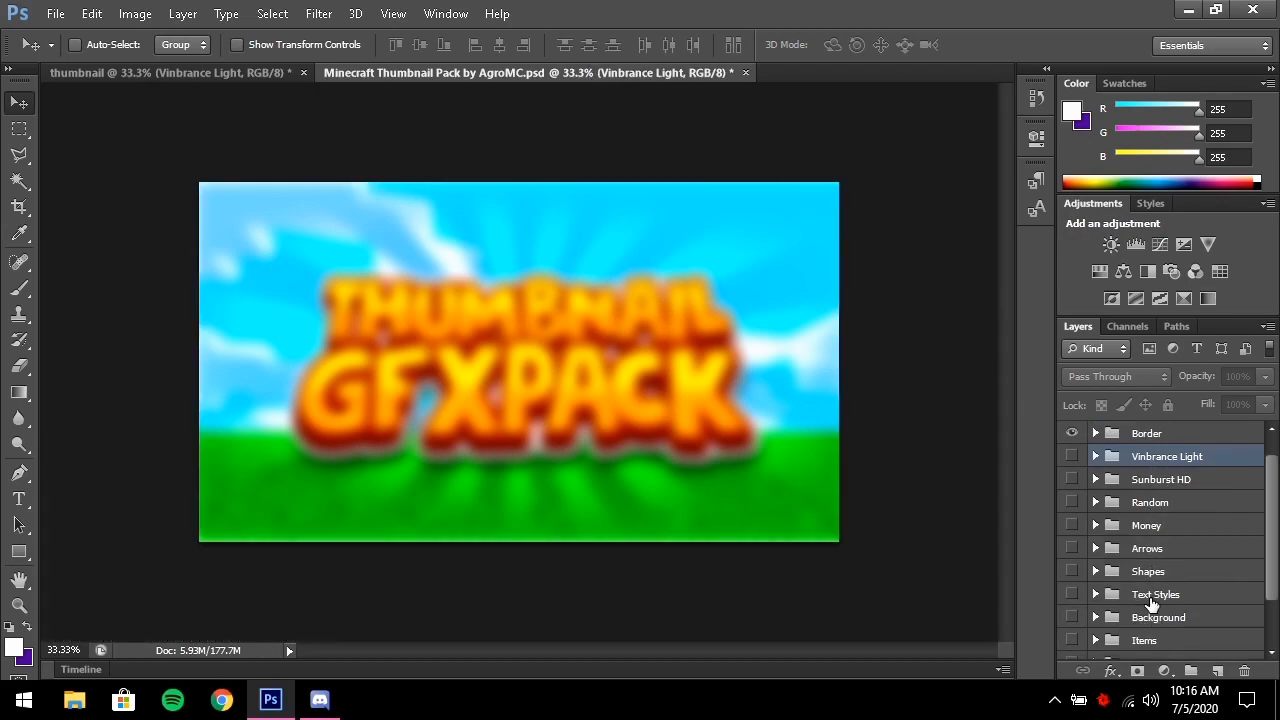
Expand and show the Background group, turning on the grass Layer 9
{"action": "left_click", "coordinate": [1096, 618]}
{"action": "scroll", "coordinate": [1077, 620], "scroll_direction": "down", "scroll_amount": 2}
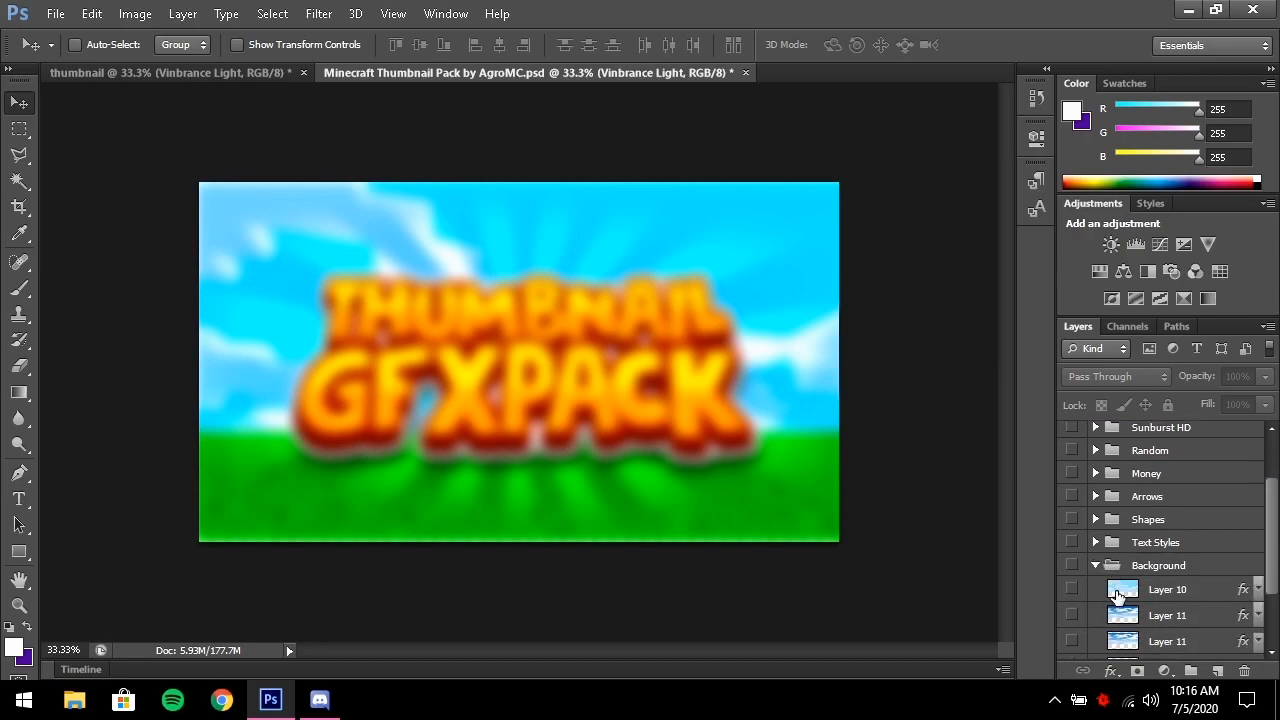
{"action": "left_click", "coordinate": [1071, 566]}
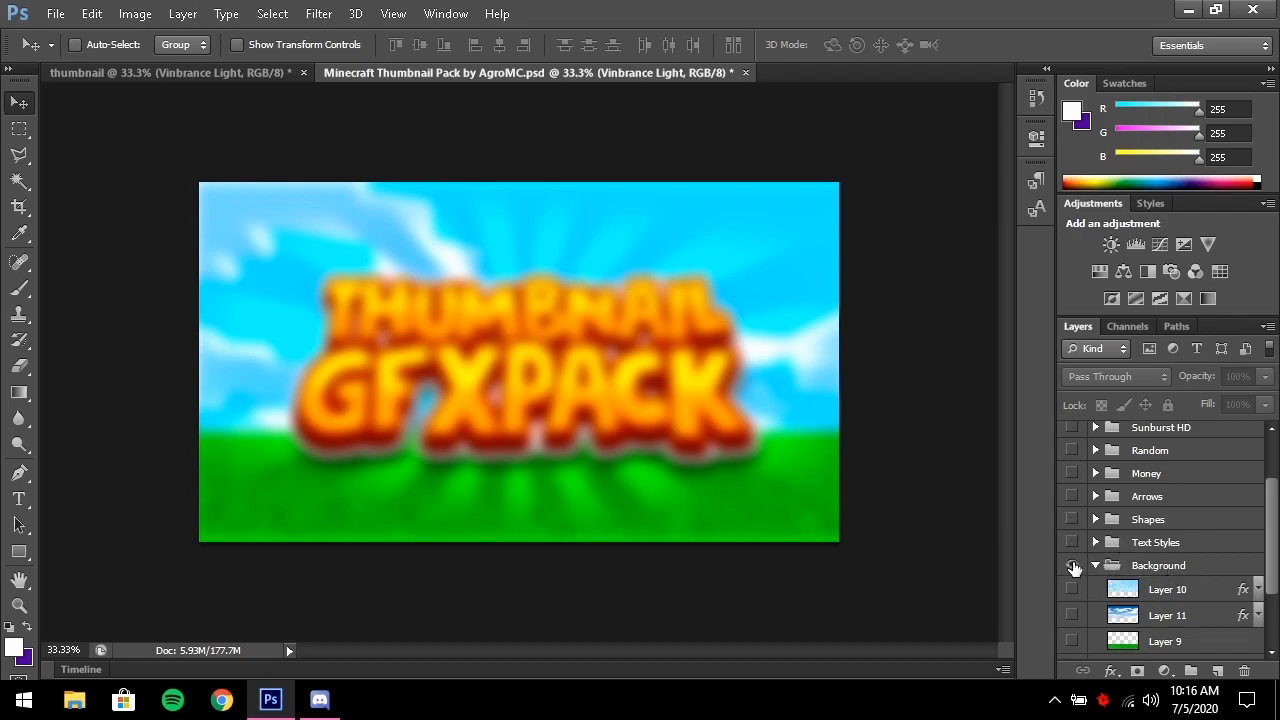
{"action": "scroll", "coordinate": [1076, 597], "scroll_direction": "down", "scroll_amount": 3}
{"action": "left_click", "coordinate": [1071, 563]}
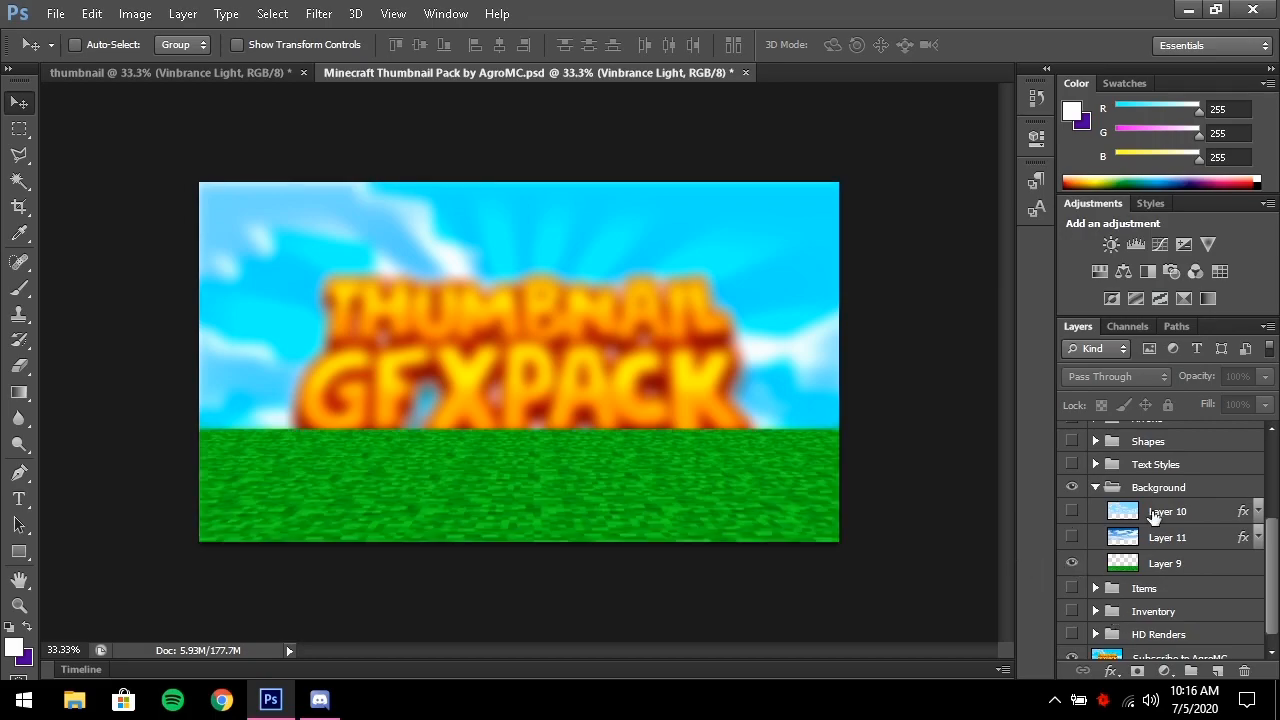
{"action": "left_click", "coordinate": [1162, 568]}
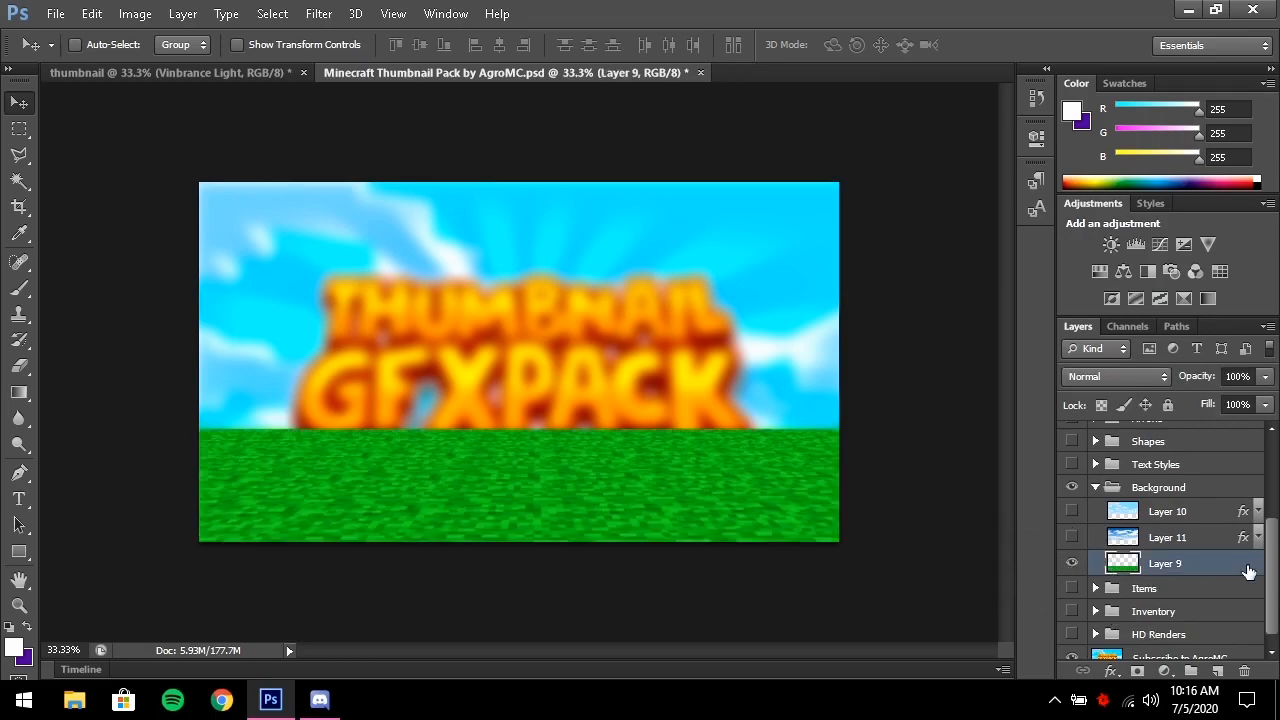
Leave the Layer 11 sky off, show the Layer 10 clouds, and select Layers 10 and 9
{"action": "left_click", "coordinate": [1072, 538]}
{"action": "left_click", "coordinate": [1071, 538]}
{"action": "left_click", "coordinate": [1071, 512]}
{"action": "left_click", "coordinate": [1071, 512]}
{"action": "left_click", "coordinate": [1071, 512]}
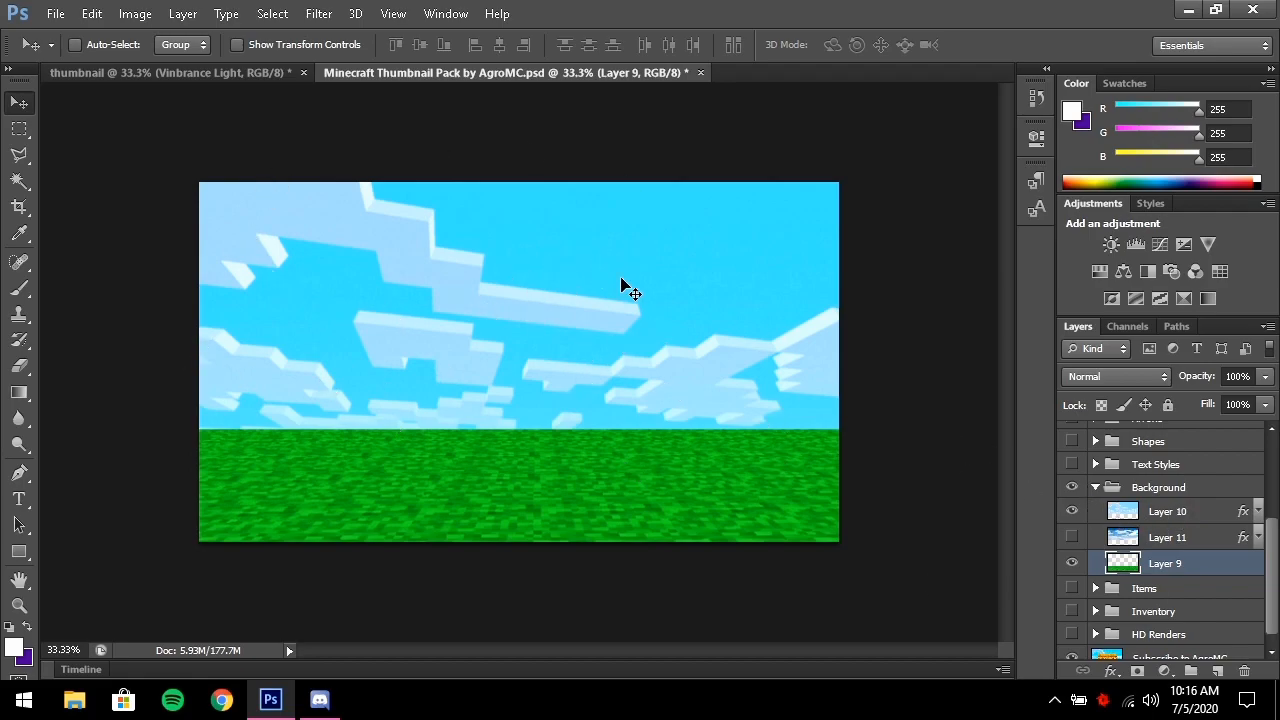
{"action": "left_click", "coordinate": [1148, 517]}
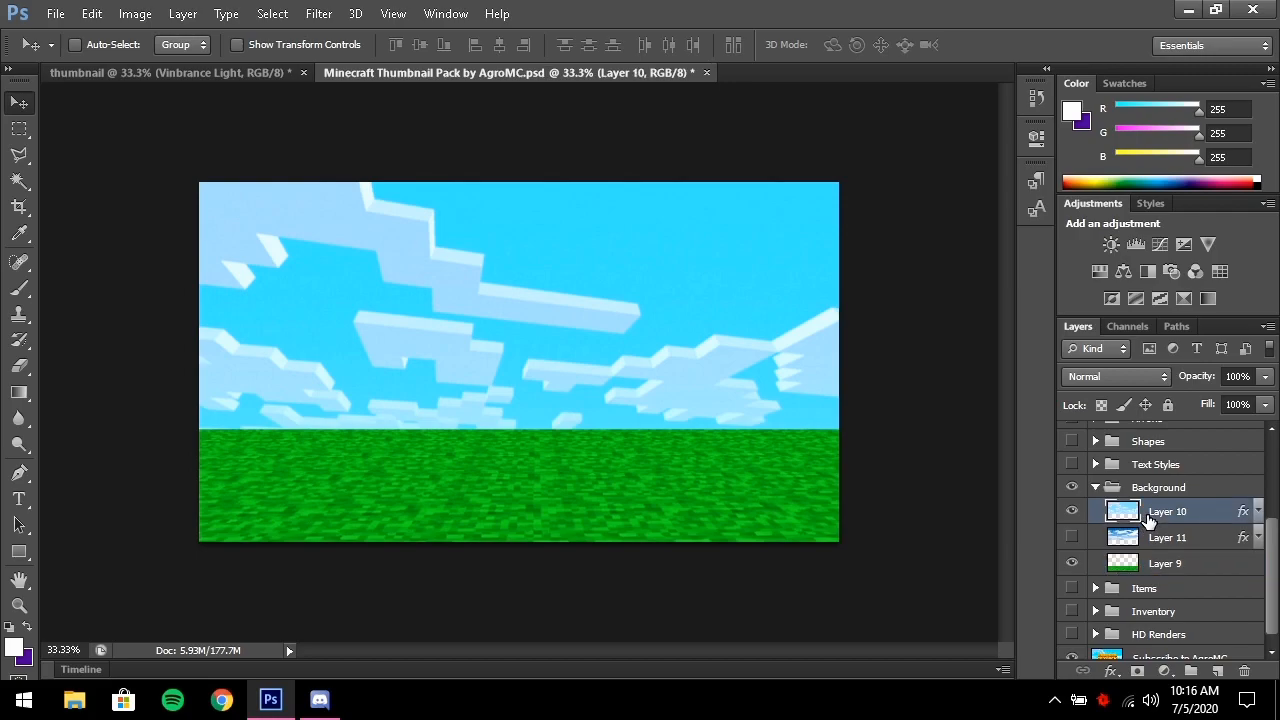
{"action": "left_click", "coordinate": [1166, 568], "text": "ctrl"}
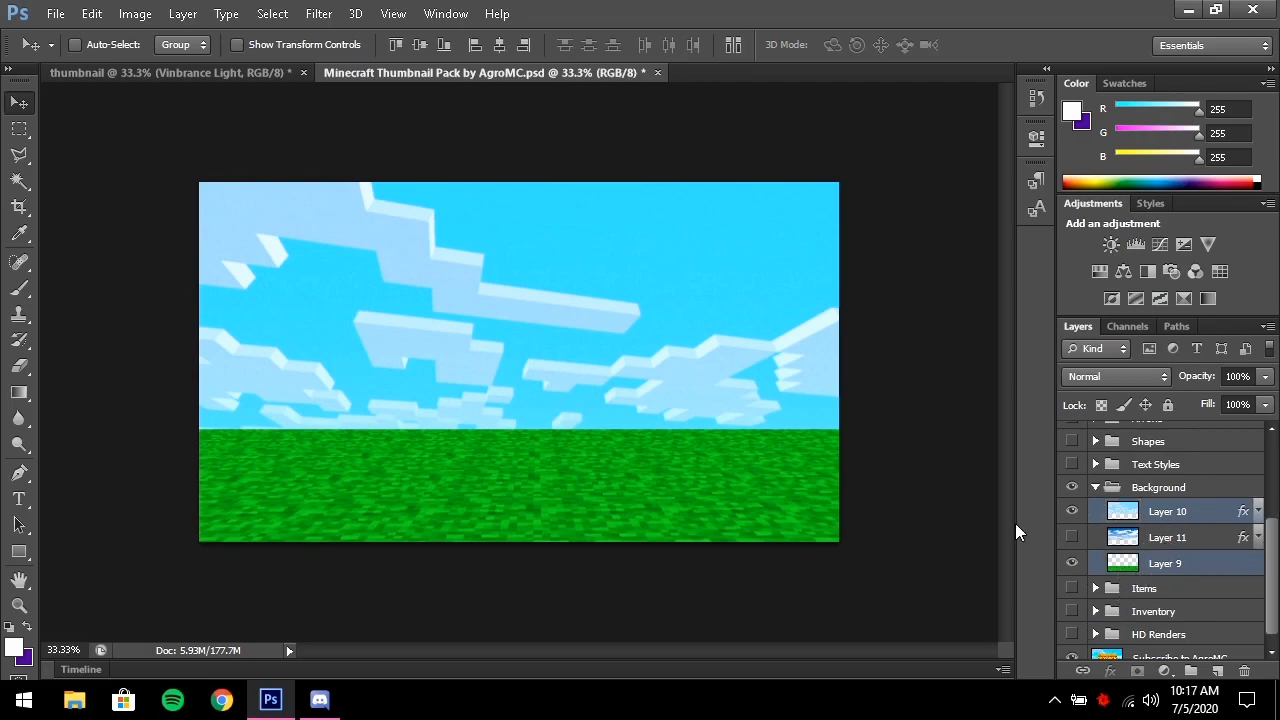
Duplicate the cloud and grass layers into the thumbnail document and switch to it
{"action": "right_click", "coordinate": [1167, 568]}
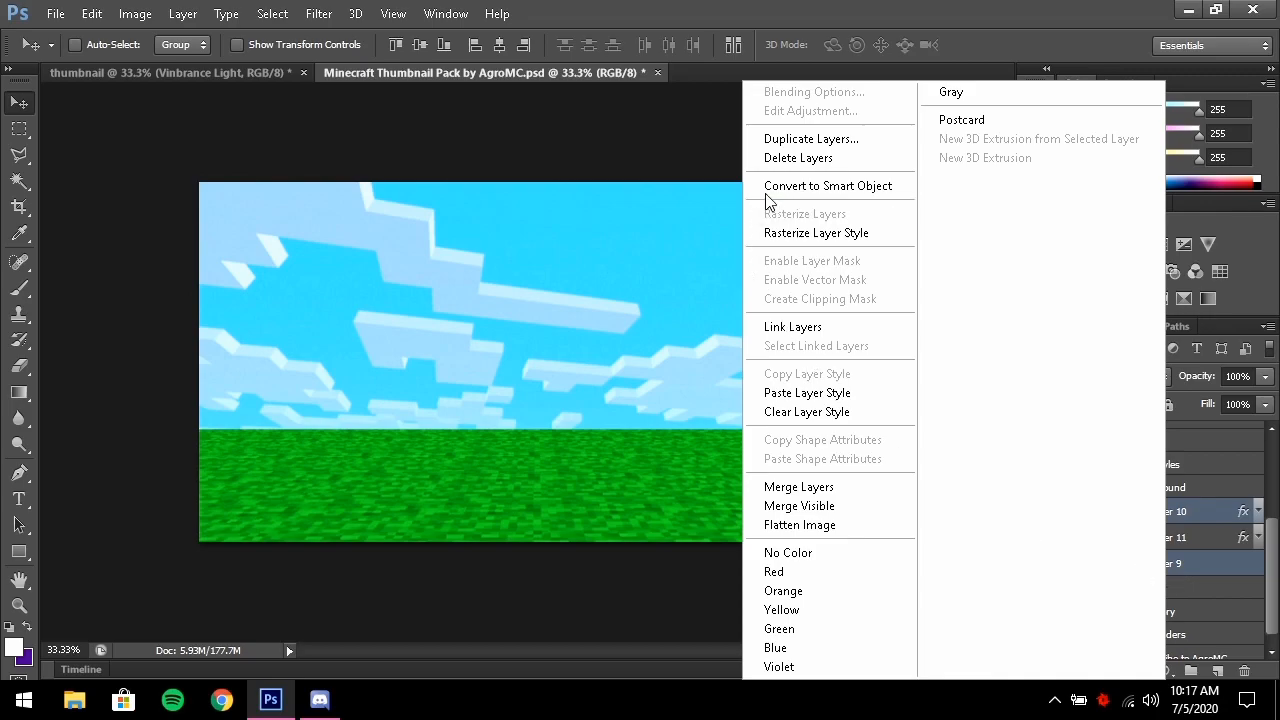
{"action": "left_click", "coordinate": [819, 143]}
{"action": "left_click", "coordinate": [712, 288]}
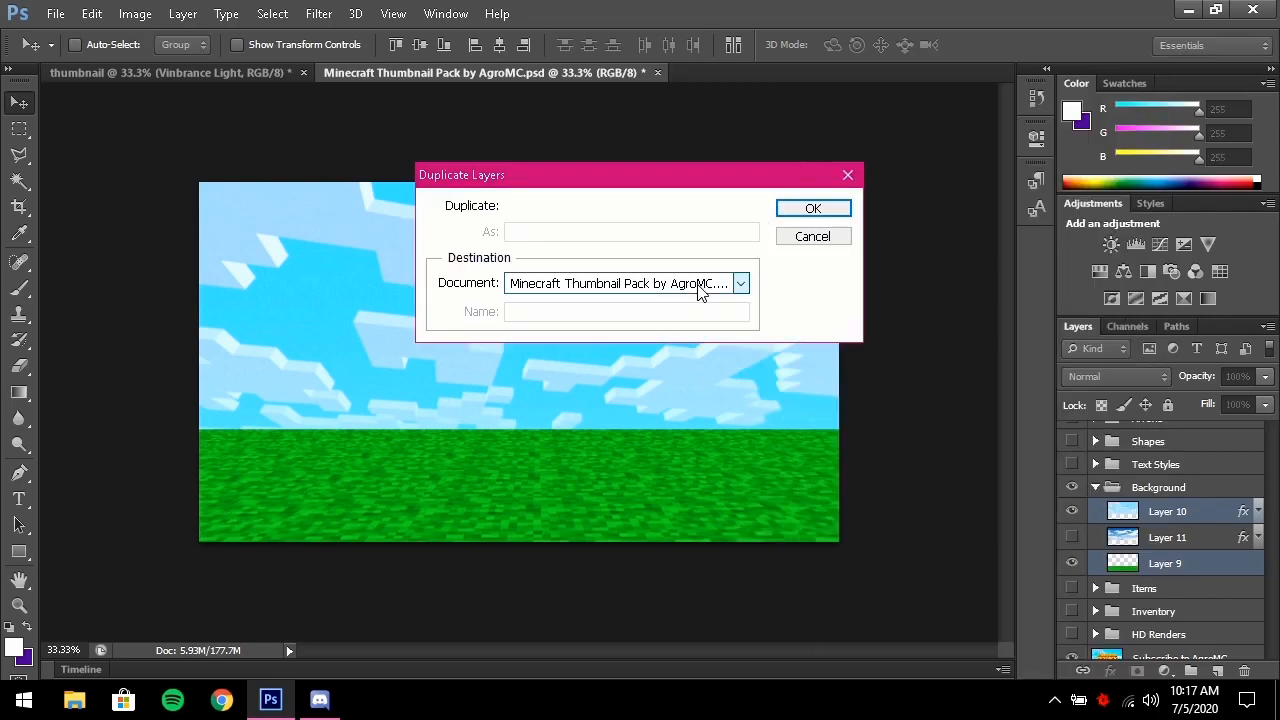
{"action": "left_click", "coordinate": [648, 298]}
{"action": "left_click", "coordinate": [808, 209]}
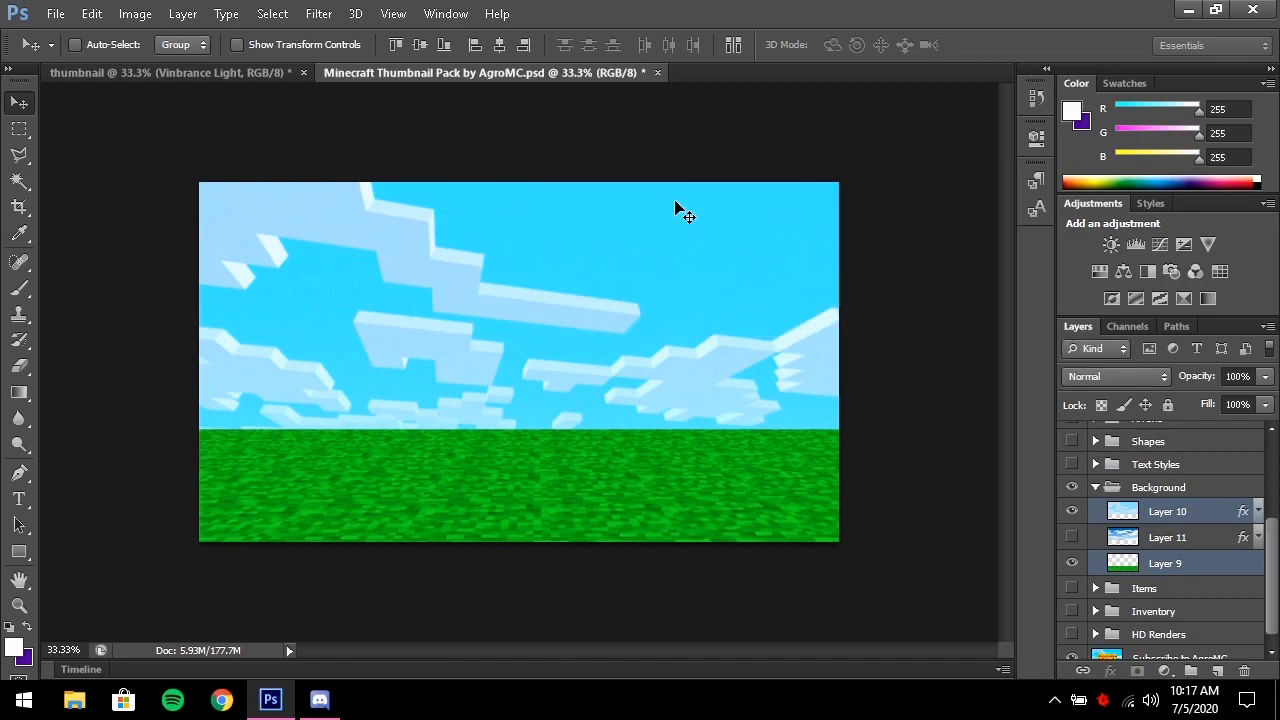
{"action": "left_click", "coordinate": [140, 72]}
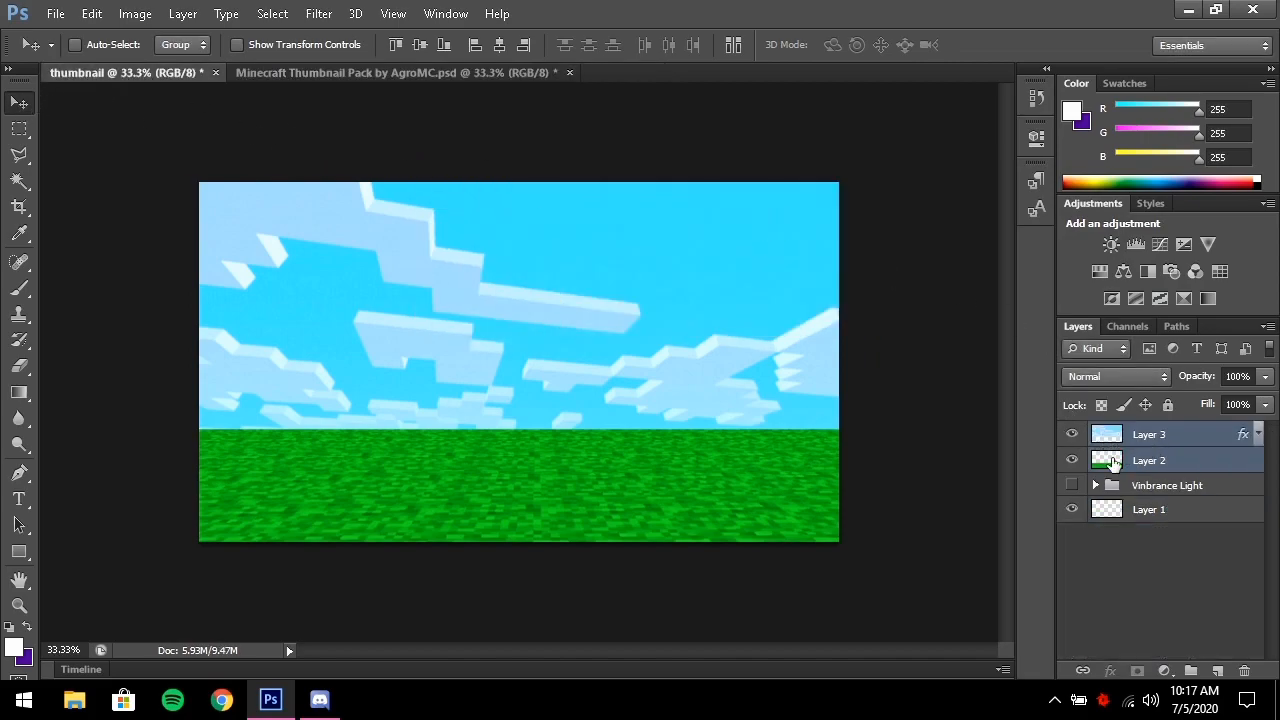
Move the Vinbrance Light group above Layer 3, compare it on and off, and leave it visible
{"action": "left_click", "coordinate": [1166, 487]}
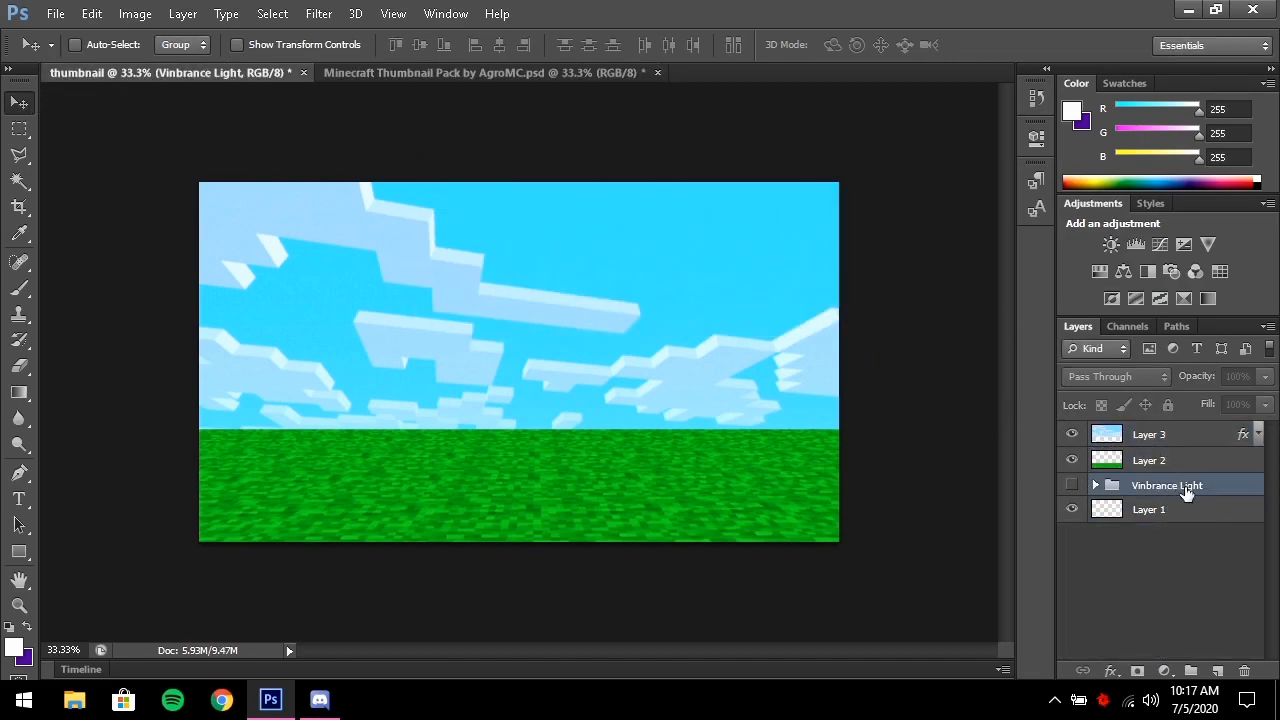
{"action": "left_click_drag", "start_coordinate": [1175, 499], "coordinate": [1162, 432]}
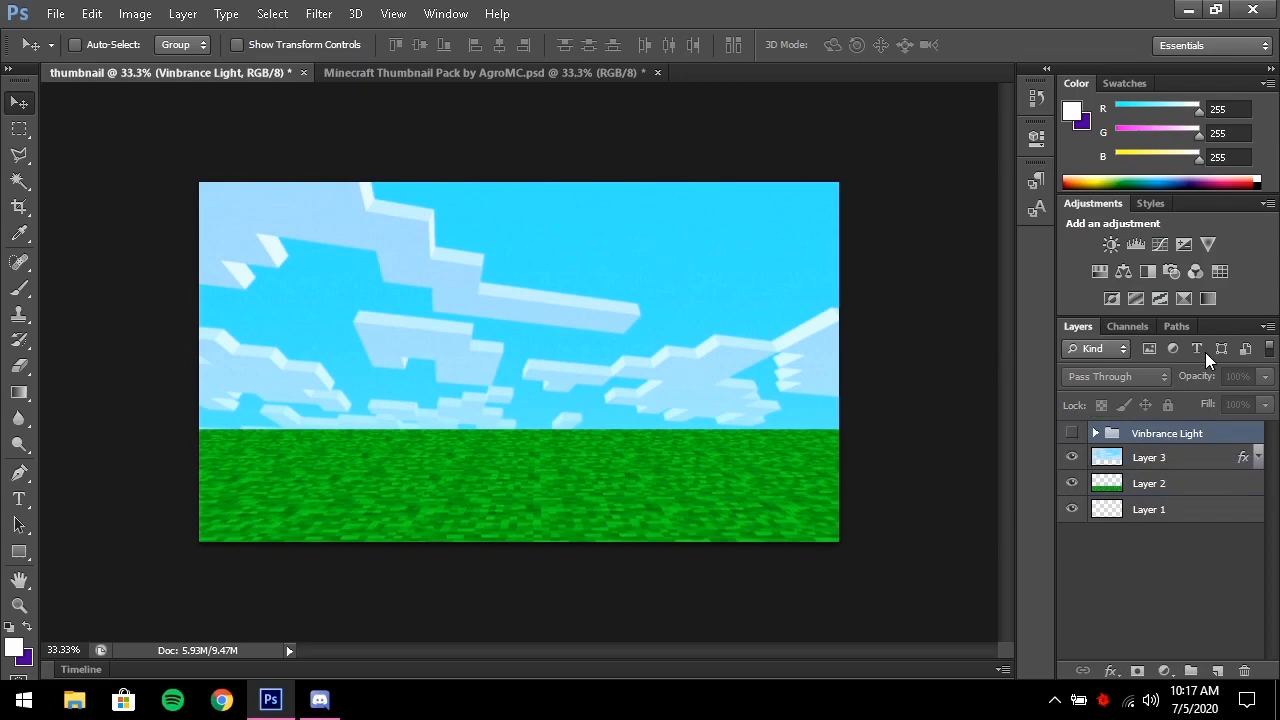
{"action": "left_click", "coordinate": [1072, 434]}
{"action": "left_click", "coordinate": [1095, 433]}
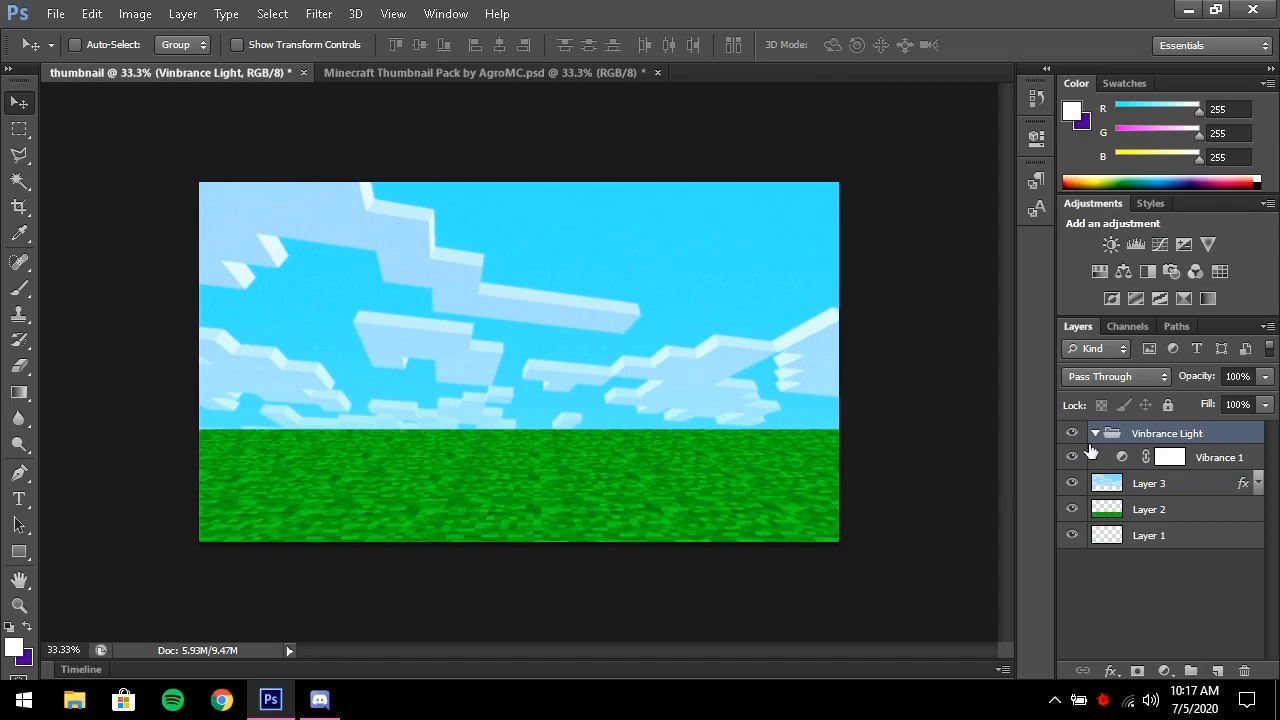
{"action": "left_click", "coordinate": [1073, 457]}
{"action": "left_click", "coordinate": [1095, 433]}
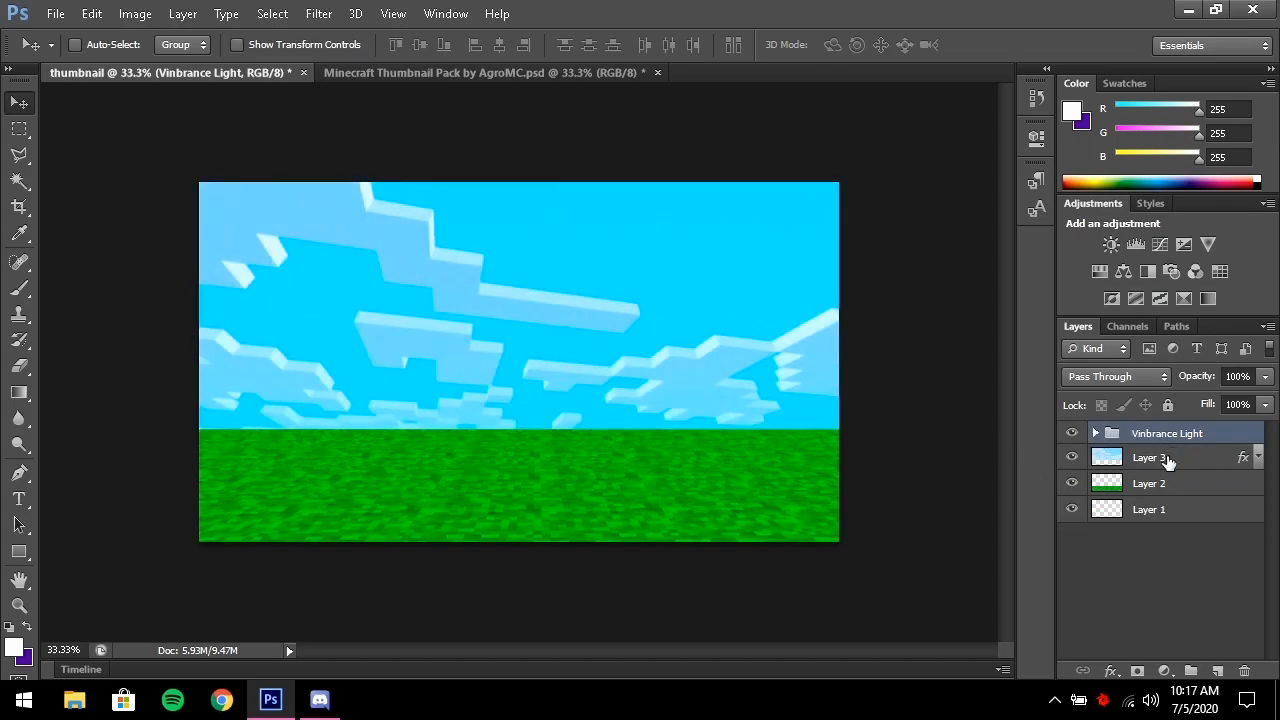
{"action": "left_click", "coordinate": [1072, 437]}
{"action": "left_click", "coordinate": [1072, 437]}
In the pack, hide and collapse the Background group and show the Text Styles group
{"action": "left_click", "coordinate": [573, 72]}
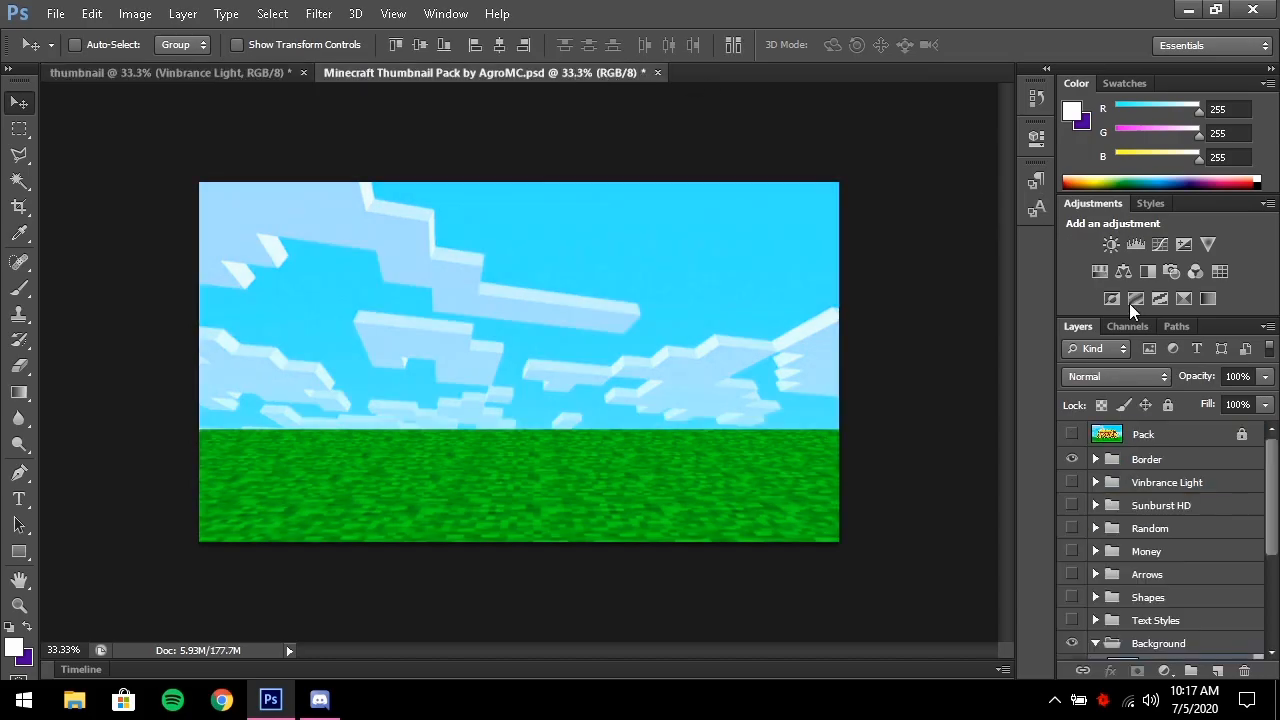
{"action": "scroll", "coordinate": [1068, 466], "scroll_direction": "down", "scroll_amount": 2}
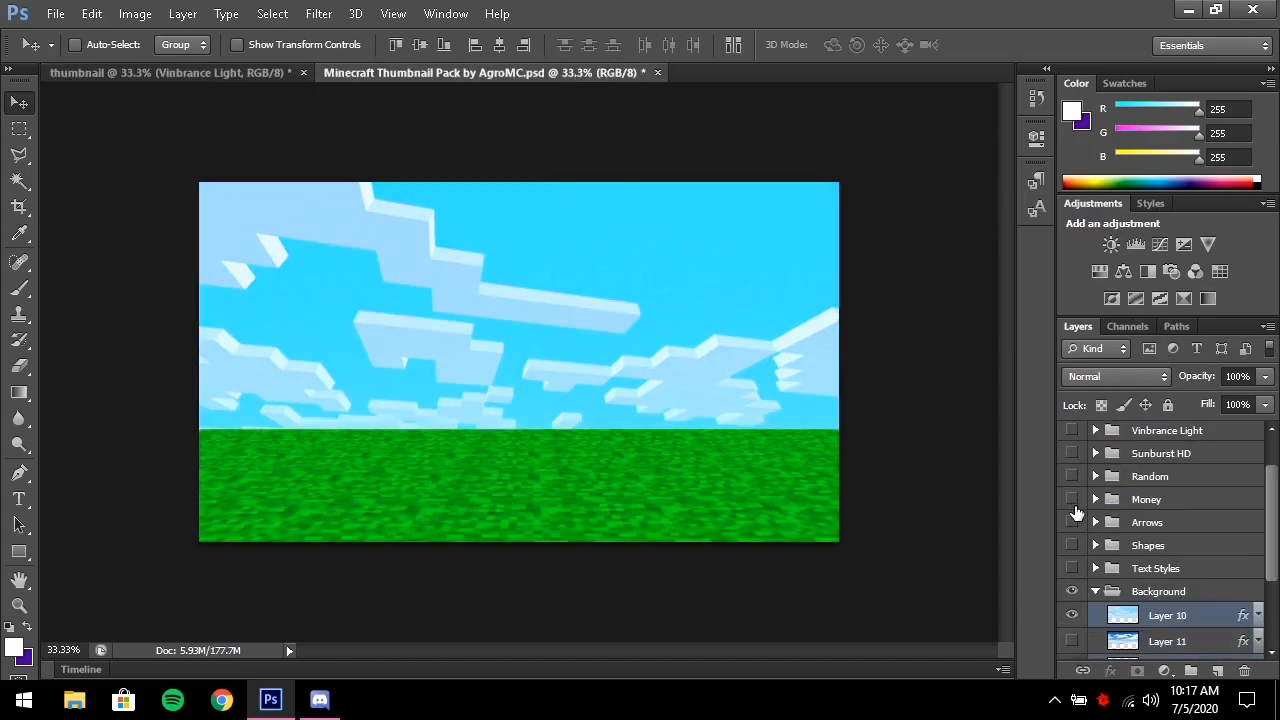
{"action": "left_click", "coordinate": [1072, 591]}
{"action": "left_click", "coordinate": [1096, 591]}
{"action": "left_click", "coordinate": [1095, 568]}
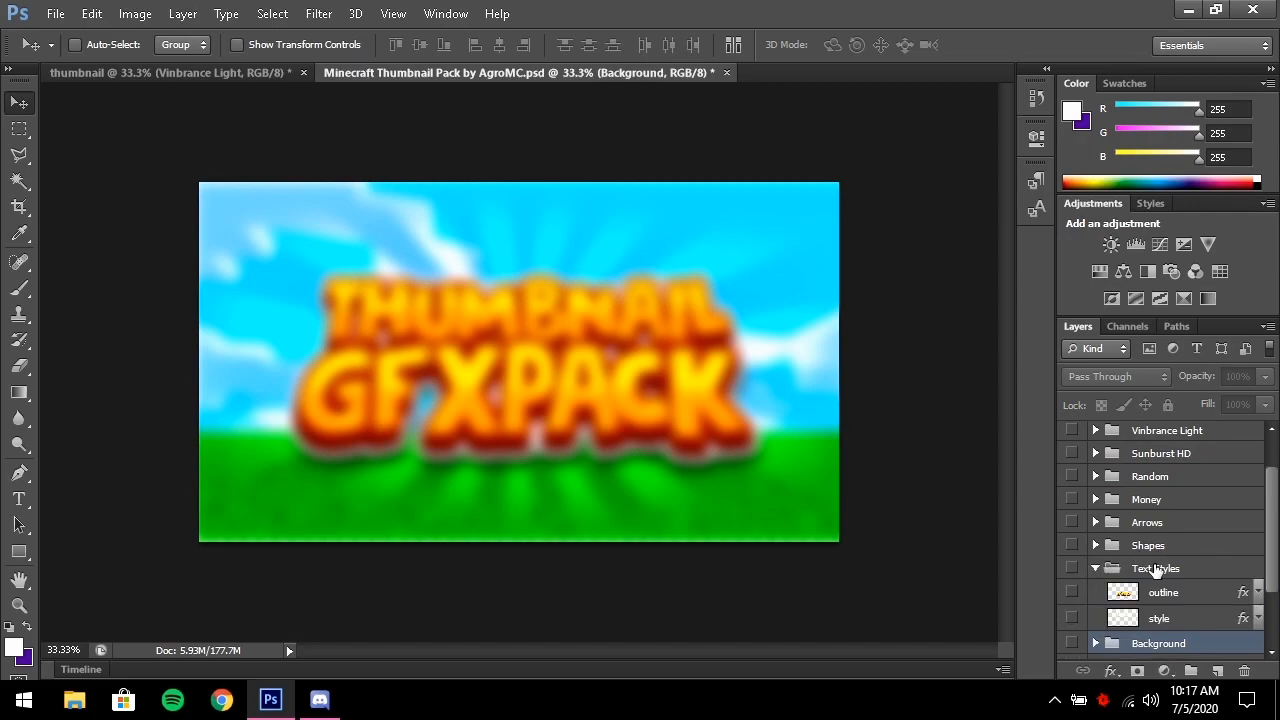
{"action": "left_click", "coordinate": [1073, 618]}
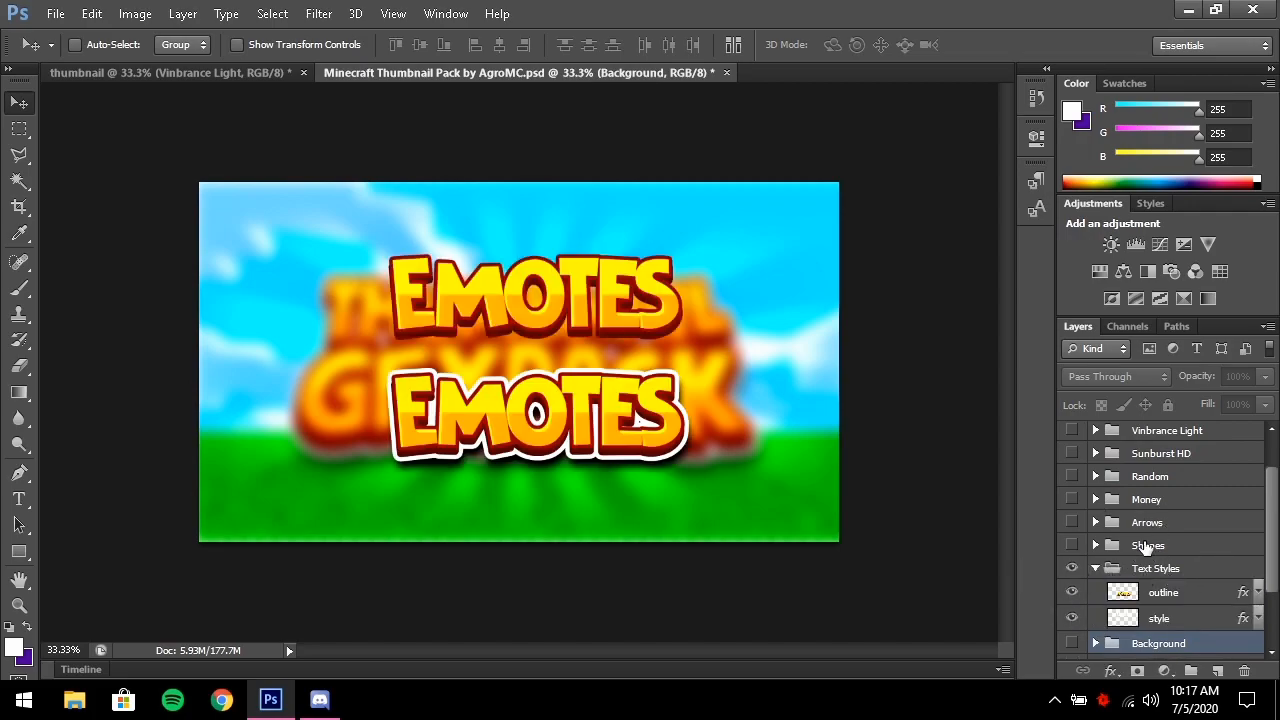
Copy the style text layer's layer style, then select Layer 3 in the thumbnail
{"action": "left_click", "coordinate": [1160, 621]}
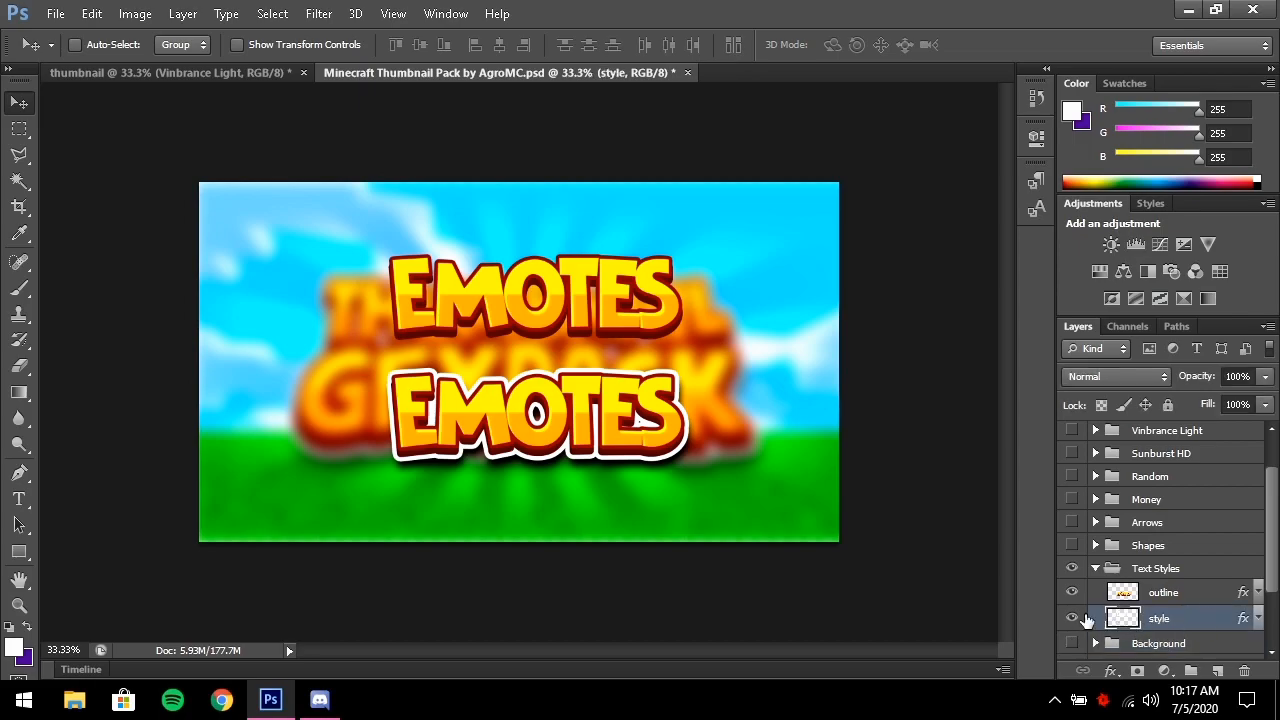
{"action": "right_click", "coordinate": [1159, 612]}
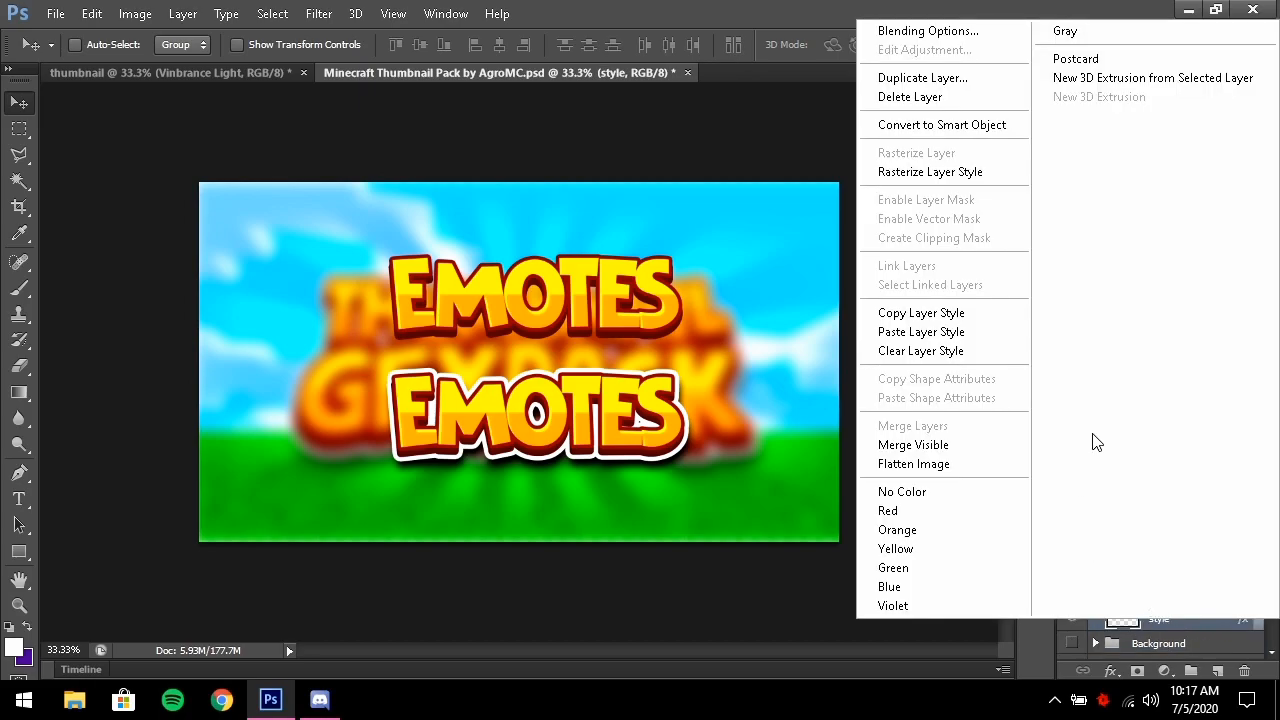
{"action": "left_click", "coordinate": [983, 318]}
{"action": "left_click", "coordinate": [124, 75]}
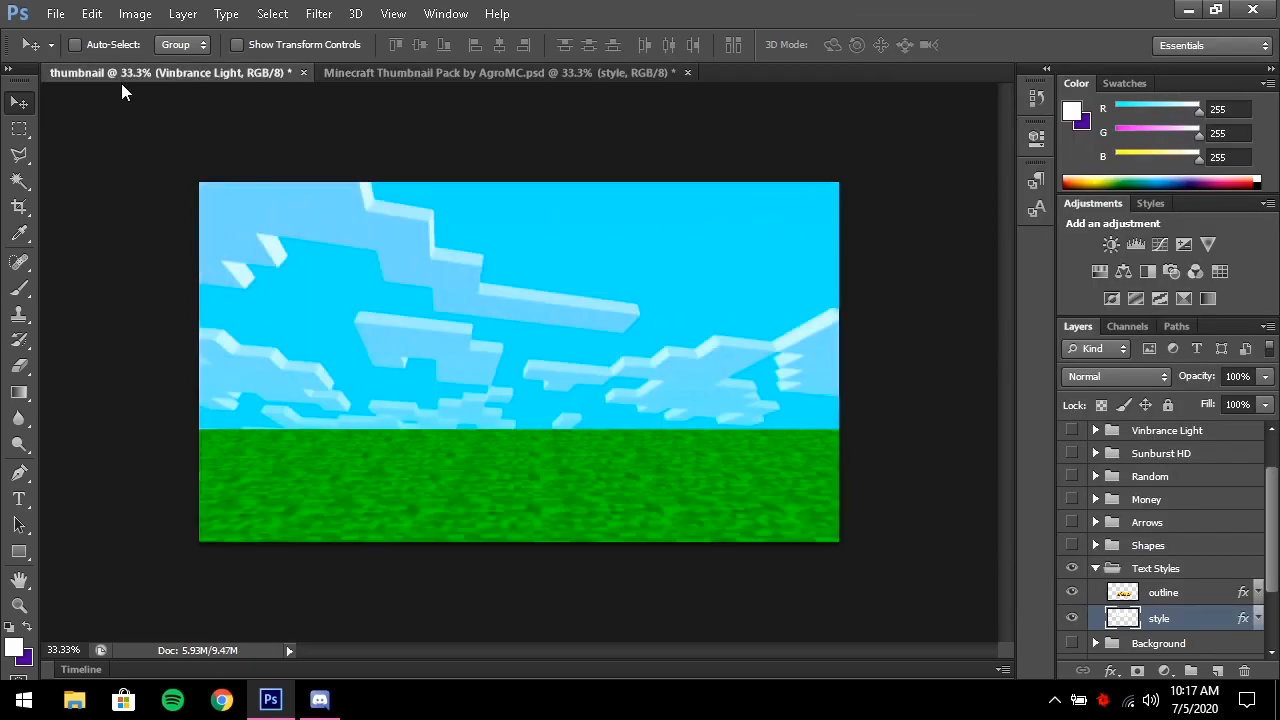
{"action": "left_click", "coordinate": [1158, 466]}
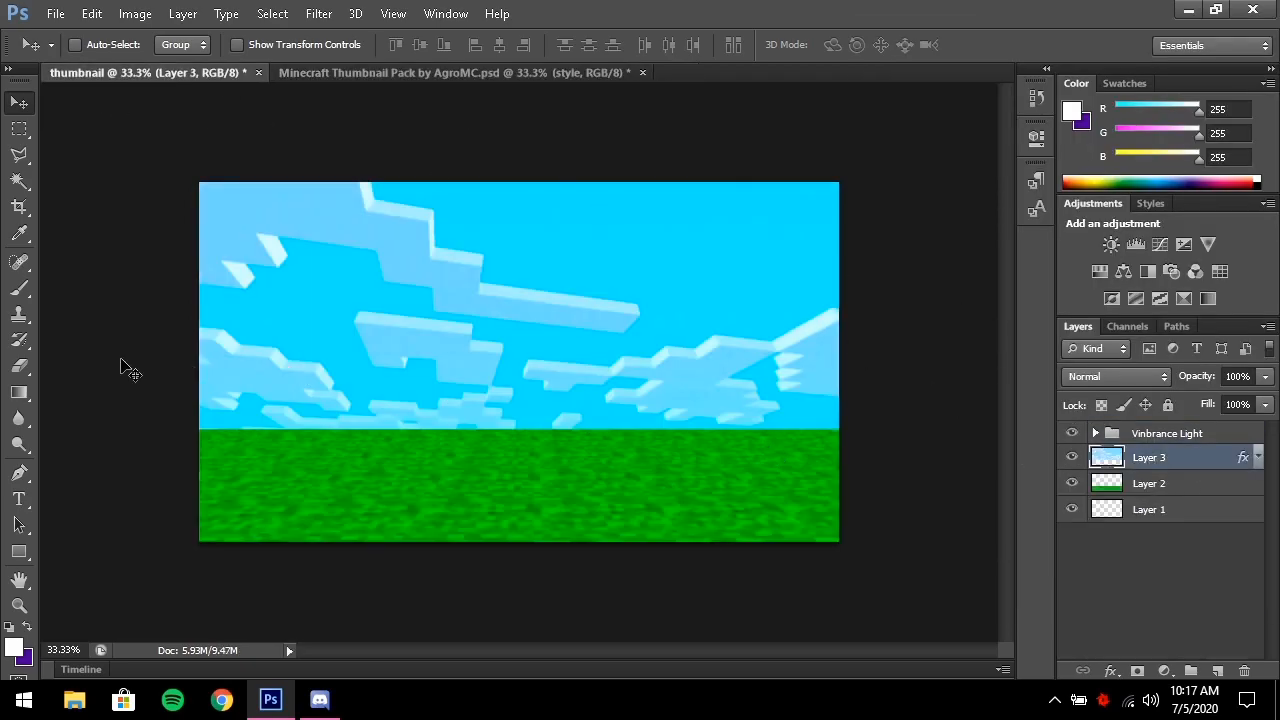
Type white 'HOW TO MAKE' text across the sky
{"action": "left_click", "coordinate": [18, 498]}
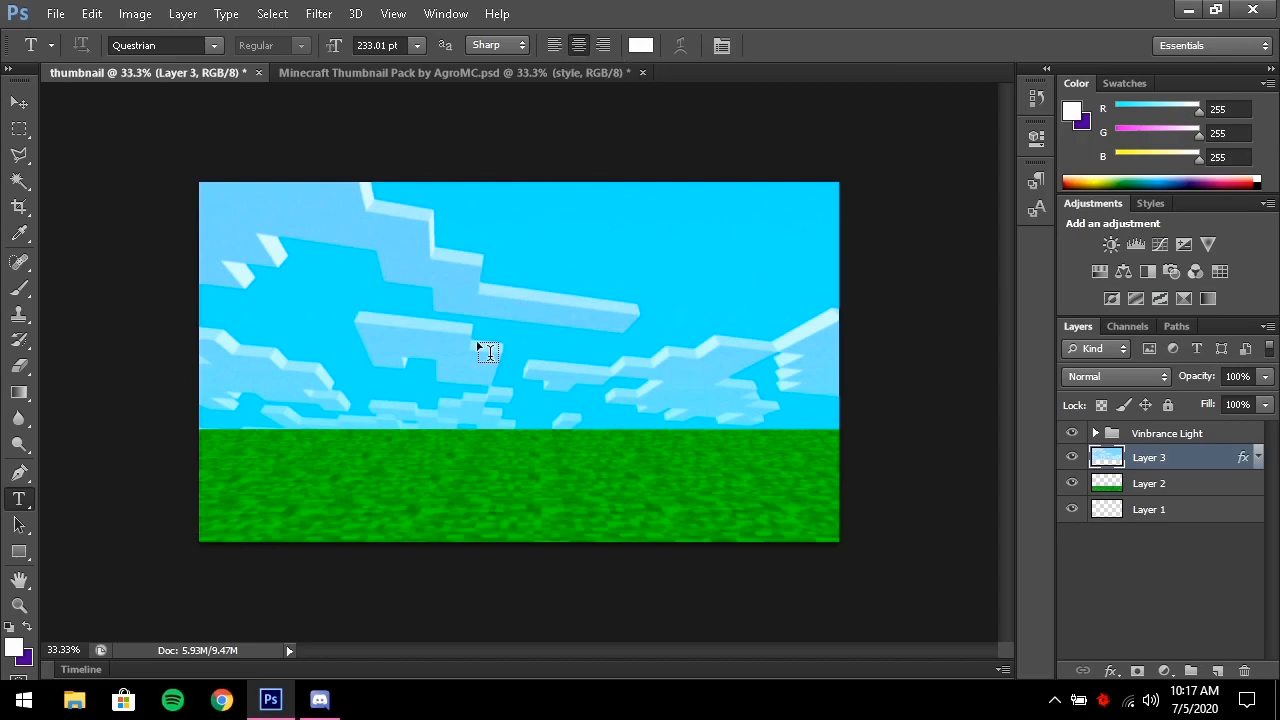
{"action": "left_click", "coordinate": [446, 343]}
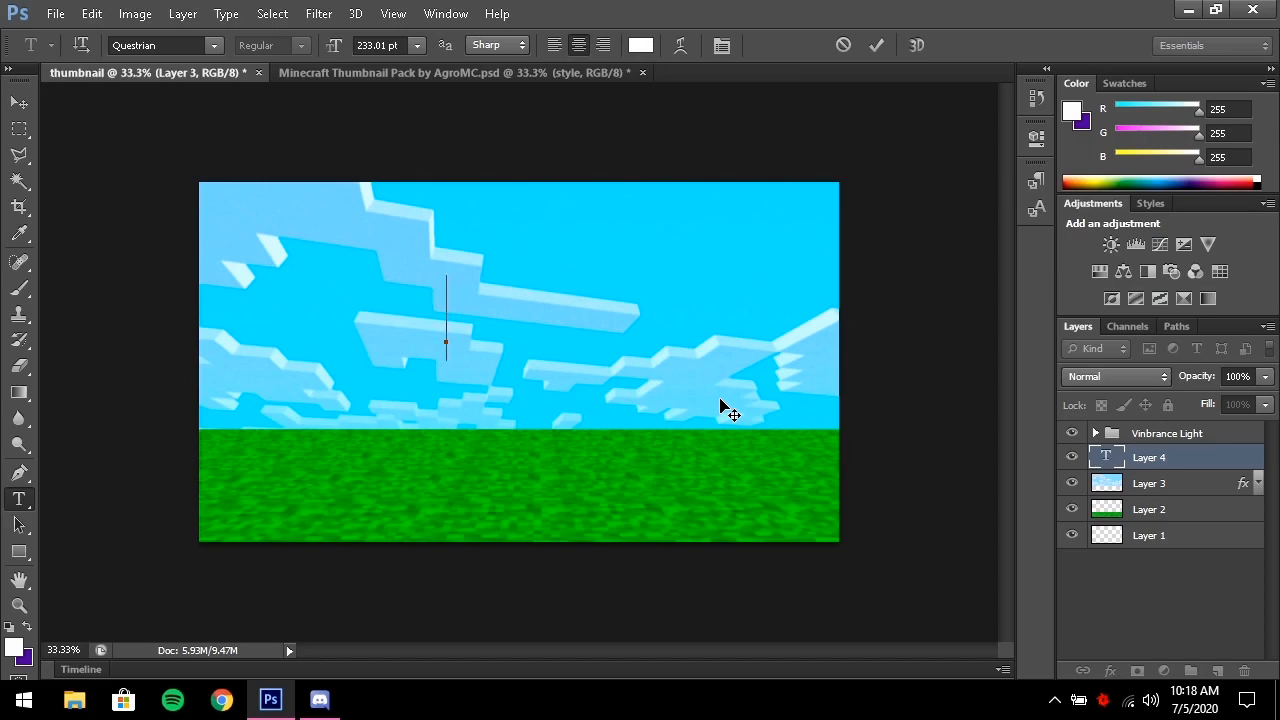
{"action": "type", "text": "HOW"}
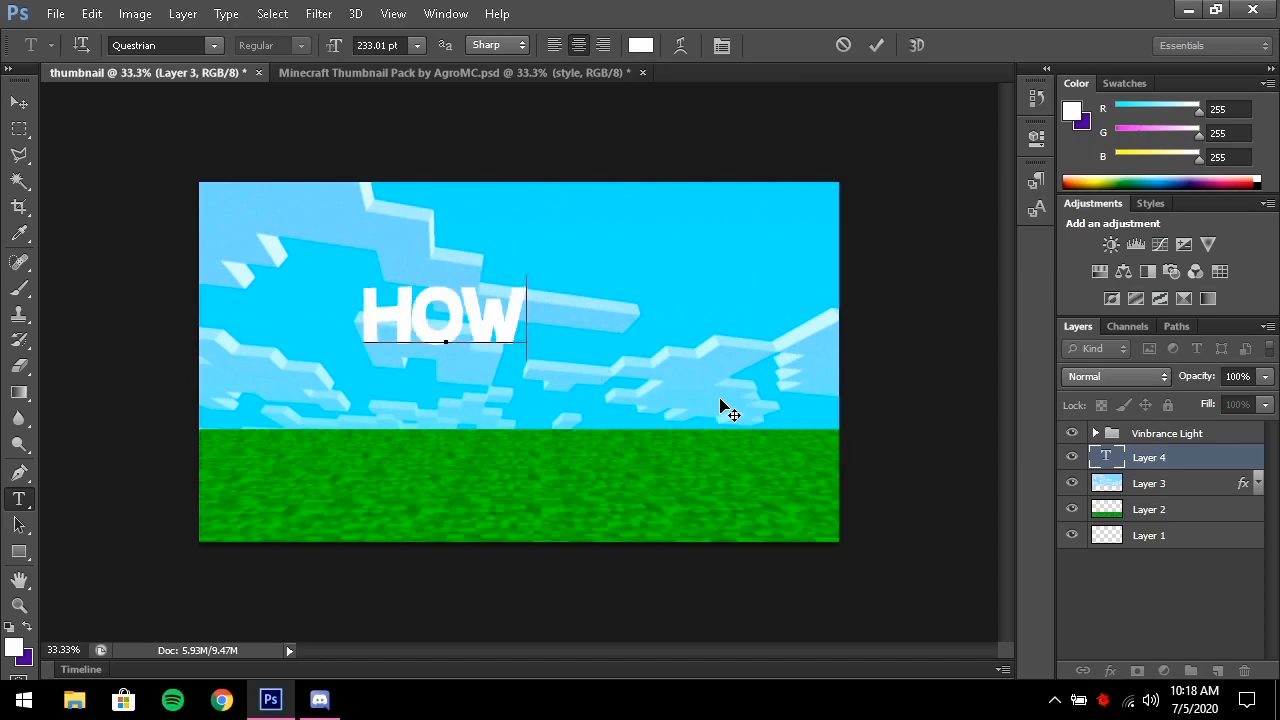
{"action": "type", "text": " TO MAKE"}
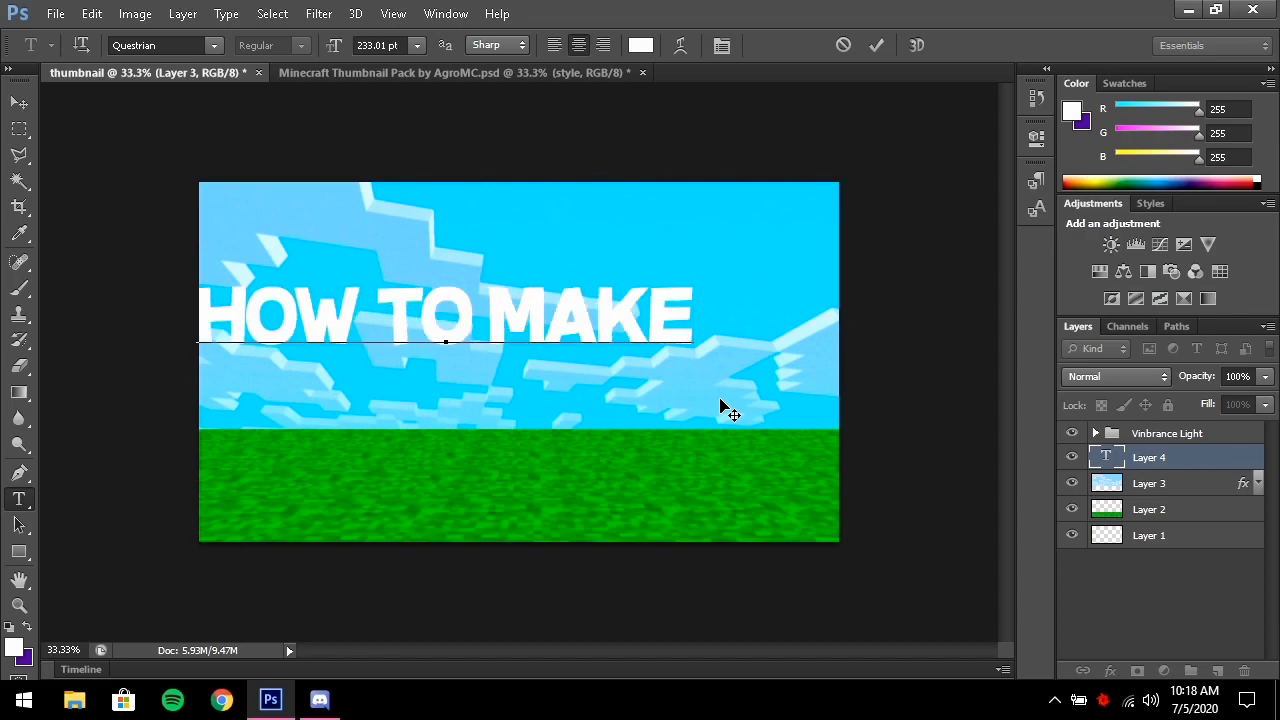
{"action": "left_click", "coordinate": [875, 46]}
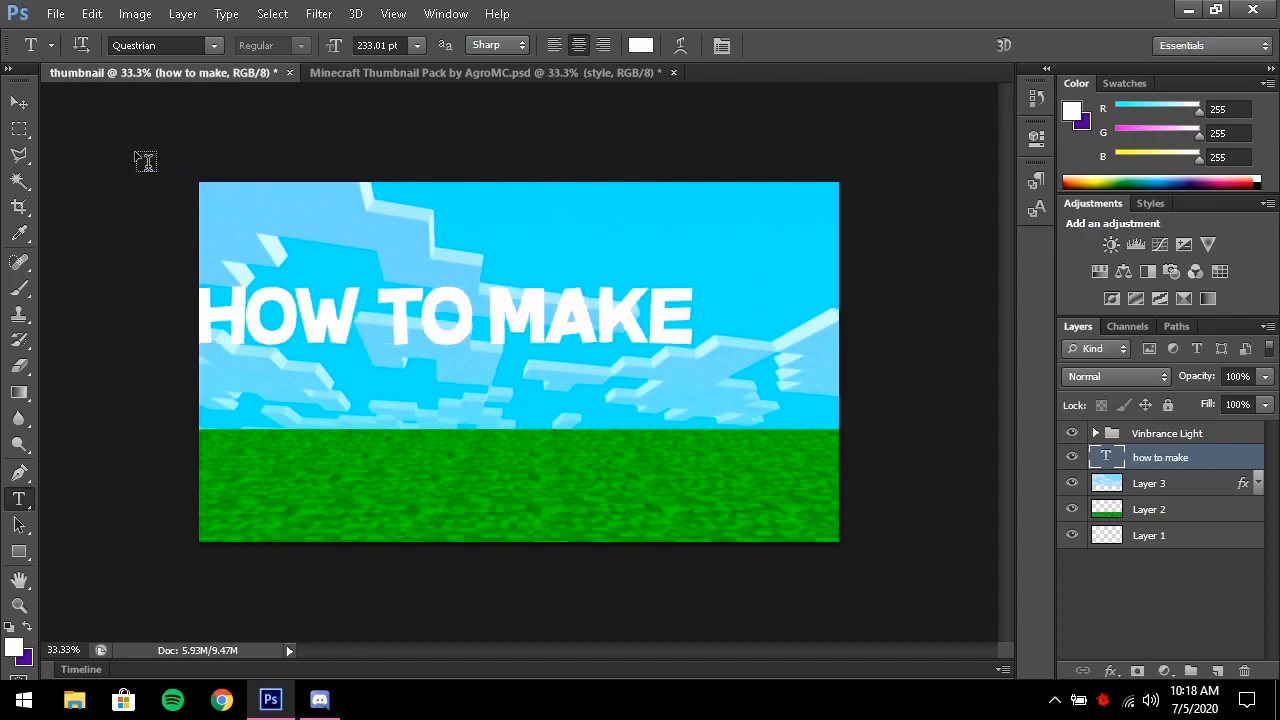
Centre the HOW TO MAKE text horizontally on the canvas using Align Horizontal Centers
{"action": "left_click", "coordinate": [26, 103]}
{"action": "left_click_drag", "start_coordinate": [372, 303], "coordinate": [449, 320]}
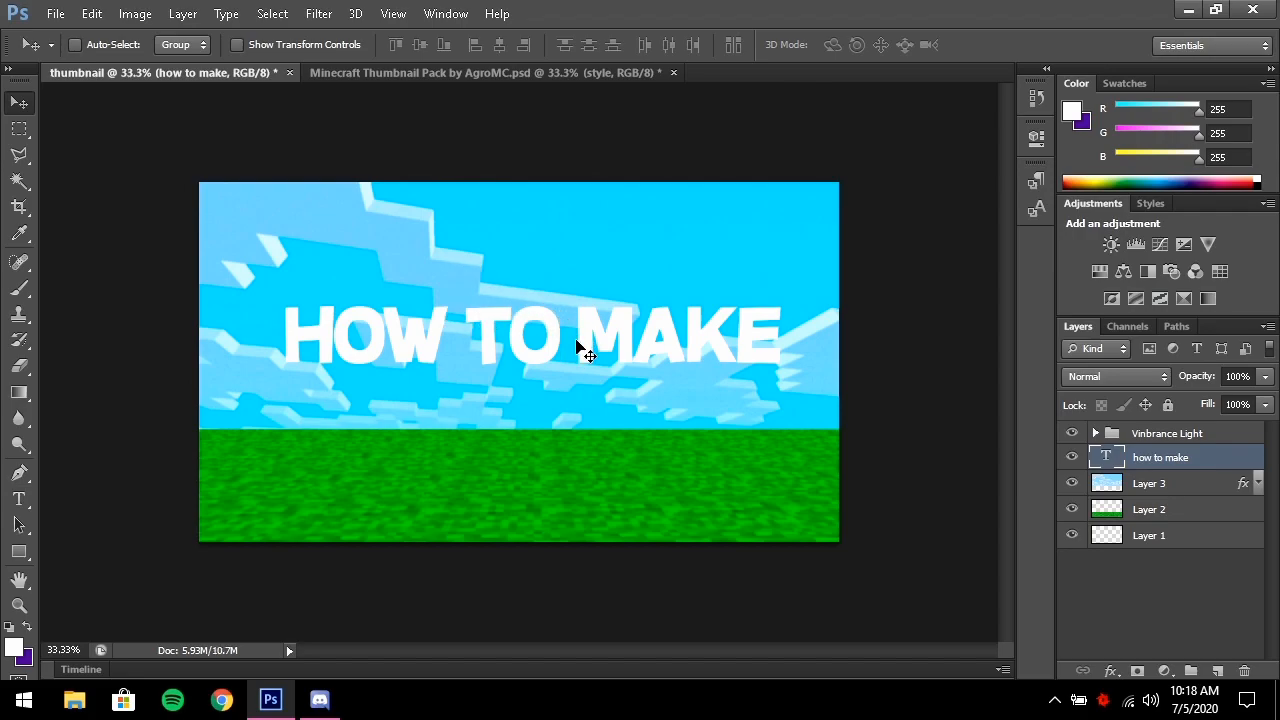
{"action": "key", "text": "ctrl+a"}
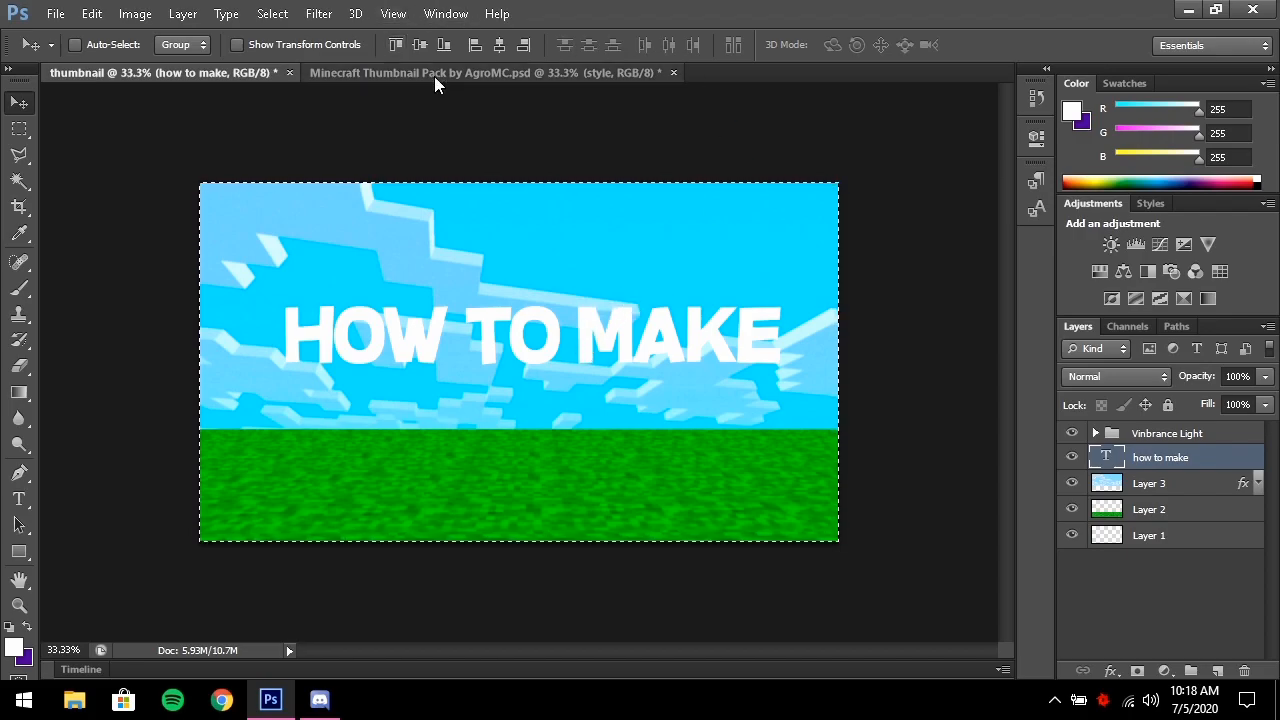
{"action": "key", "text": "ctrl+d"}
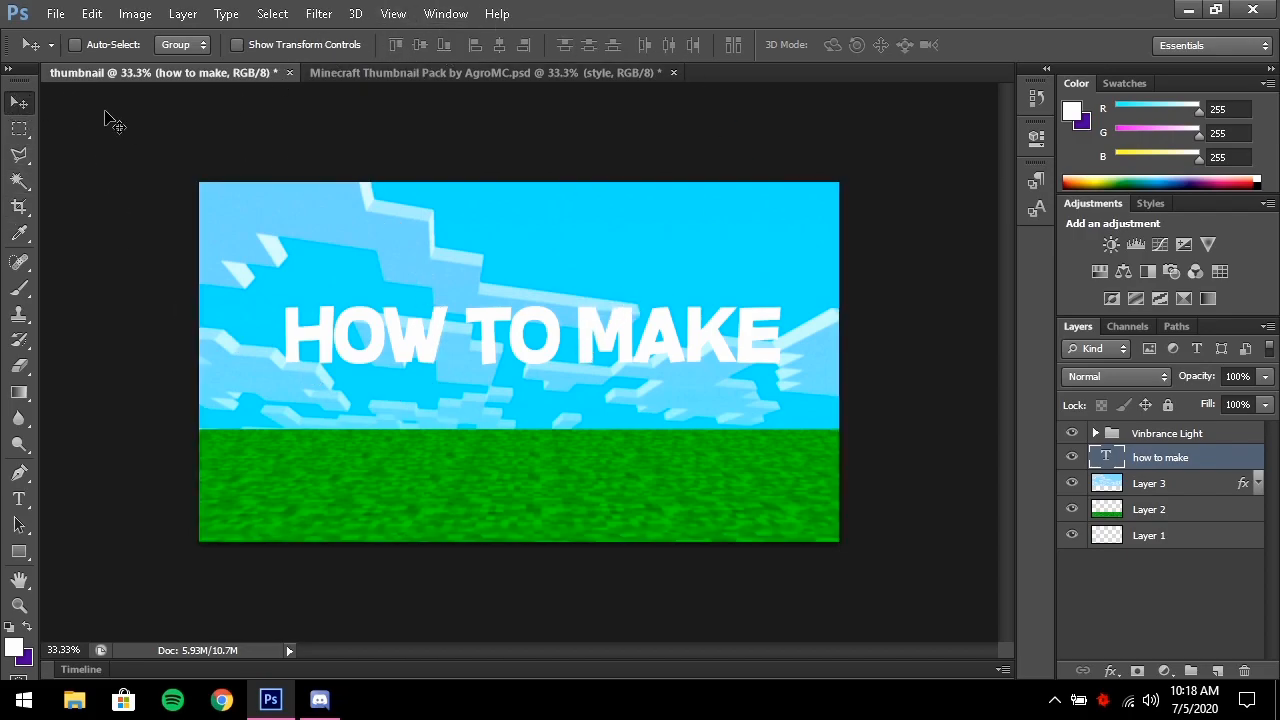
{"action": "key", "text": "ctrl+a"}
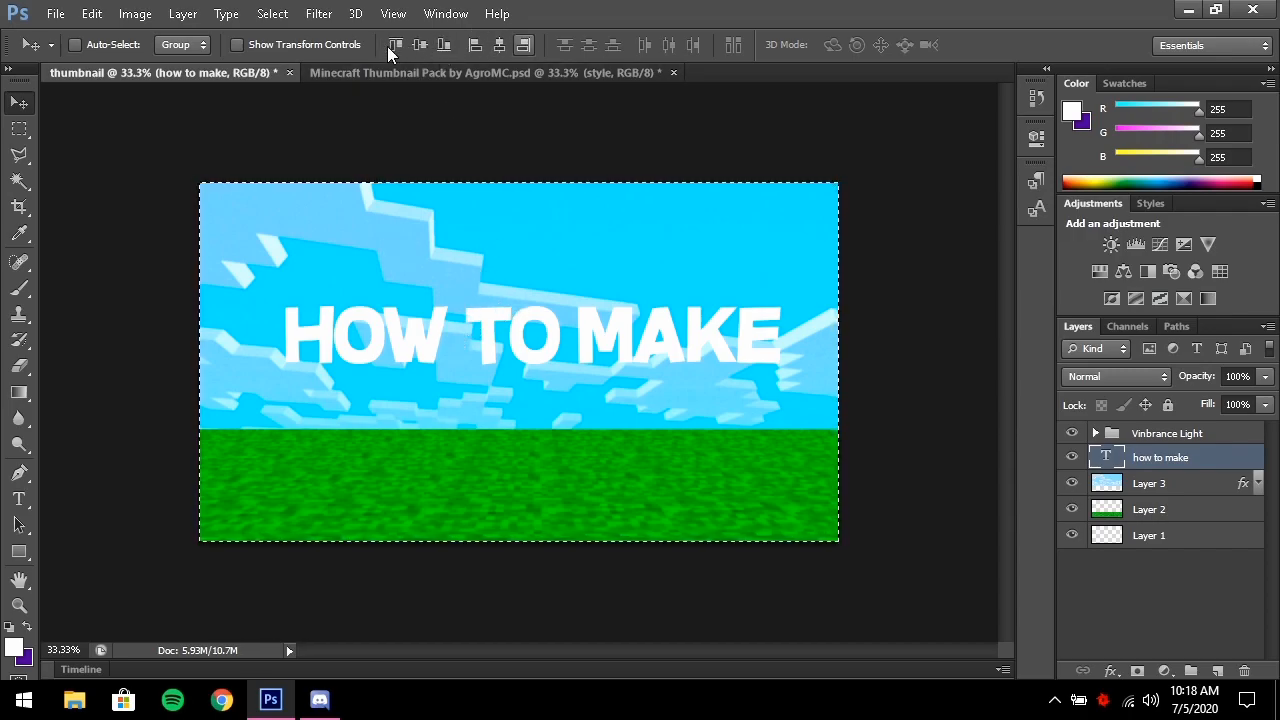
{"action": "left_click", "coordinate": [499, 44]}
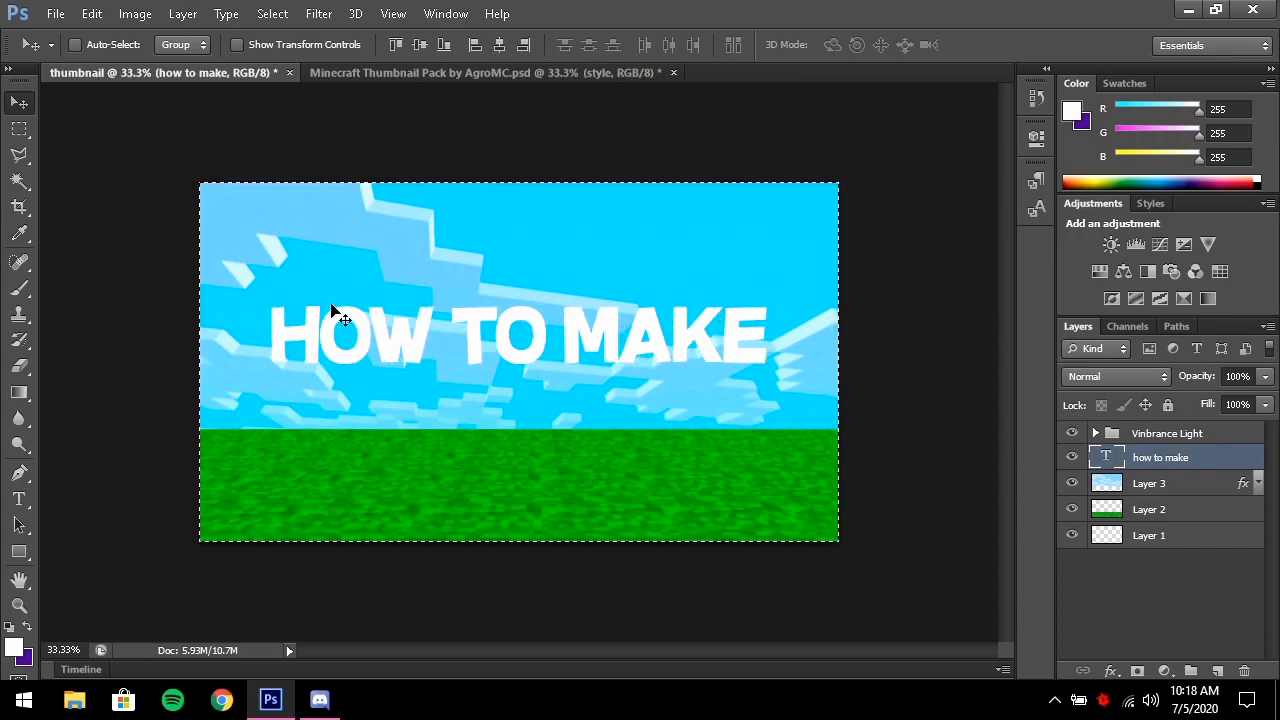
{"action": "key", "text": "ctrl+d"}
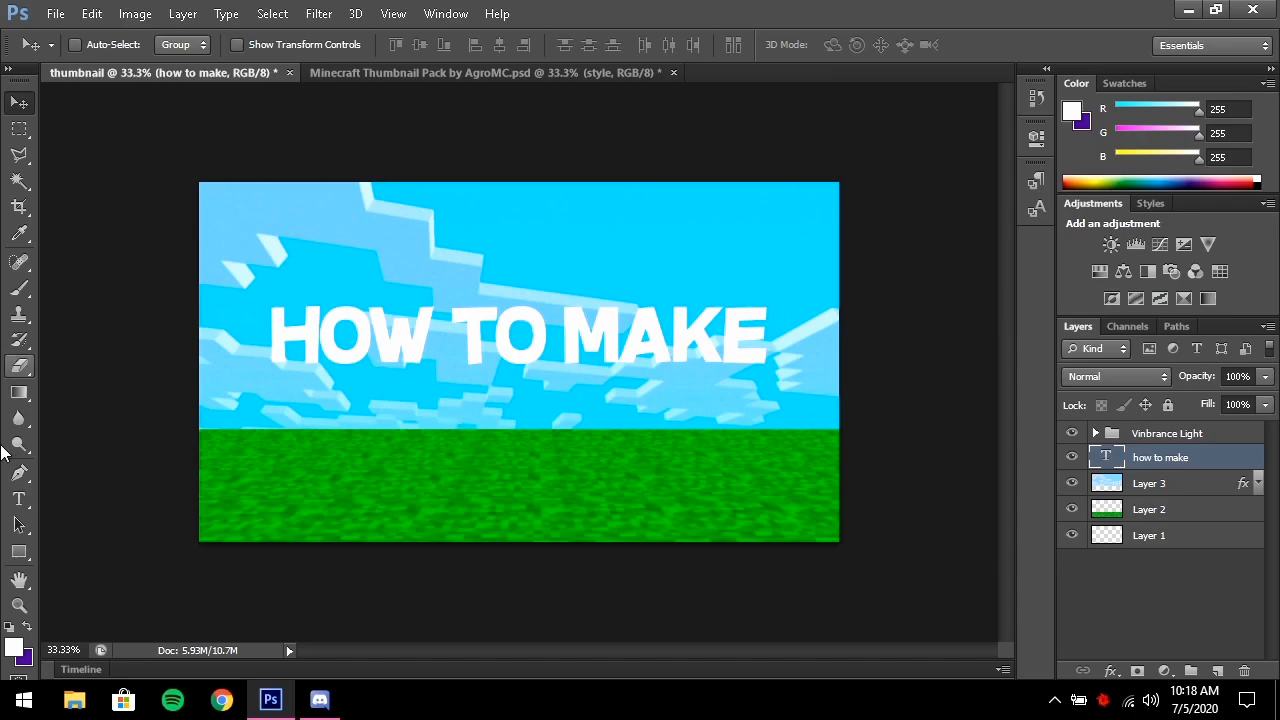
Type 'thumbnails' as a second text line below HOW TO MAKE
{"action": "left_click", "coordinate": [18, 498]}
{"action": "left_click", "coordinate": [424, 436]}
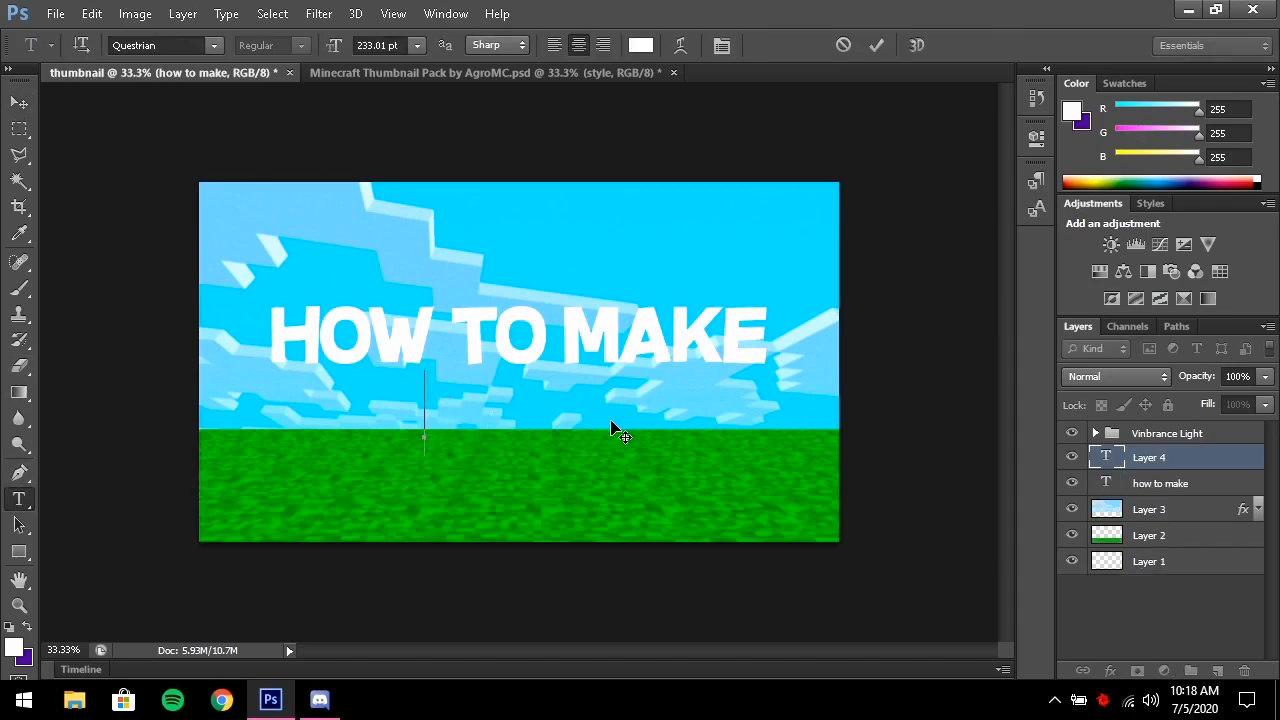
{"action": "type", "text": "thumbnail"}
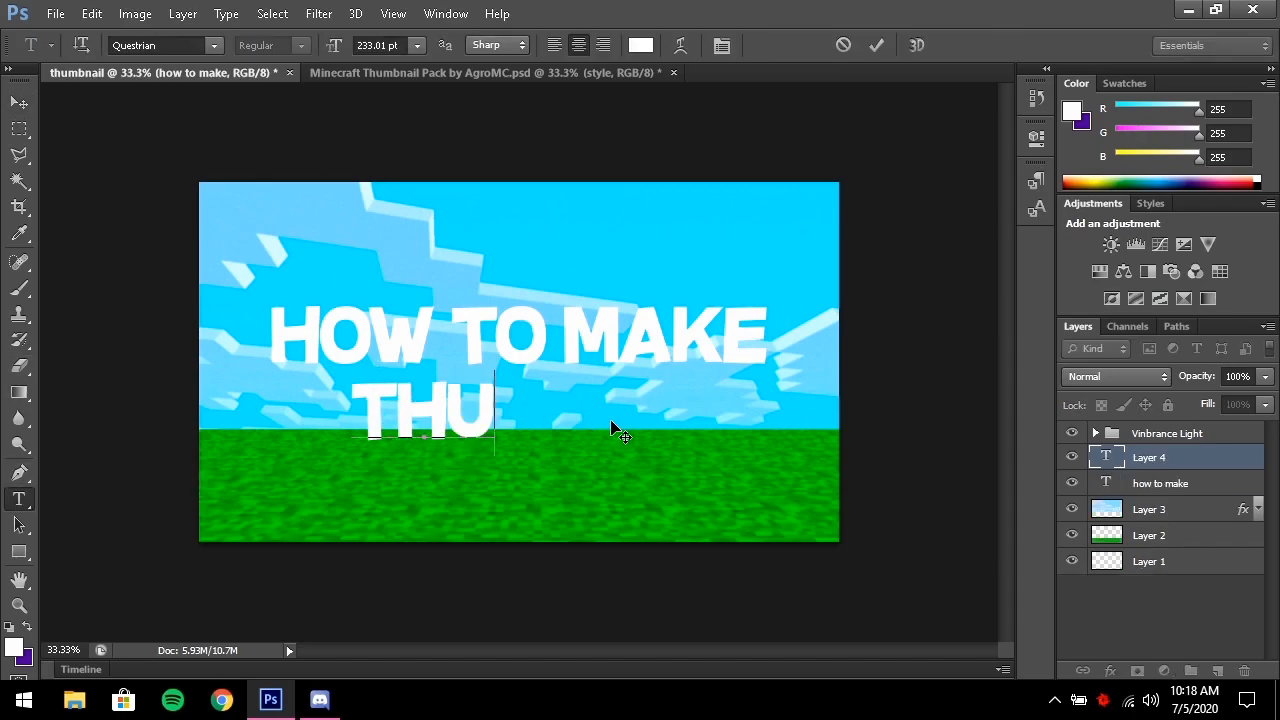
{"action": "type", "text": "s"}
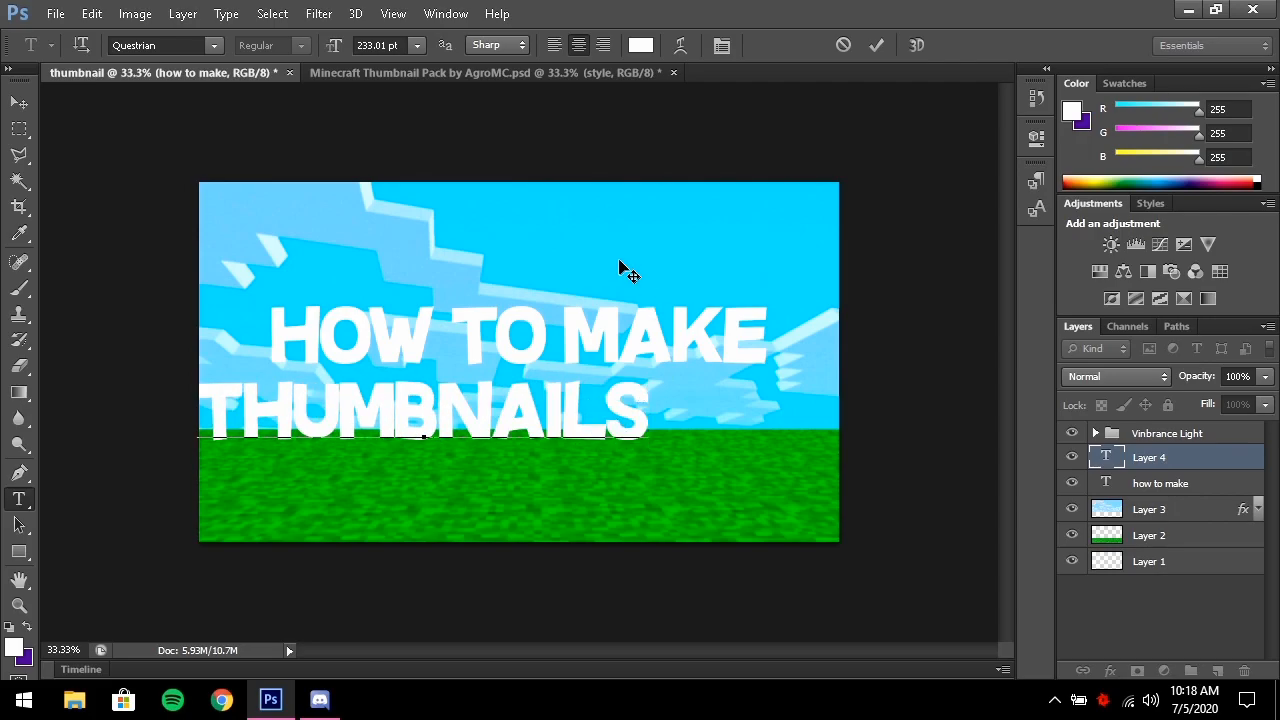
{"action": "left_click", "coordinate": [876, 45]}
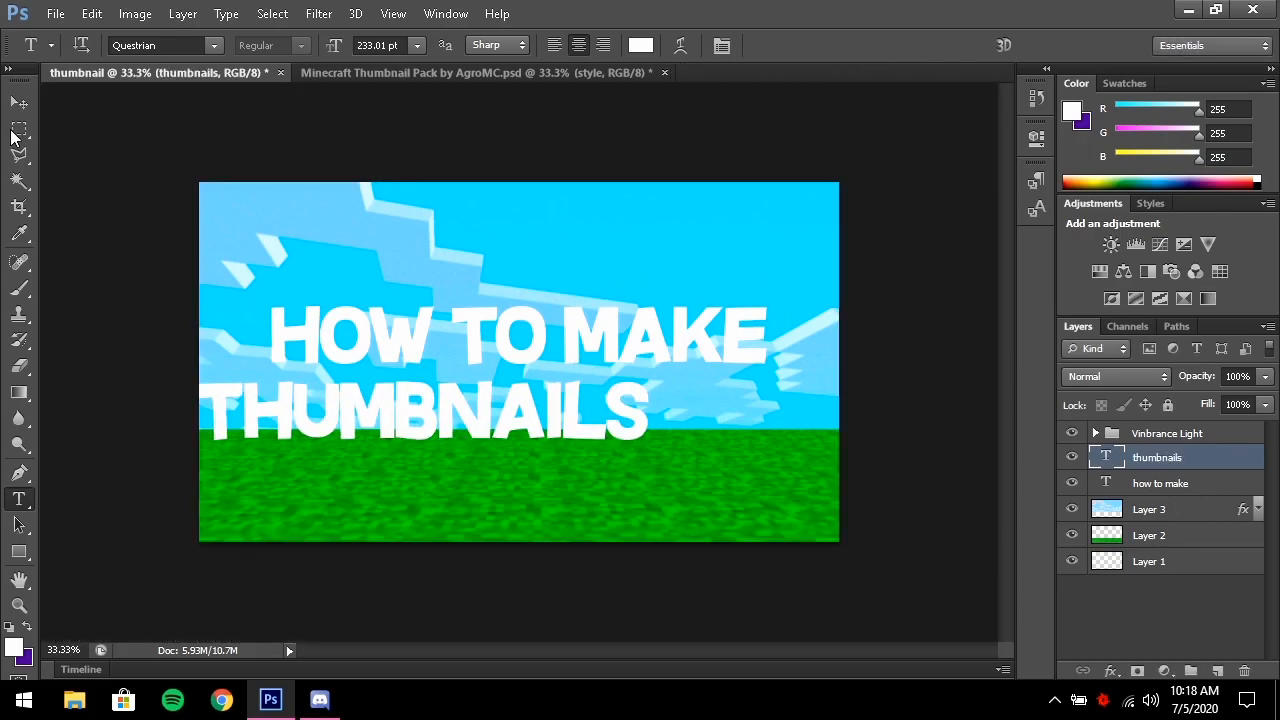
Centre THUMBNAILS beneath HOW TO MAKE and nudge it up slightly
{"action": "left_click", "coordinate": [18, 102]}
{"action": "left_click_drag", "start_coordinate": [476, 458], "coordinate": [566, 452]}
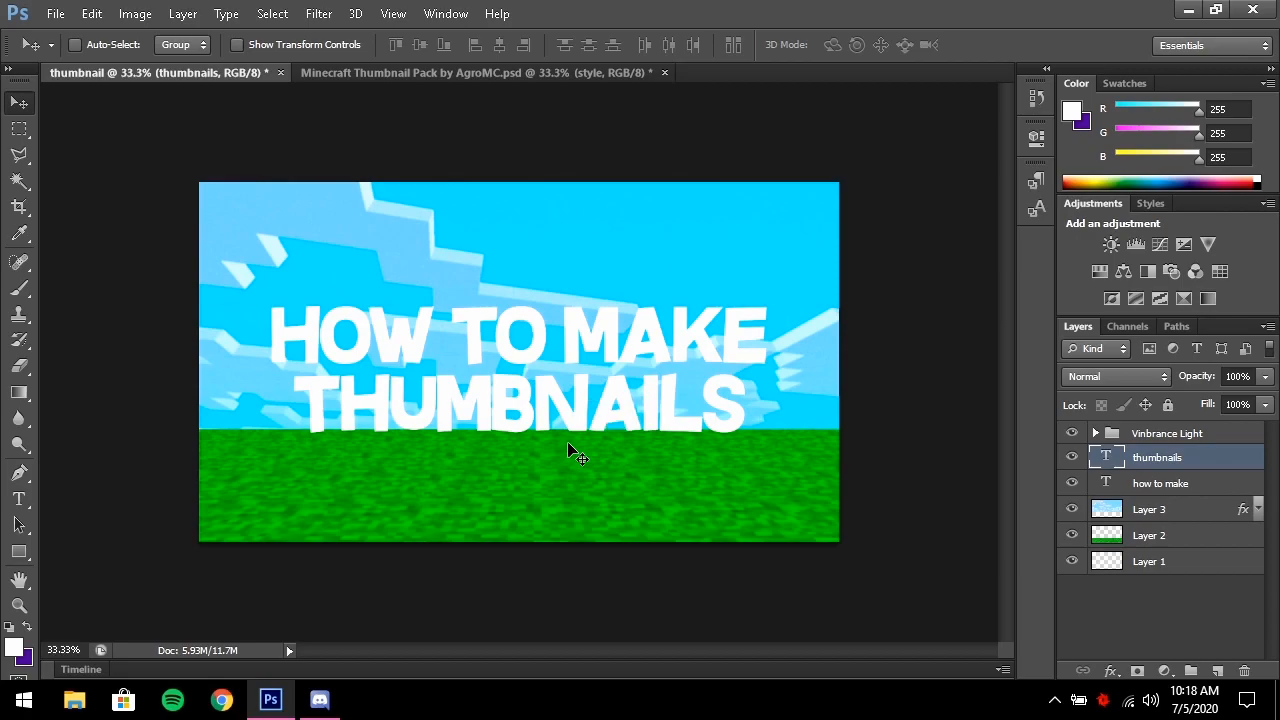
{"action": "key", "text": "ctrl+a"}
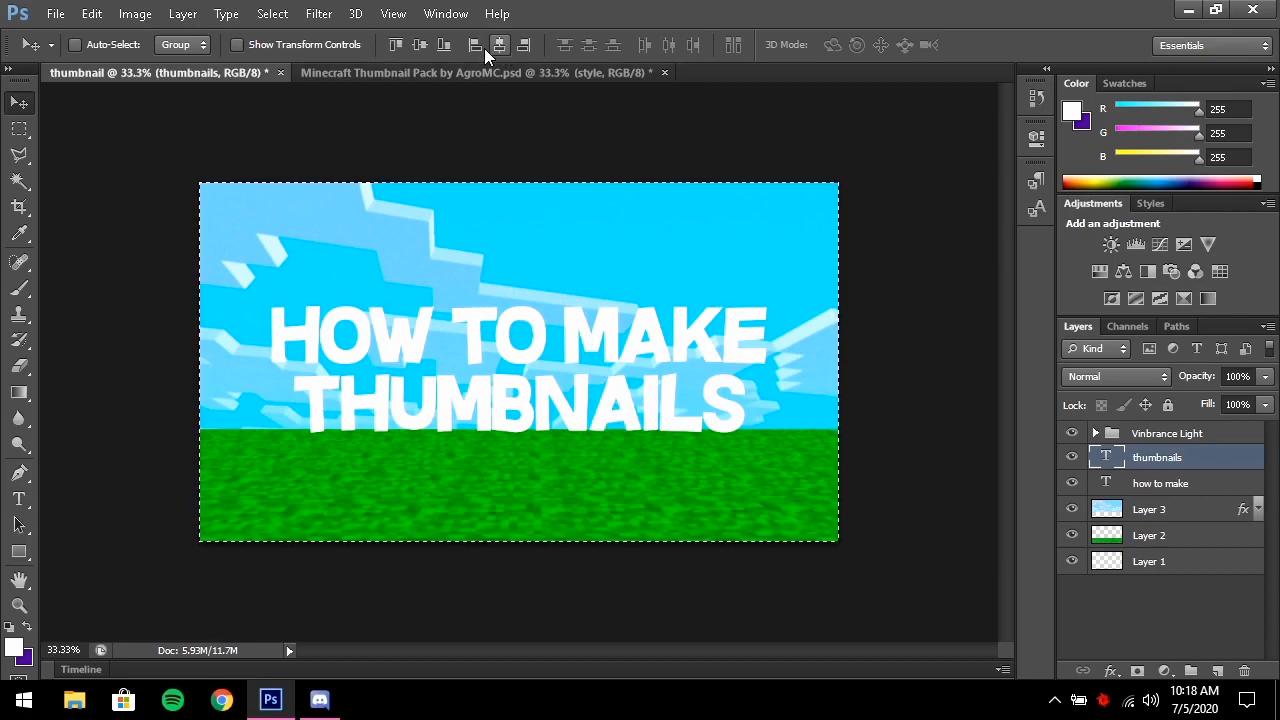
{"action": "key", "text": "ctrl+d"}
{"action": "key", "text": "Up"}
{"action": "key", "text": "Up"}
{"action": "key", "text": "Up"}
{"action": "key", "text": "Up"}
{"action": "key", "text": "Up"}
{"action": "key", "text": "Up"}
{"action": "key", "text": "Up"}
{"action": "key", "text": "Up"}
{"action": "key", "text": "Up"}
{"action": "key", "text": "Up"}
{"action": "key", "text": "Up"}
{"action": "key", "text": "Up"}
{"action": "key", "text": "Up"}
{"action": "key", "text": "Up"}
{"action": "key", "text": "Up"}
{"action": "key", "text": "Up"}
{"action": "key", "text": "Up"}
{"action": "key", "text": "Up"}
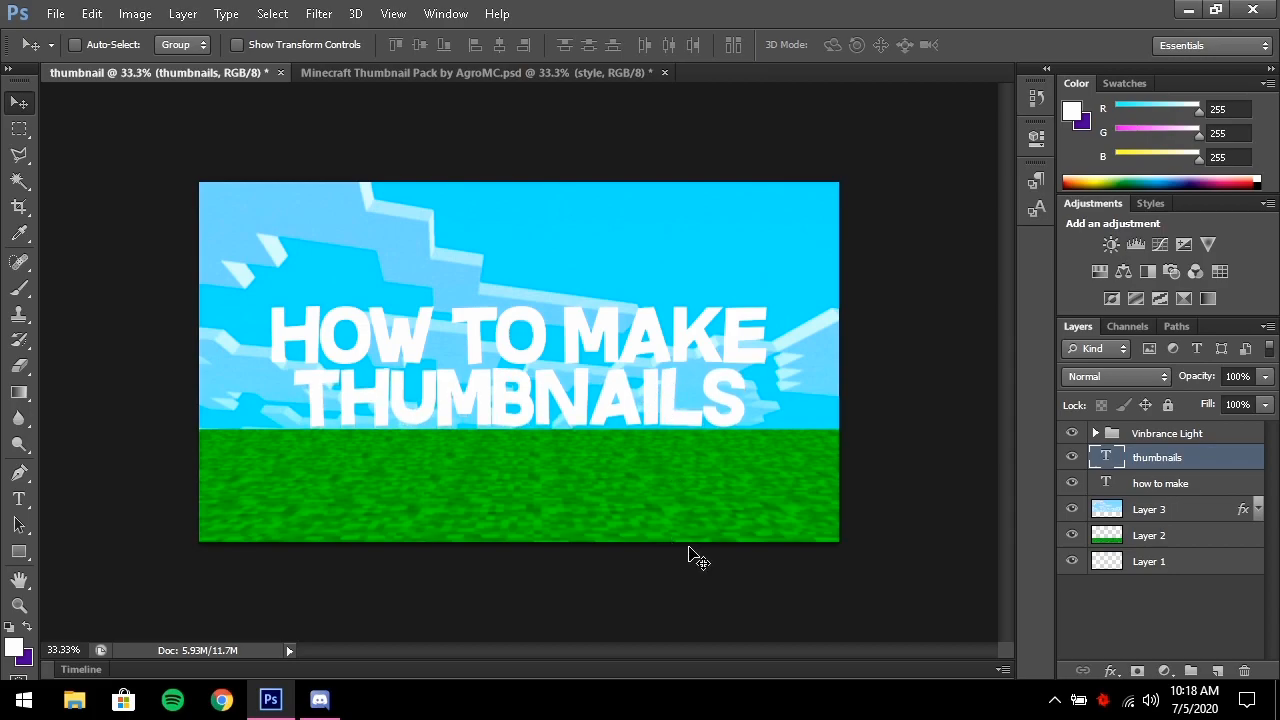
{"action": "key", "text": "ctrl+t"}
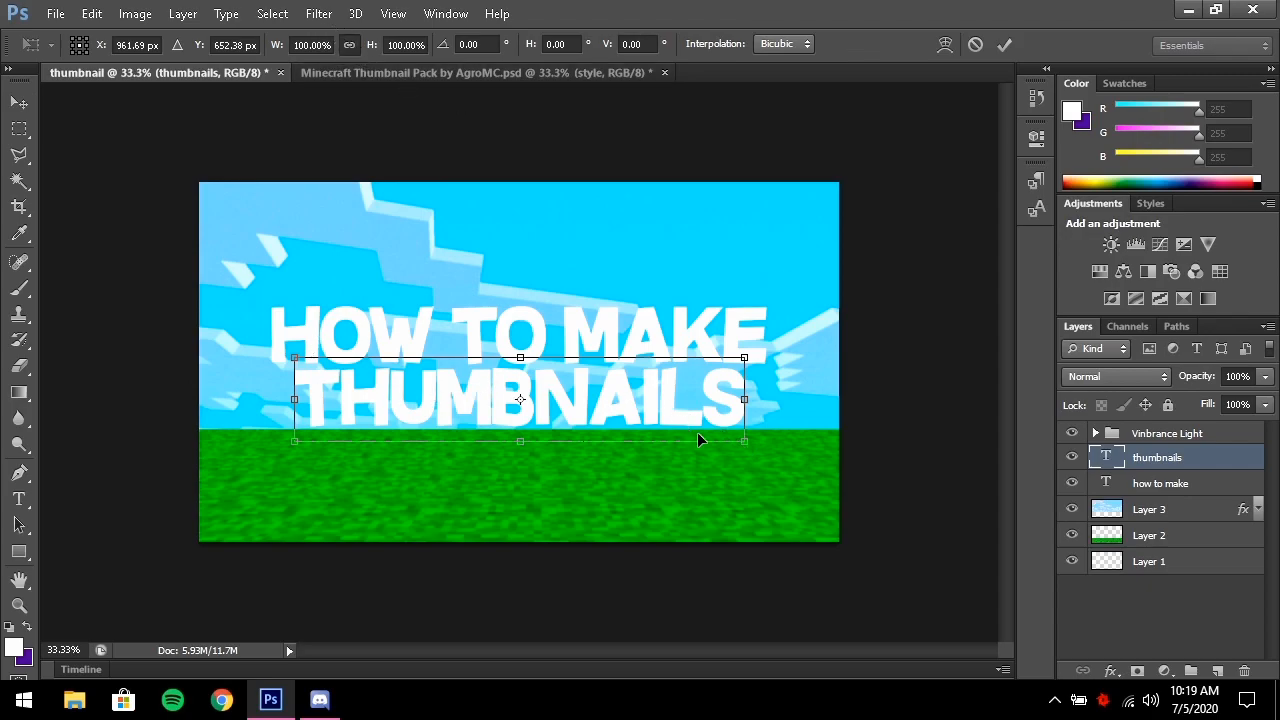
Scale THUMBNAILS to about 131.71%, recentre it and move it up toward HOW TO MAKE
{"action": "left_click_drag", "start_coordinate": [746, 446], "coordinate": [905, 525]}
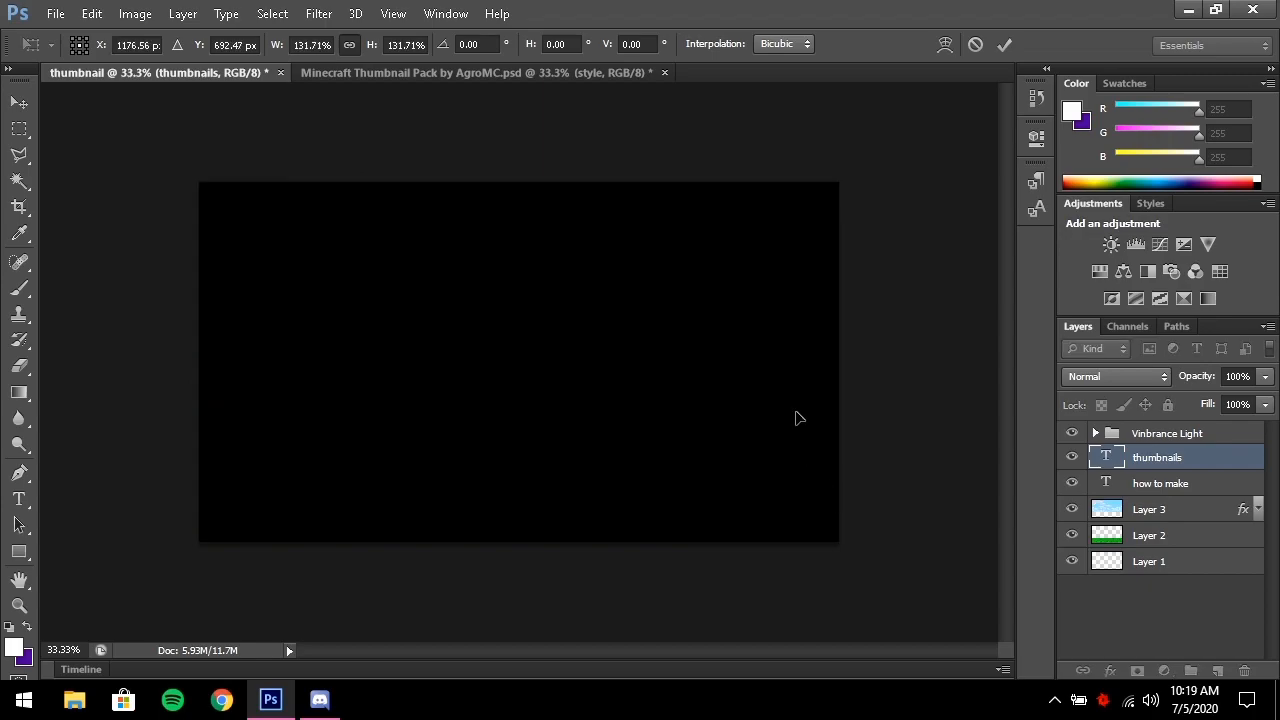
{"action": "left_click_drag", "start_coordinate": [719, 377], "coordinate": [661, 380]}
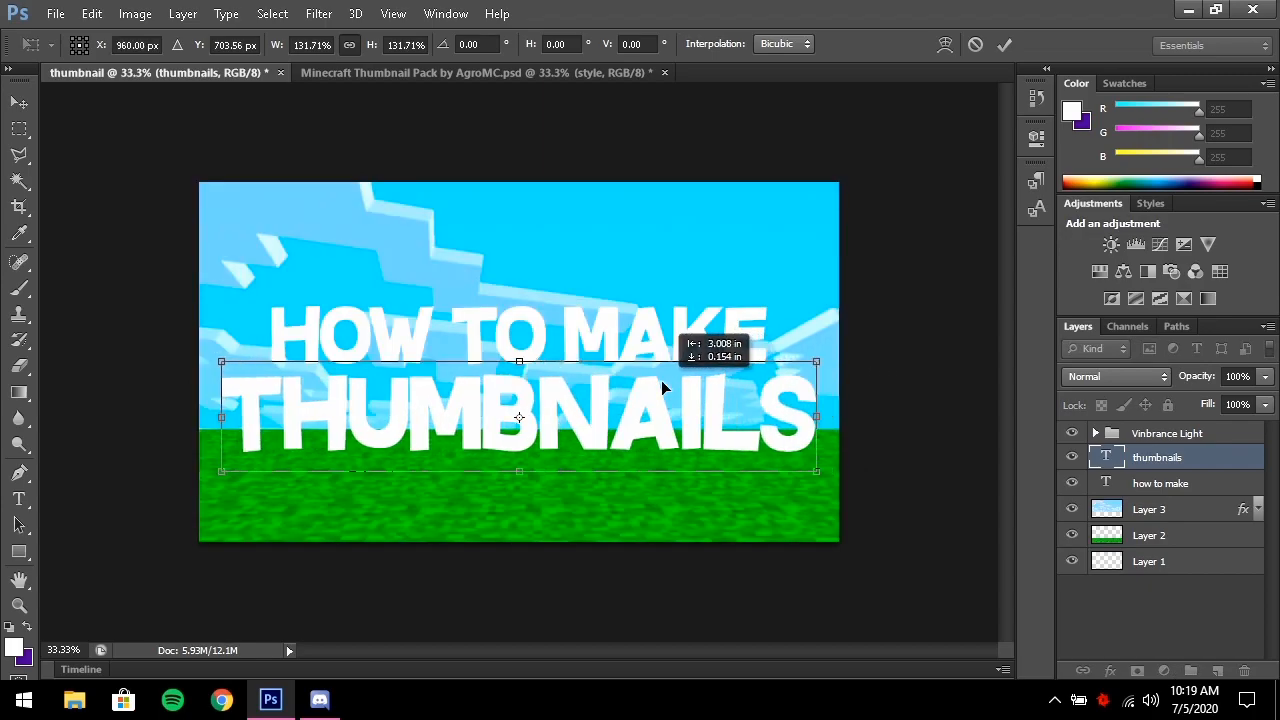
{"action": "left_click_drag", "start_coordinate": [519, 417], "coordinate": [519, 405]}
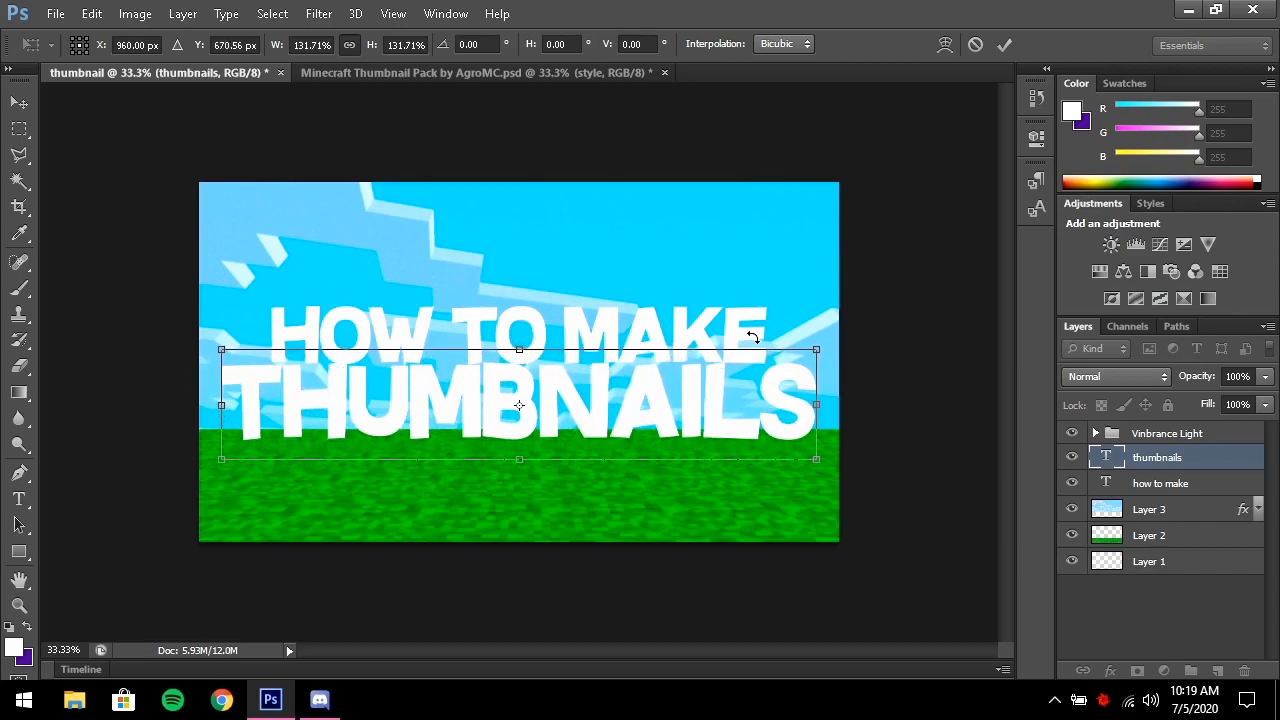
{"action": "key", "text": "Return"}
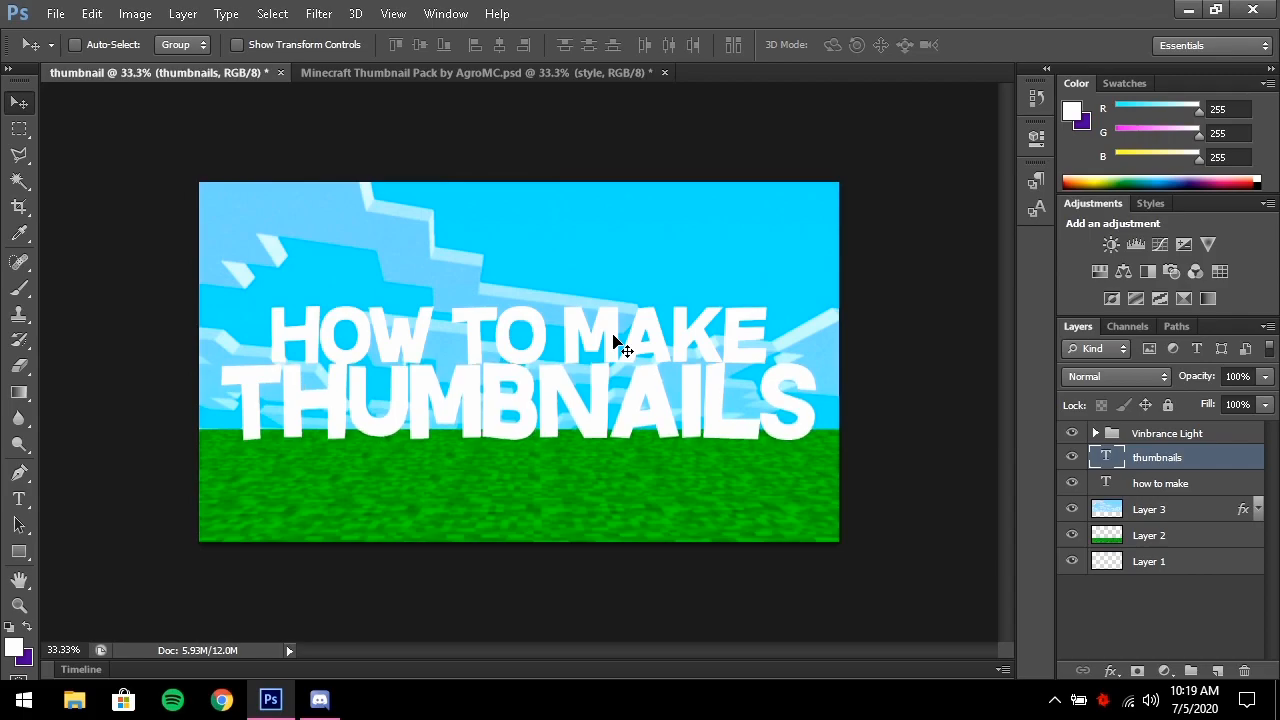
Rasterize the HOW TO MAKE and THUMBNAILS type layers, then reselect the how to make layer
{"action": "left_click", "coordinate": [1180, 490]}
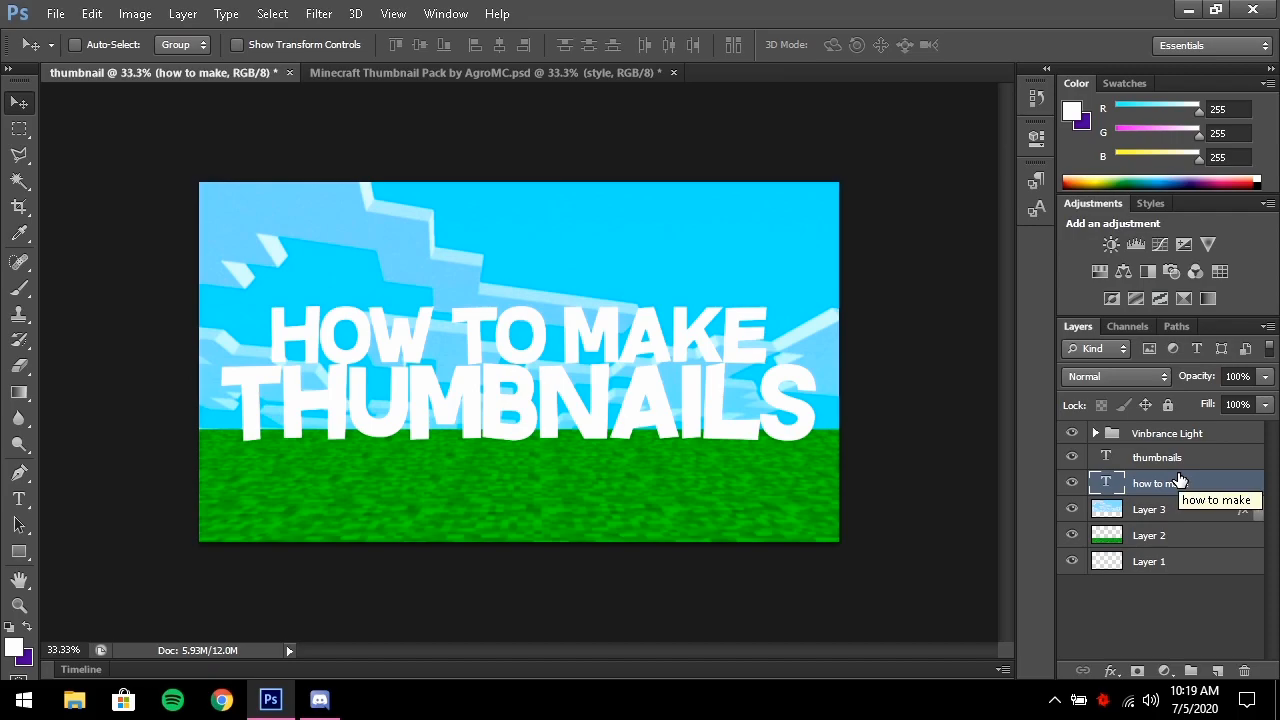
{"action": "left_click", "coordinate": [1168, 458], "text": "shift"}
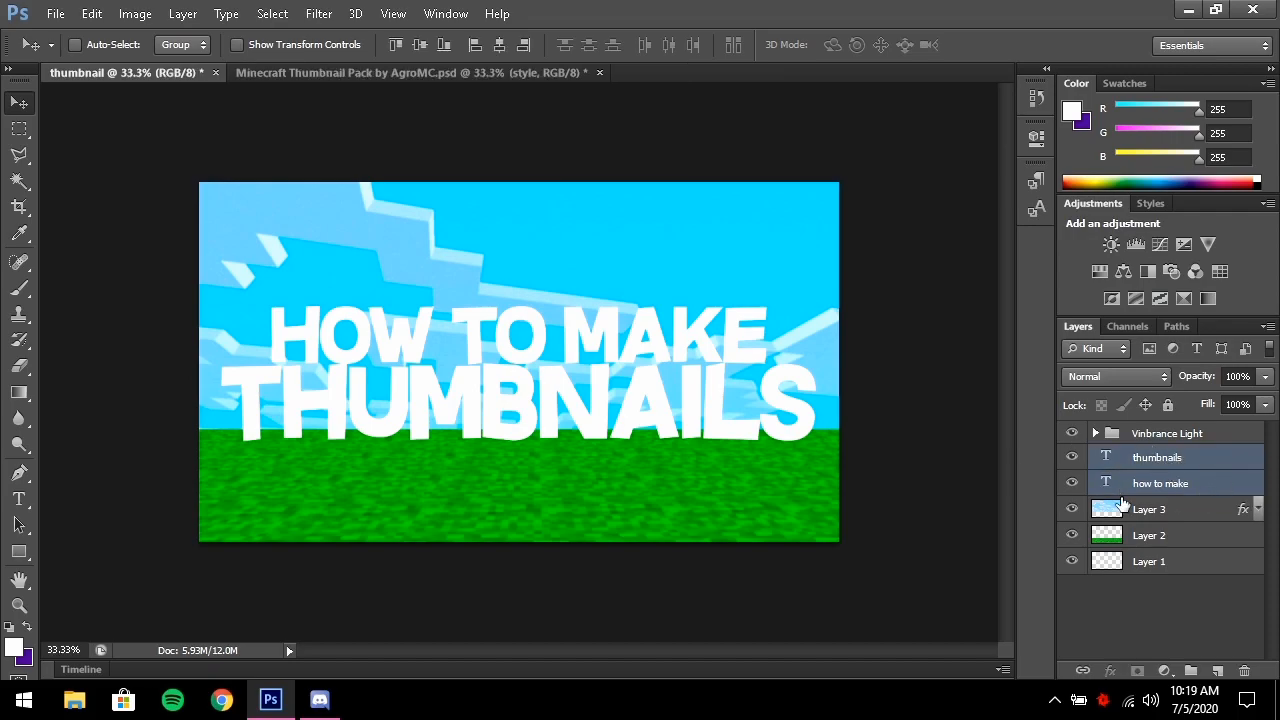
{"action": "right_click", "coordinate": [1164, 467]}
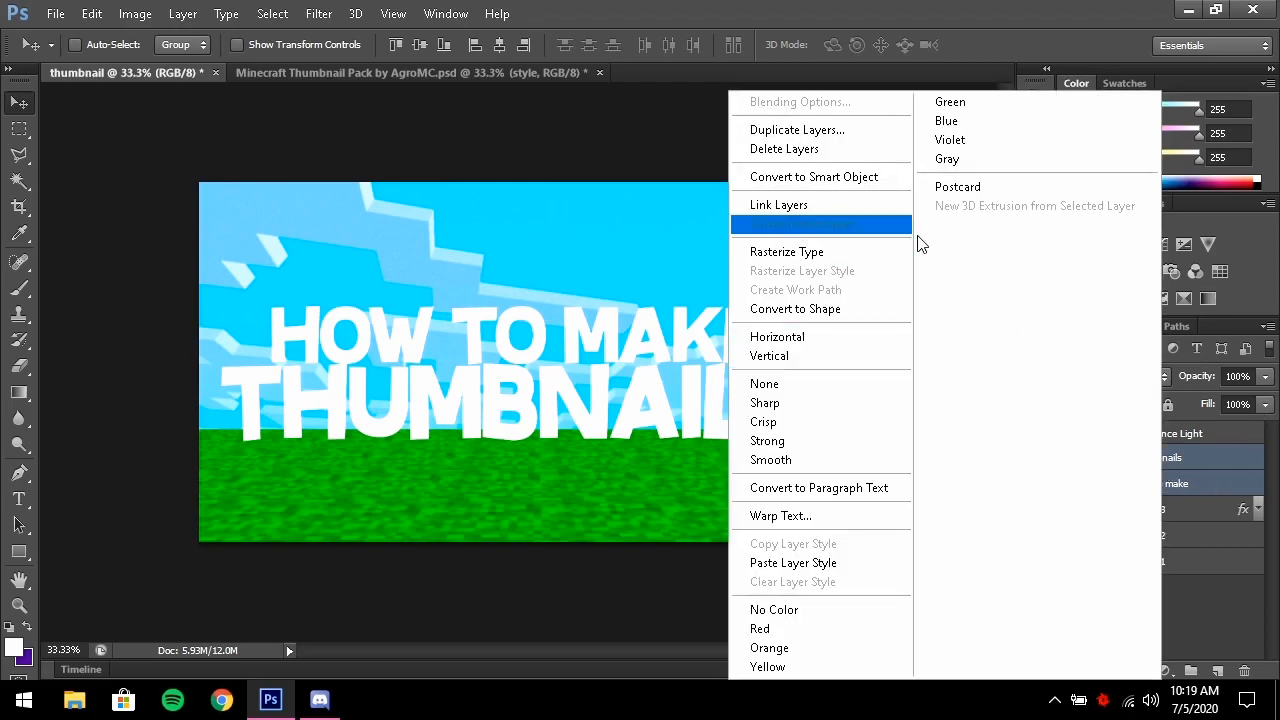
{"action": "left_click", "coordinate": [855, 257]}
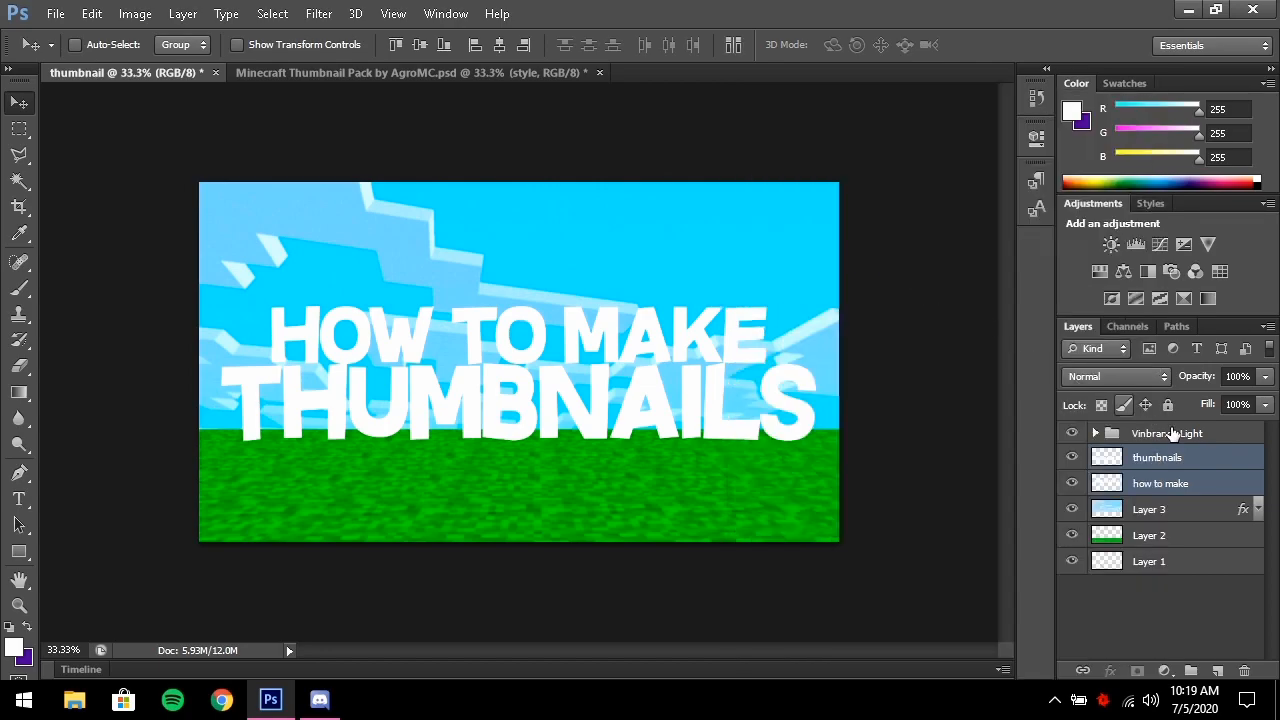
{"action": "left_click", "coordinate": [1204, 618]}
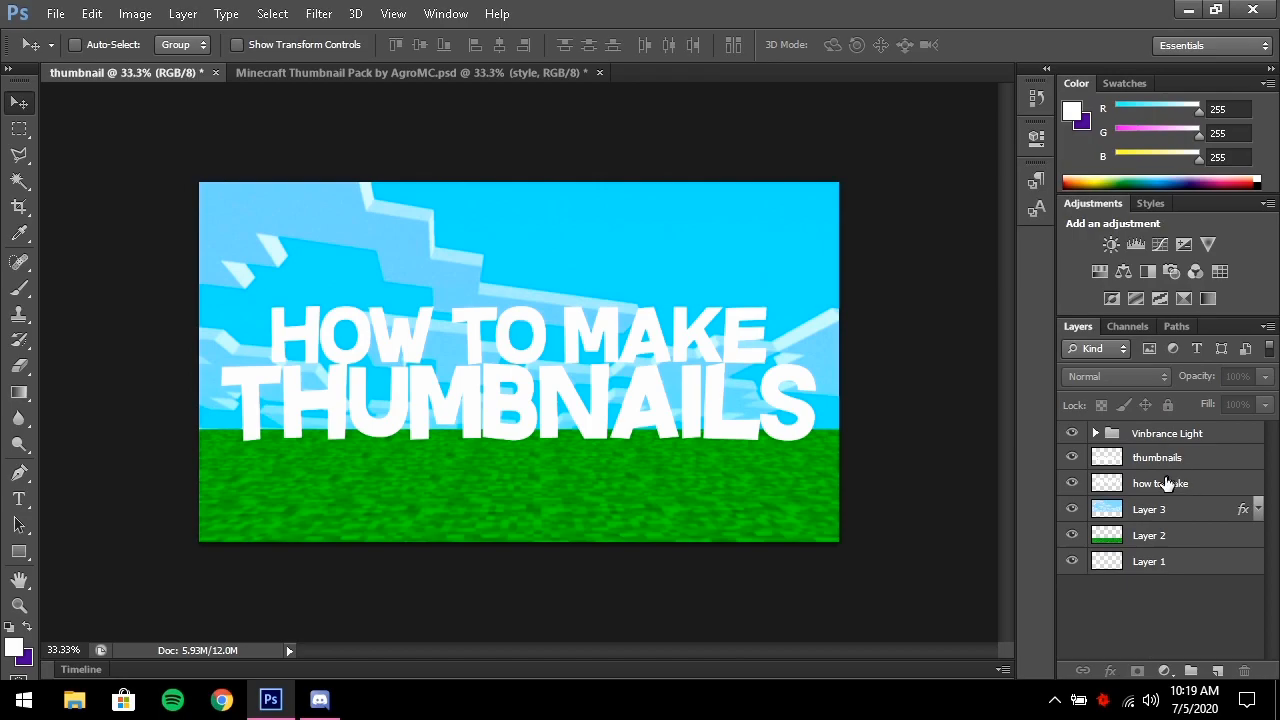
{"action": "left_click", "coordinate": [1166, 486]}
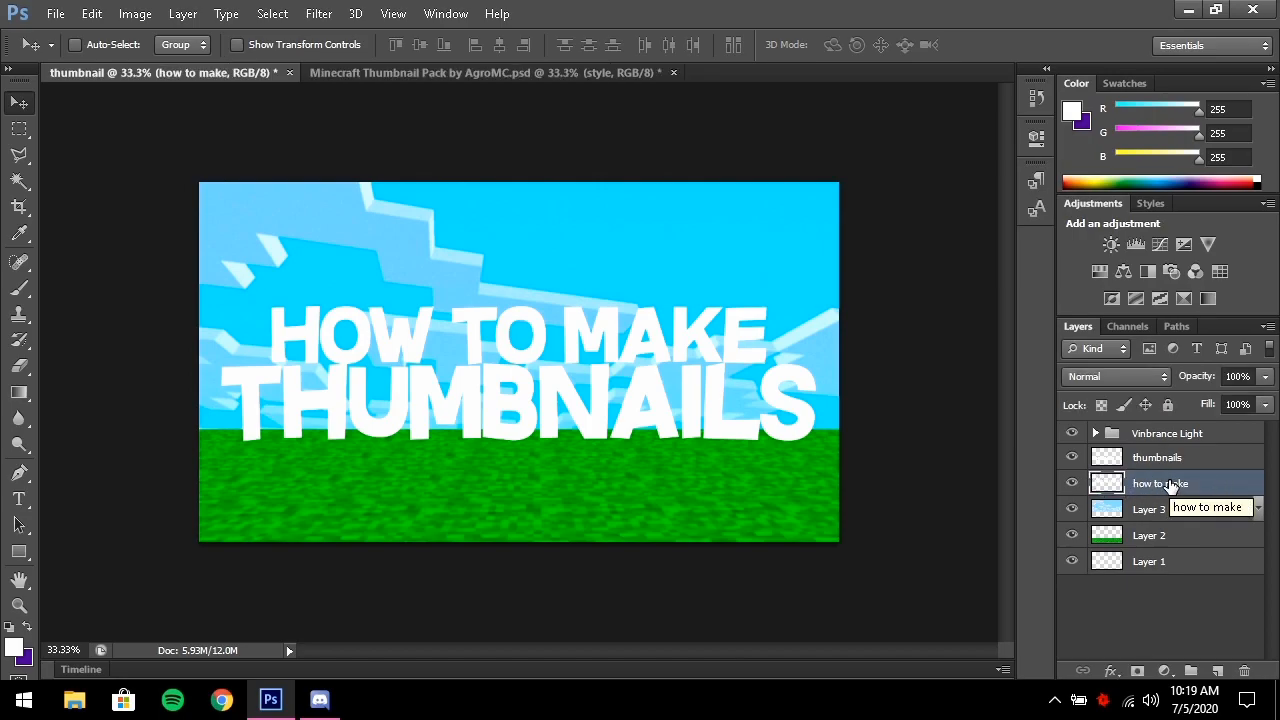
Paste the copied orange gradient layer style onto the HOW TO MAKE and THUMBNAILS layers
{"action": "right_click", "coordinate": [1169, 483]}
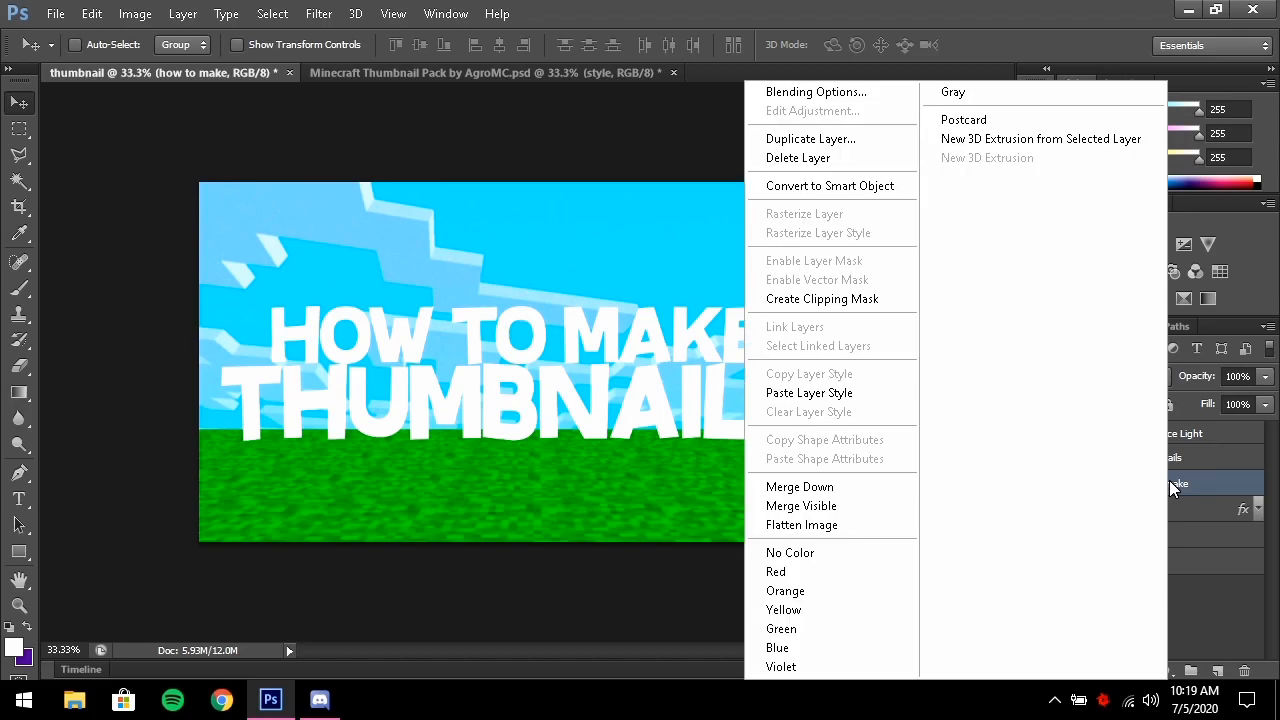
{"action": "left_click", "coordinate": [812, 393]}
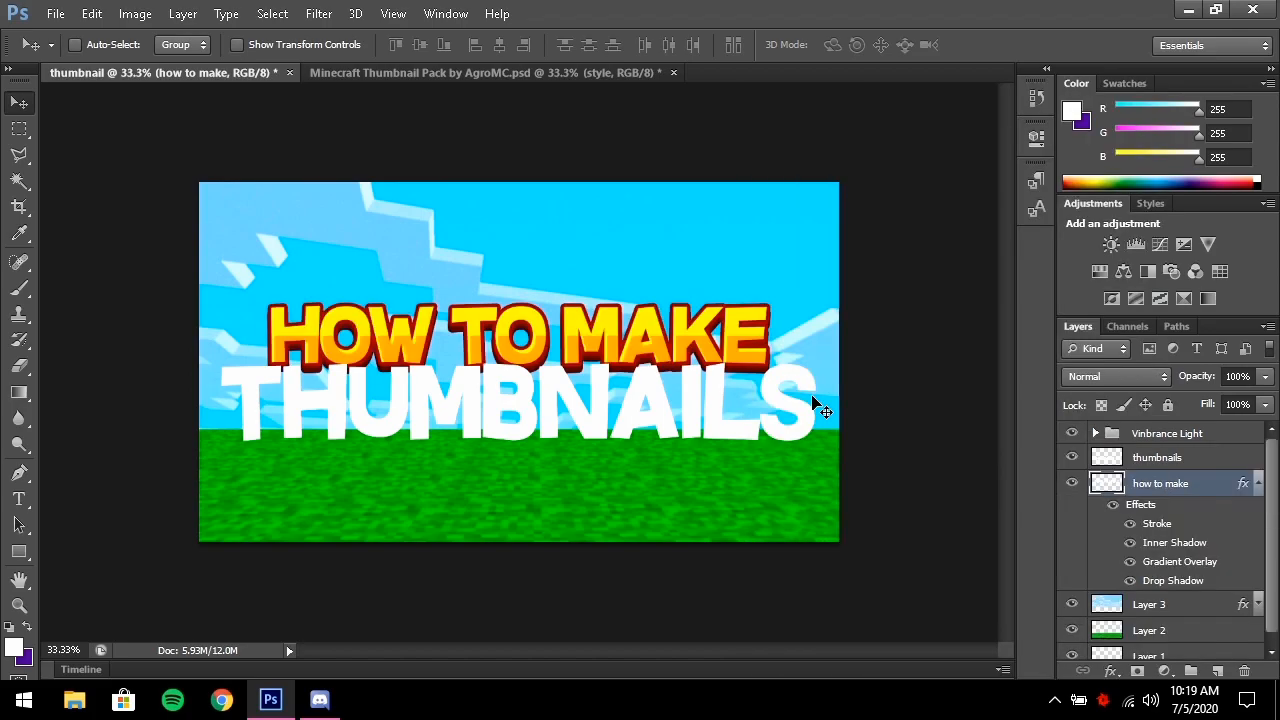
{"action": "left_click", "coordinate": [1257, 484]}
{"action": "left_click", "coordinate": [1187, 458]}
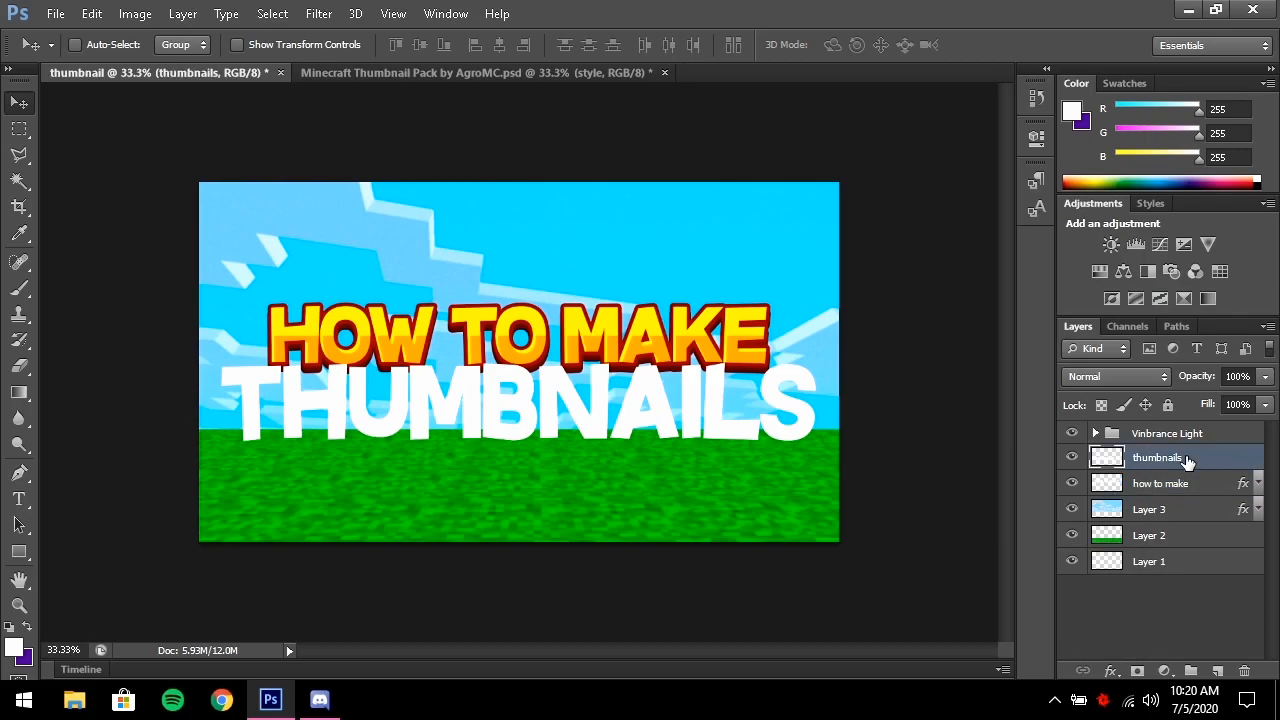
{"action": "right_click", "coordinate": [1187, 458]}
{"action": "left_click", "coordinate": [875, 392]}
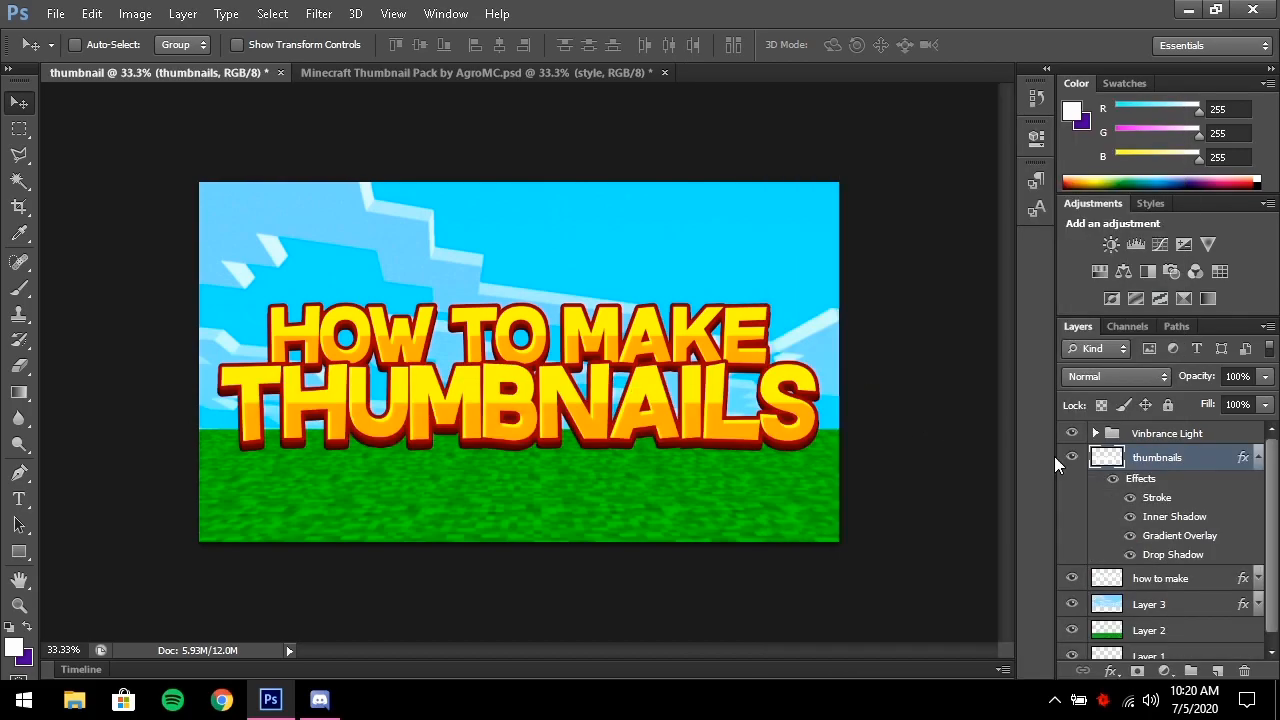
{"action": "left_click", "coordinate": [1259, 459]}
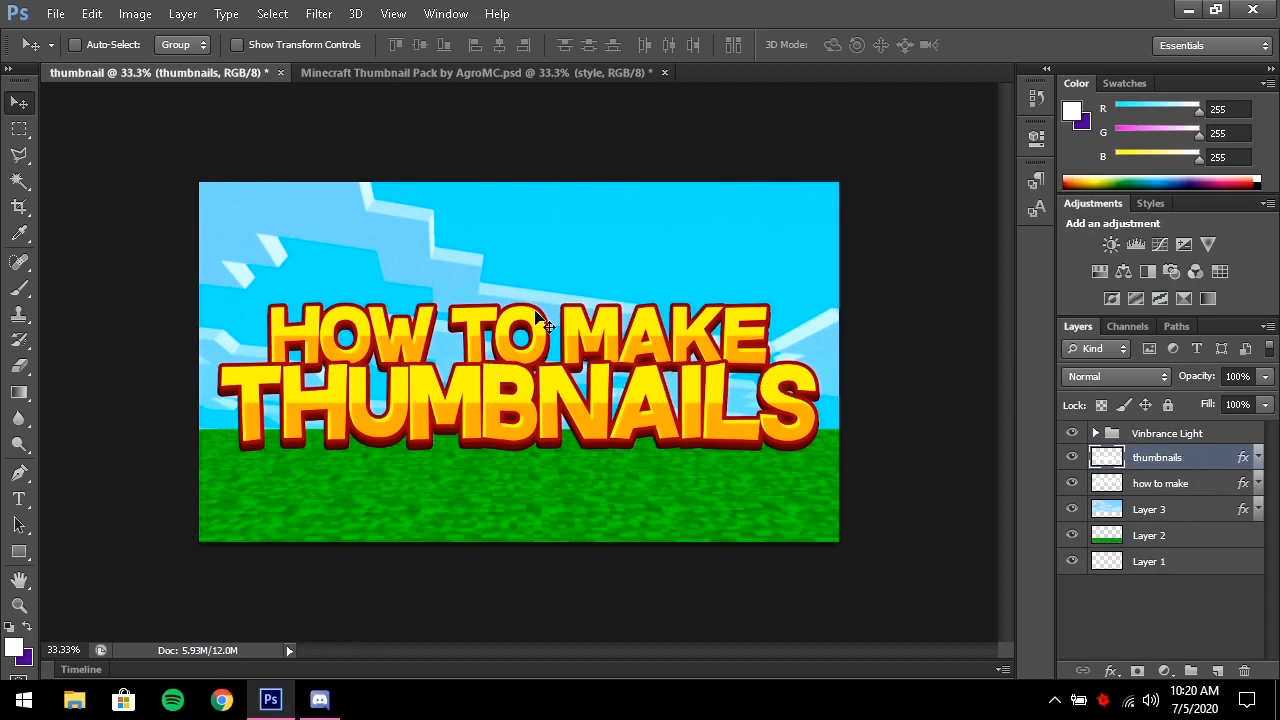
Nudge the HOW TO MAKE layer slightly upward
{"action": "left_click", "coordinate": [1180, 483]}
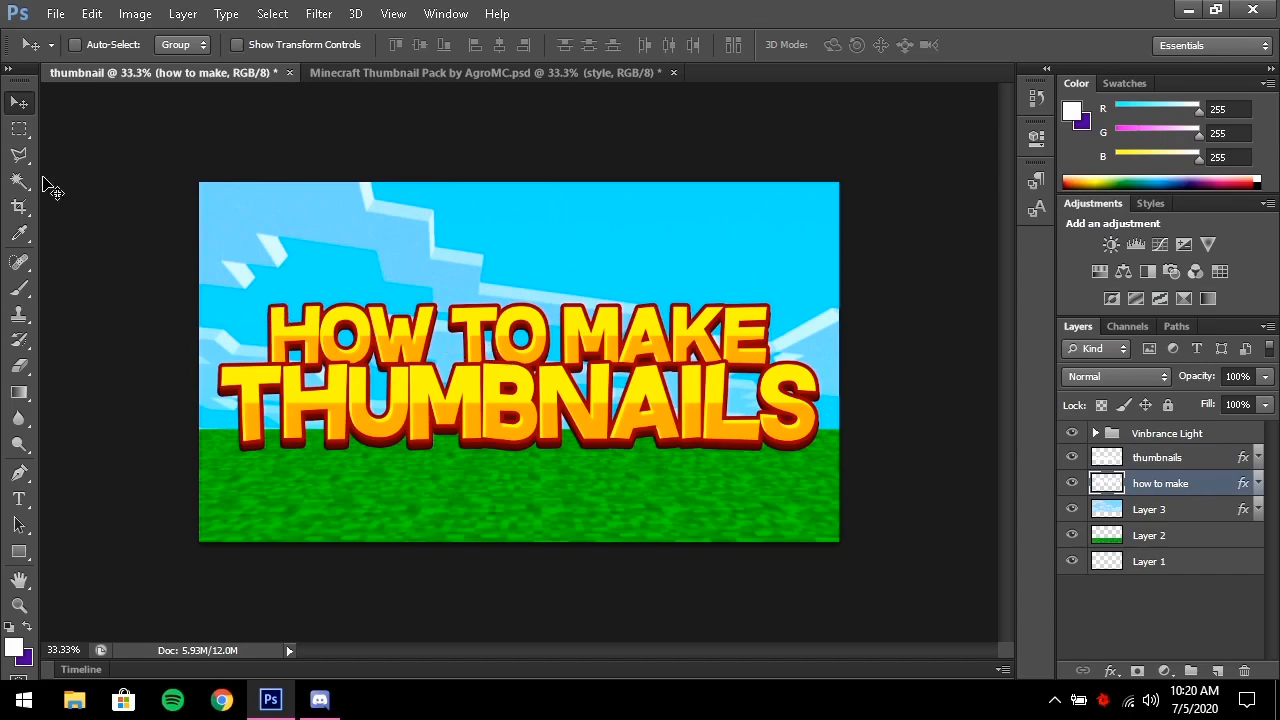
{"action": "key", "text": "Up"}
{"action": "key", "text": "Up"}
{"action": "key", "text": "Up"}
{"action": "key", "text": "Up"}
{"action": "key", "text": "Up"}
{"action": "key", "text": "Up"}
{"action": "key", "text": "Up"}
{"action": "key", "text": "Up"}
{"action": "key", "text": "Up"}
{"action": "key", "text": "Up"}
{"action": "key", "text": "Up"}
{"action": "key", "text": "Up"}
{"action": "key", "text": "Up"}
{"action": "key", "text": "Up"}
{"action": "key", "text": "Up"}
{"action": "key", "text": "Up"}
{"action": "key", "text": "Up"}
{"action": "key", "text": "Up"}
{"action": "key", "text": "Up"}
{"action": "key", "text": "Up"}
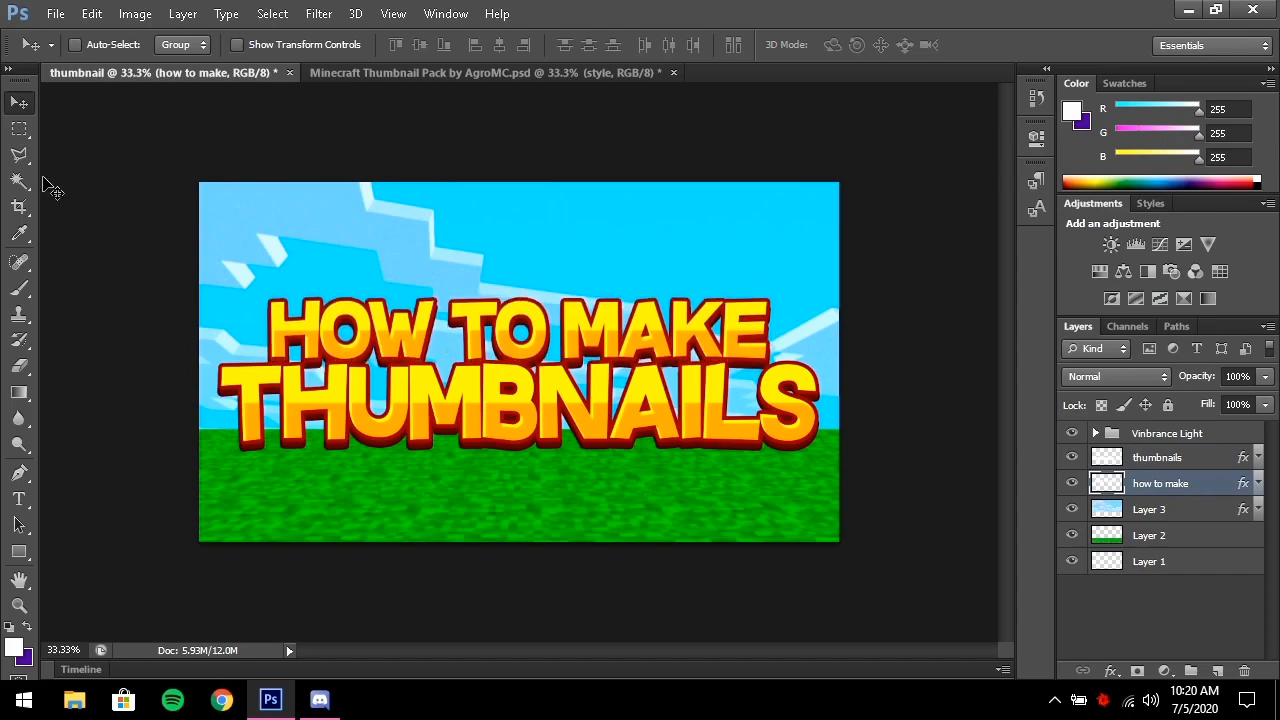
{"action": "key", "text": "Up"}
{"action": "key", "text": "Up"}
{"action": "key", "text": "Up"}
{"action": "key", "text": "Up"}
{"action": "key", "text": "Up"}
{"action": "key", "text": "Up"}
{"action": "key", "text": "Up"}
{"action": "key", "text": "Up"}
{"action": "key", "text": "Up"}
{"action": "key", "text": "Up"}
{"action": "key", "text": "Up"}
{"action": "key", "text": "Up"}
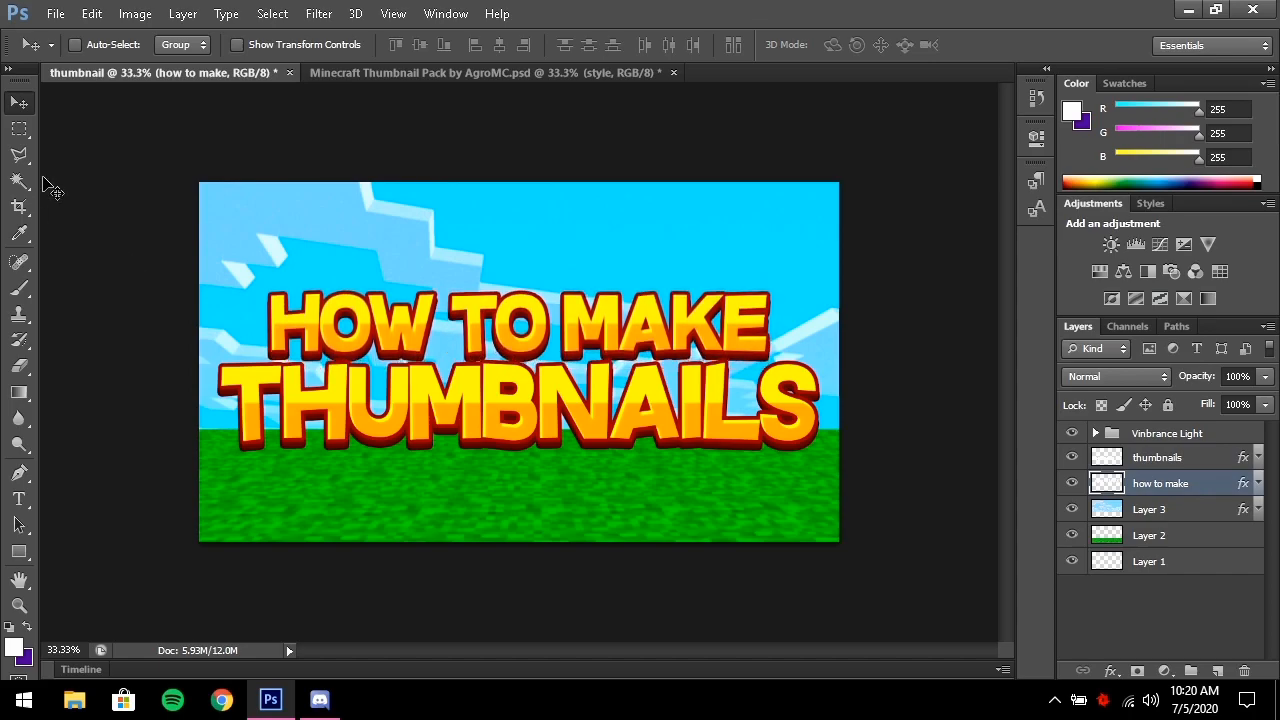
{"action": "key", "text": "Up"}
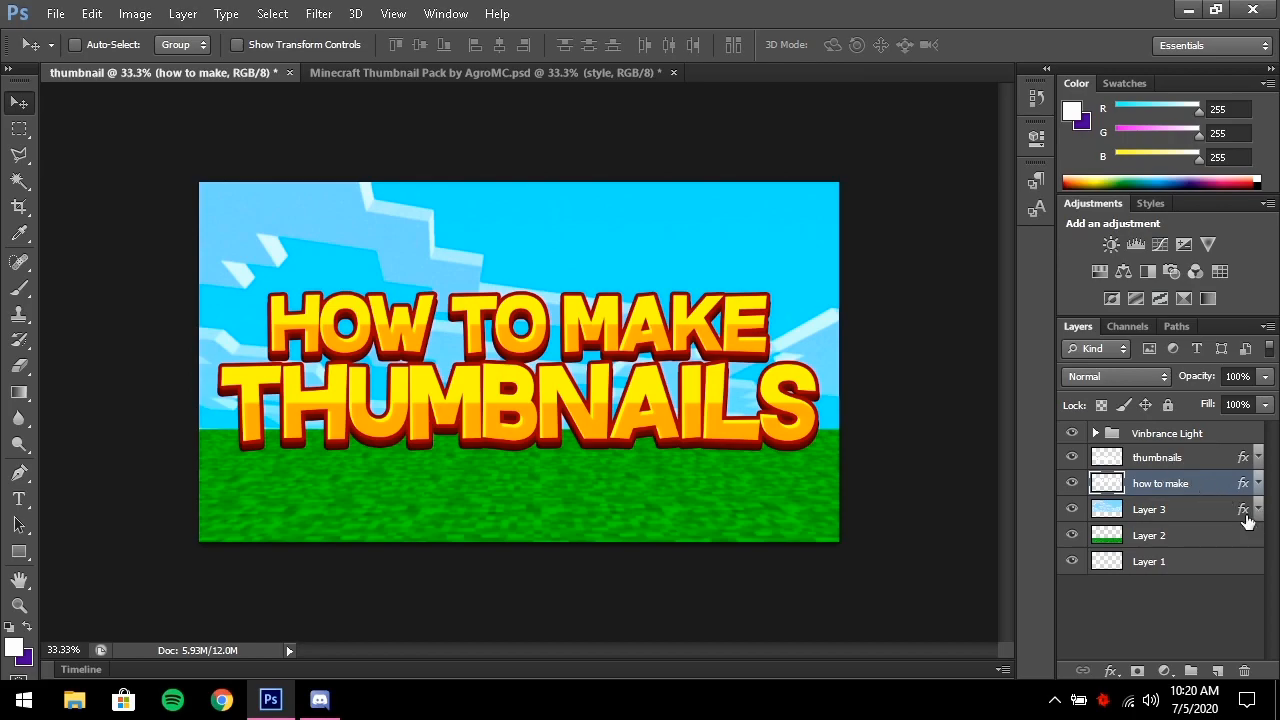
Merge the how to make and thumbnails layers into one layer
{"action": "left_click", "coordinate": [1191, 458], "text": "shift"}
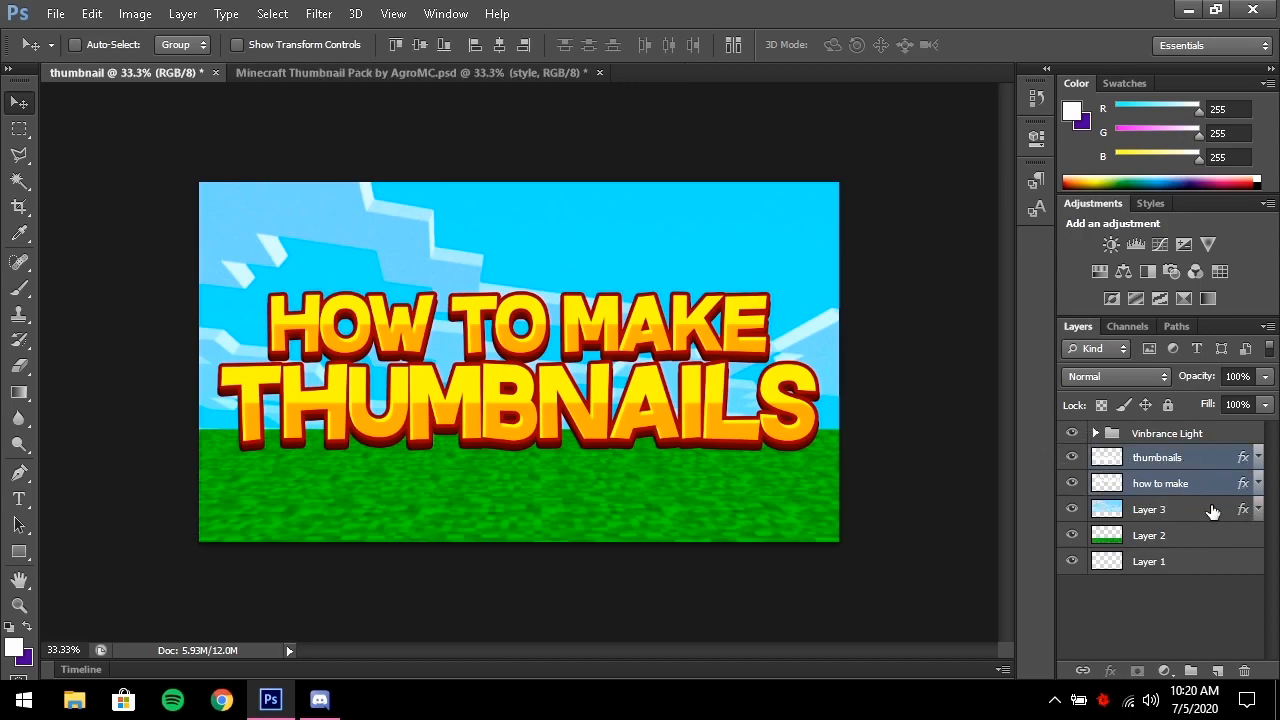
{"action": "right_click", "coordinate": [1163, 487]}
{"action": "left_click", "coordinate": [844, 491]}
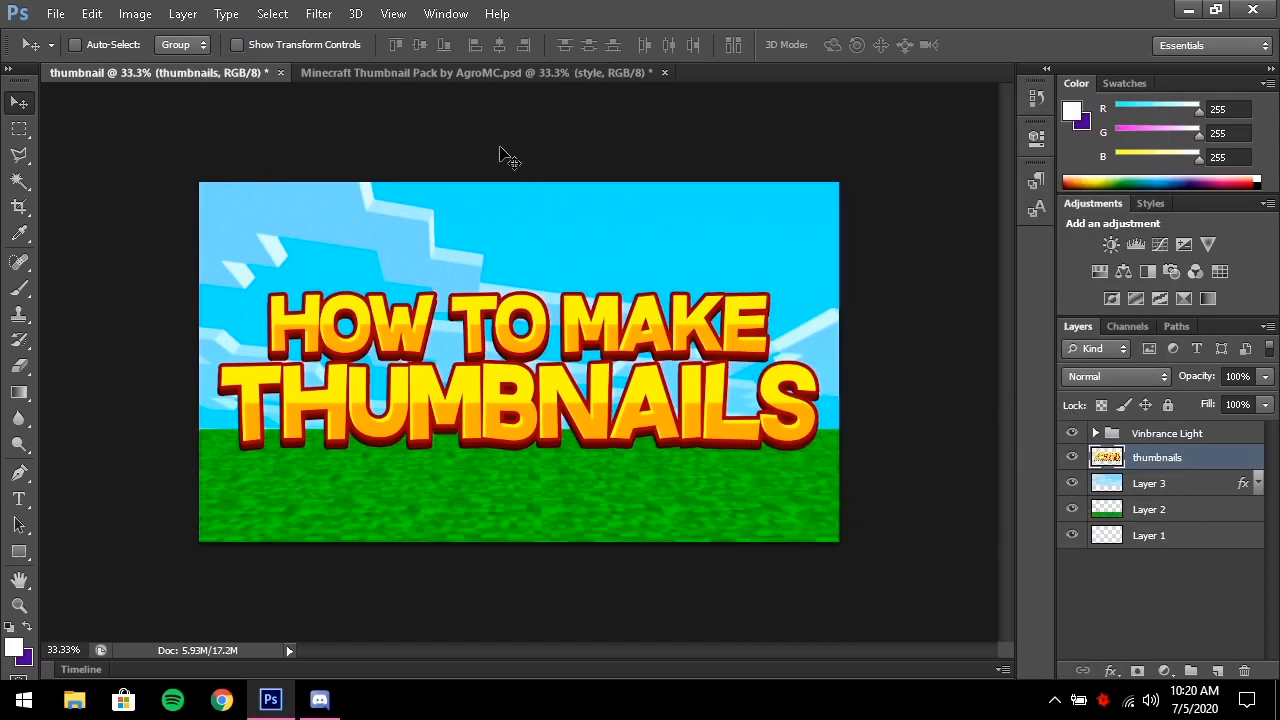
Copy the outline layer's style from the Minecraft Thumbnail Pack document
{"action": "left_click", "coordinate": [370, 73]}
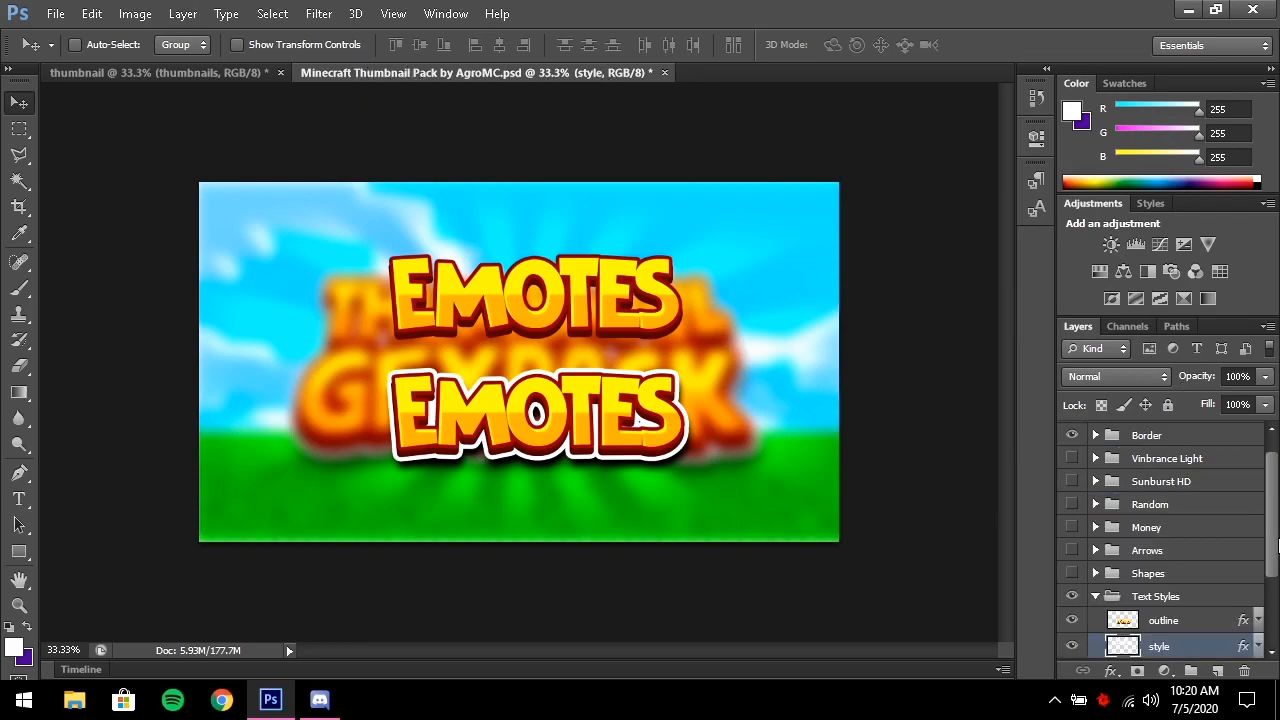
{"action": "scroll", "coordinate": [1270, 545], "scroll_direction": "down", "scroll_amount": 1}
{"action": "left_click", "coordinate": [1163, 598]}
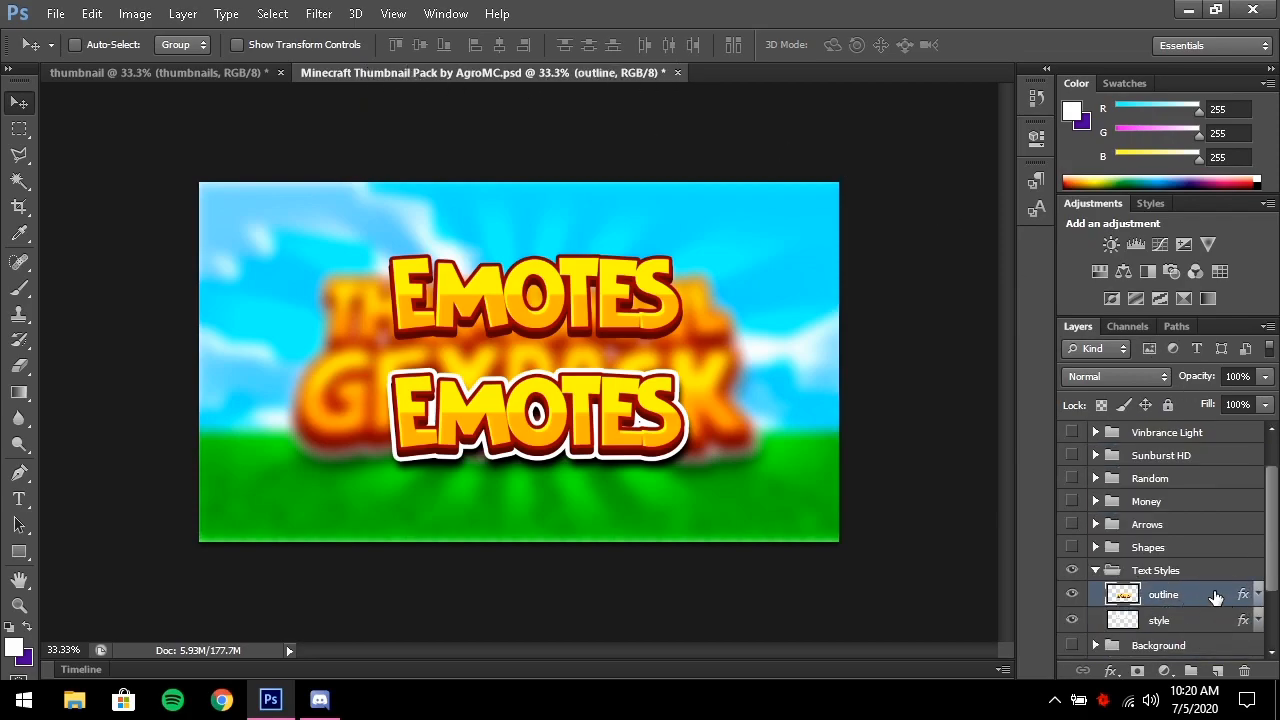
{"action": "right_click", "coordinate": [1196, 599]}
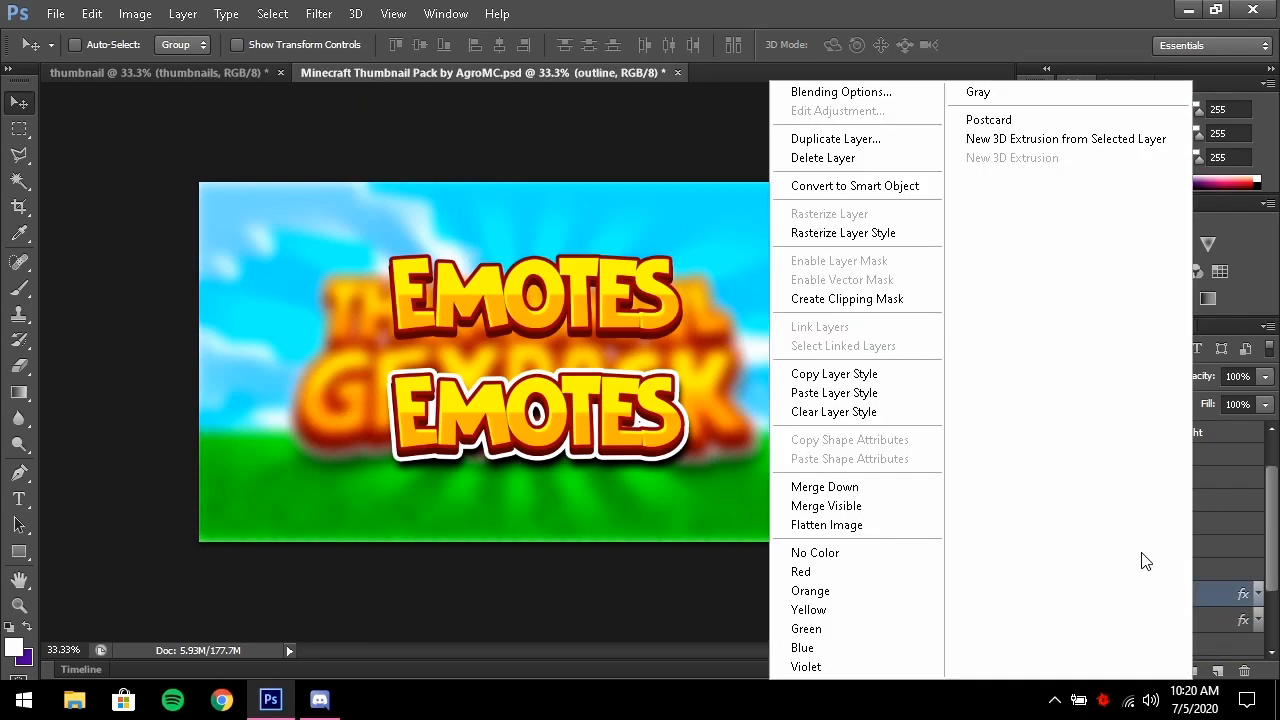
{"action": "left_click", "coordinate": [879, 374]}
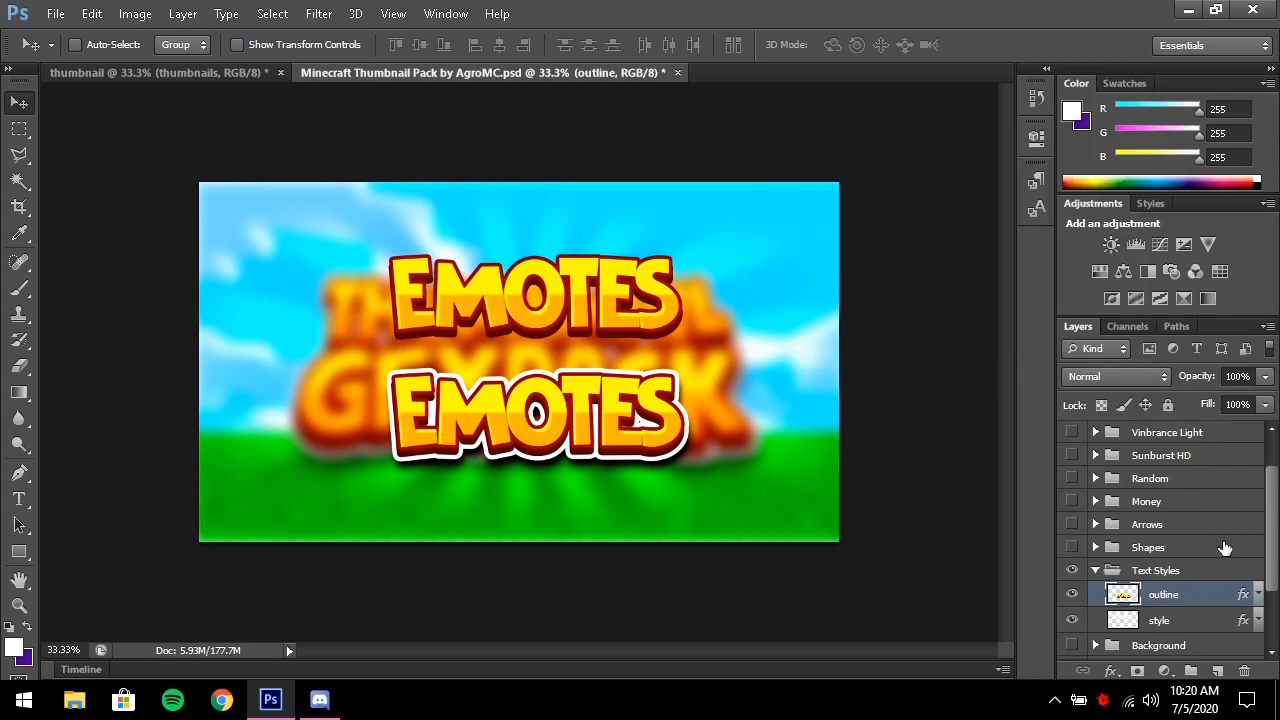
Paste the outline style onto the merged thumbnails layer in the thumbnail document
{"action": "left_click", "coordinate": [174, 76]}
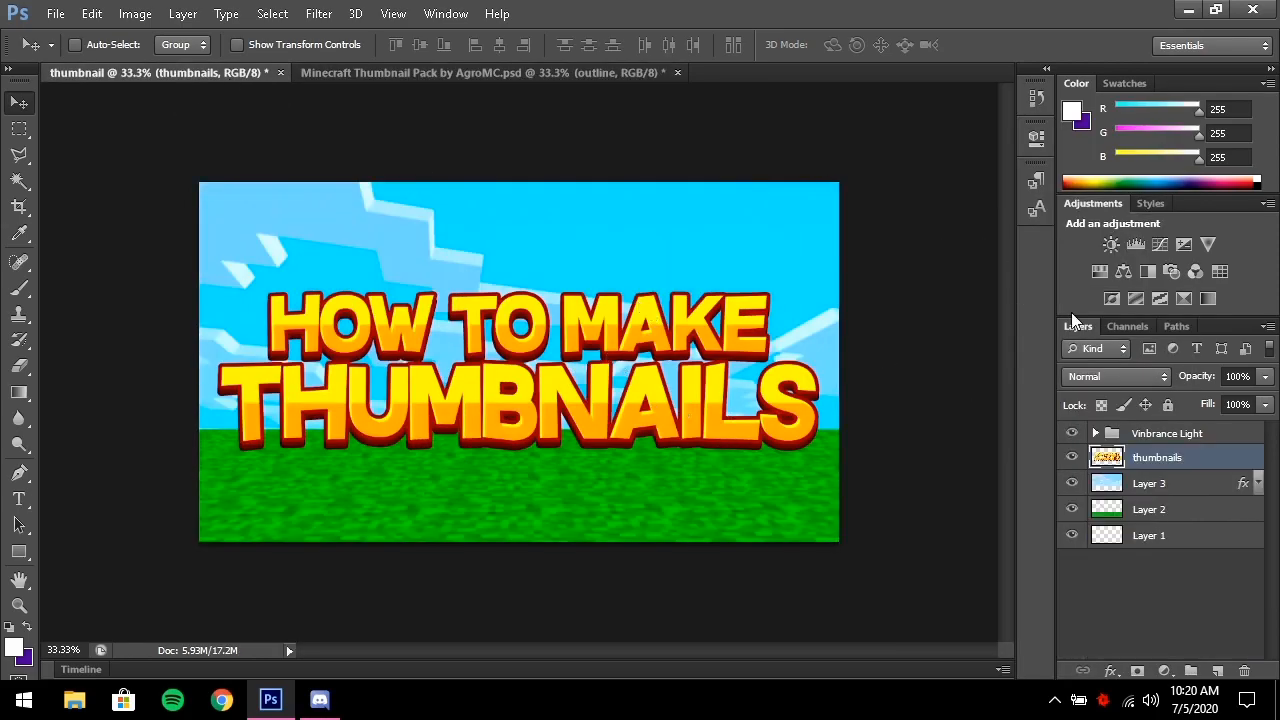
{"action": "right_click", "coordinate": [1193, 460]}
{"action": "left_click", "coordinate": [897, 398]}
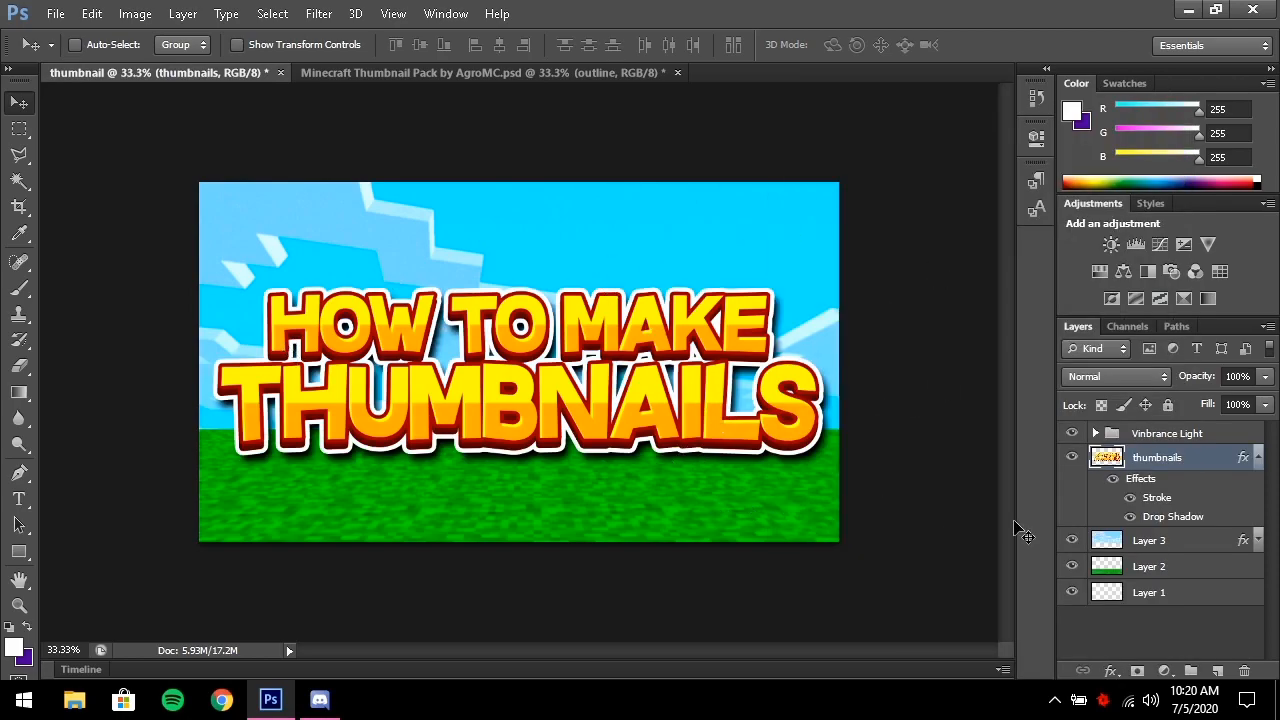
{"action": "left_click", "coordinate": [1259, 457]}
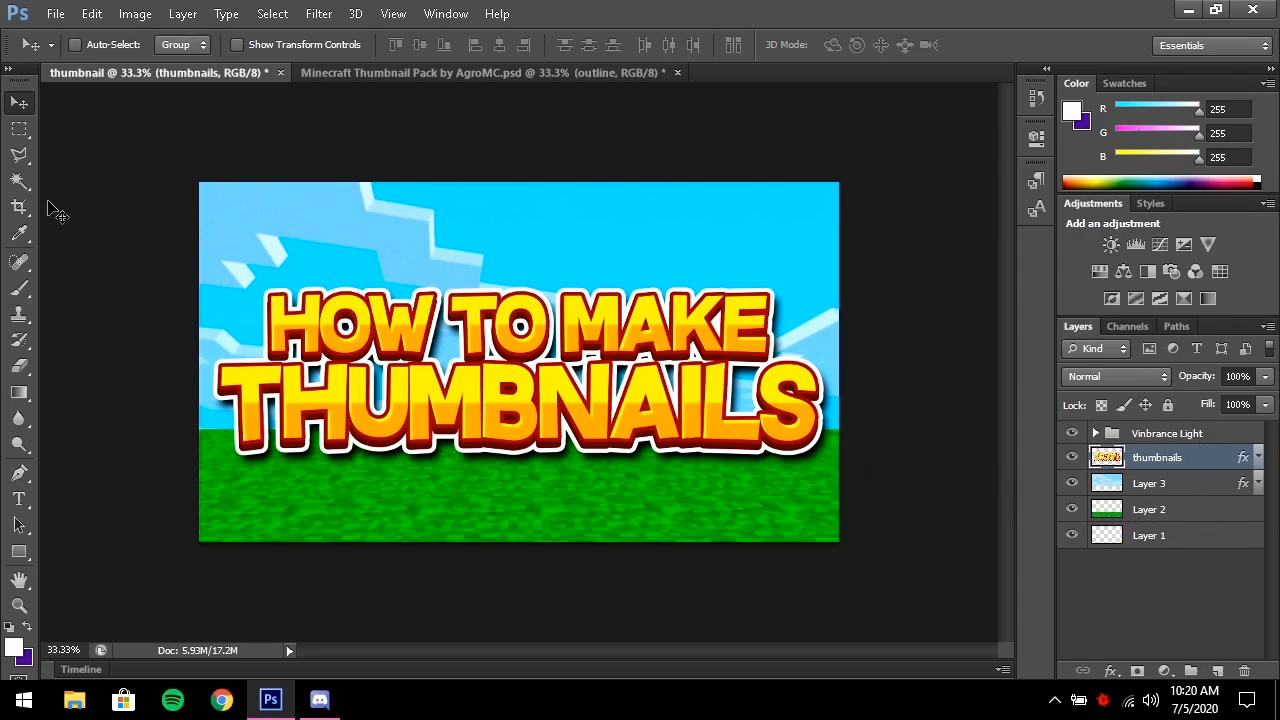
In the pack, hide the EMOTES styles and make the Sunburst HD rays visible
{"action": "left_click", "coordinate": [408, 72]}
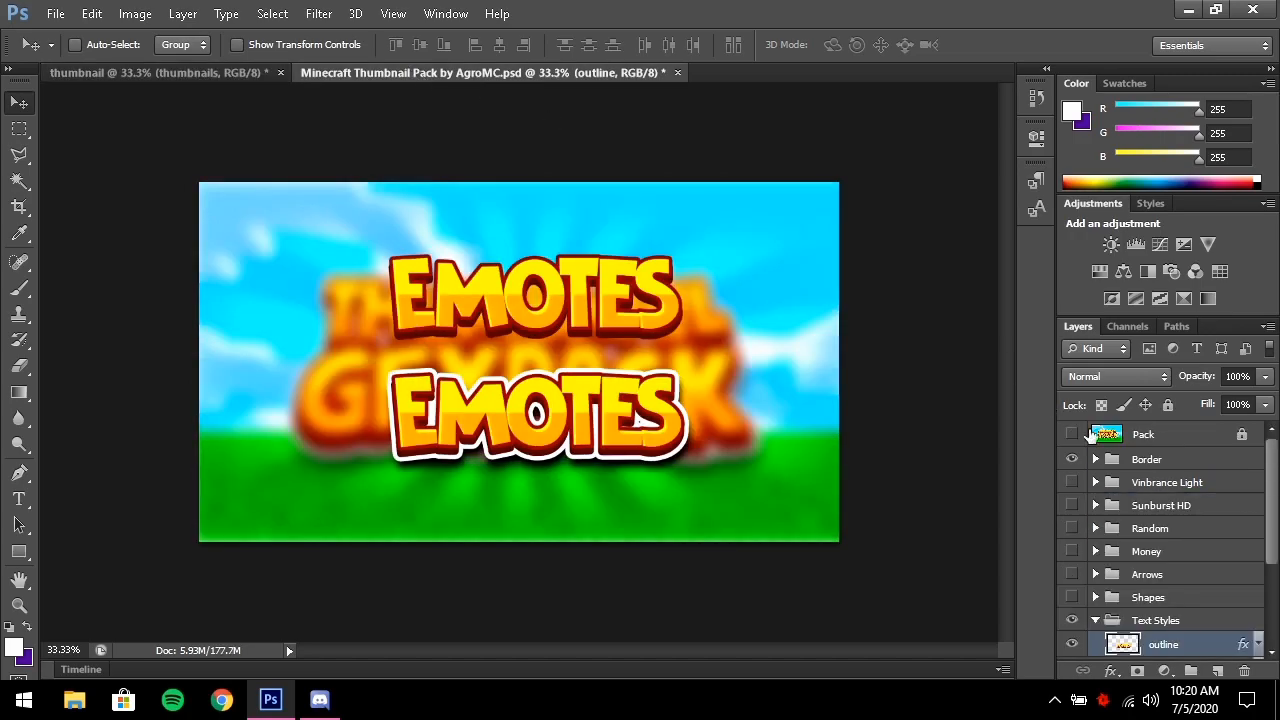
{"action": "left_click", "coordinate": [1096, 483]}
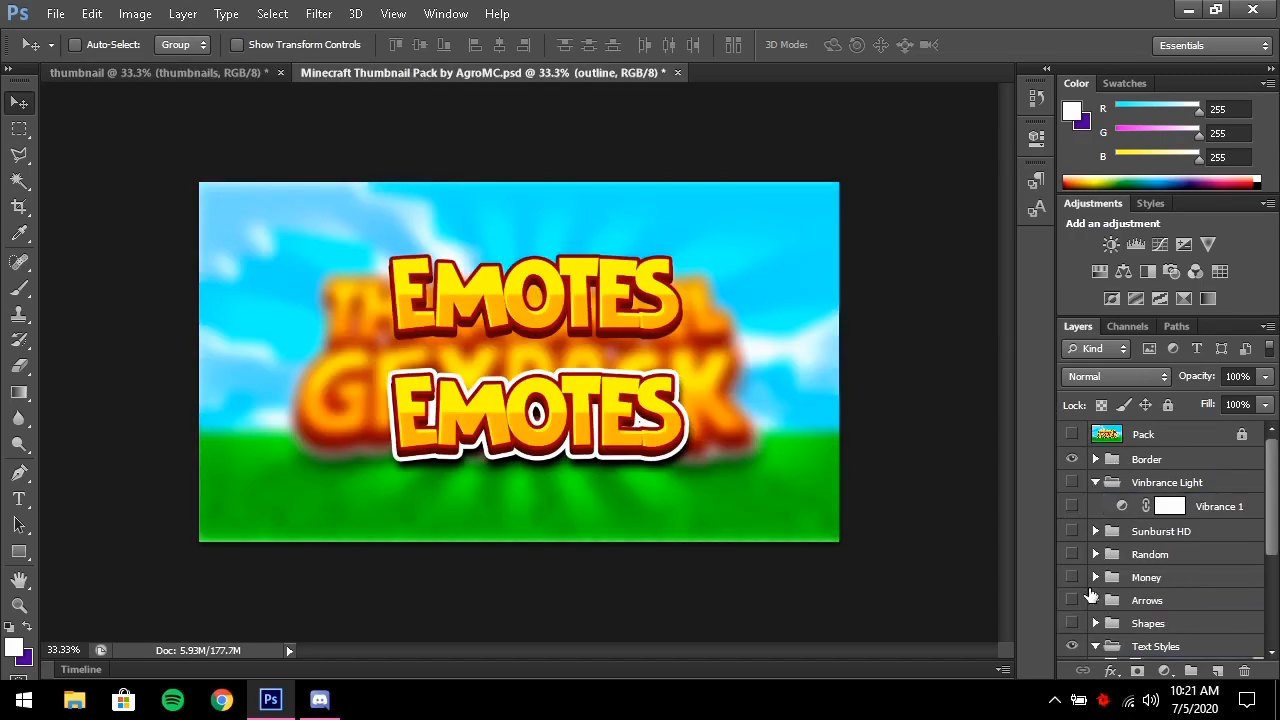
{"action": "scroll", "coordinate": [1090, 596], "scroll_direction": "down", "scroll_amount": 1}
{"action": "left_click", "coordinate": [1072, 621]}
{"action": "scroll", "coordinate": [1165, 569], "scroll_direction": "up", "scroll_amount": 1}
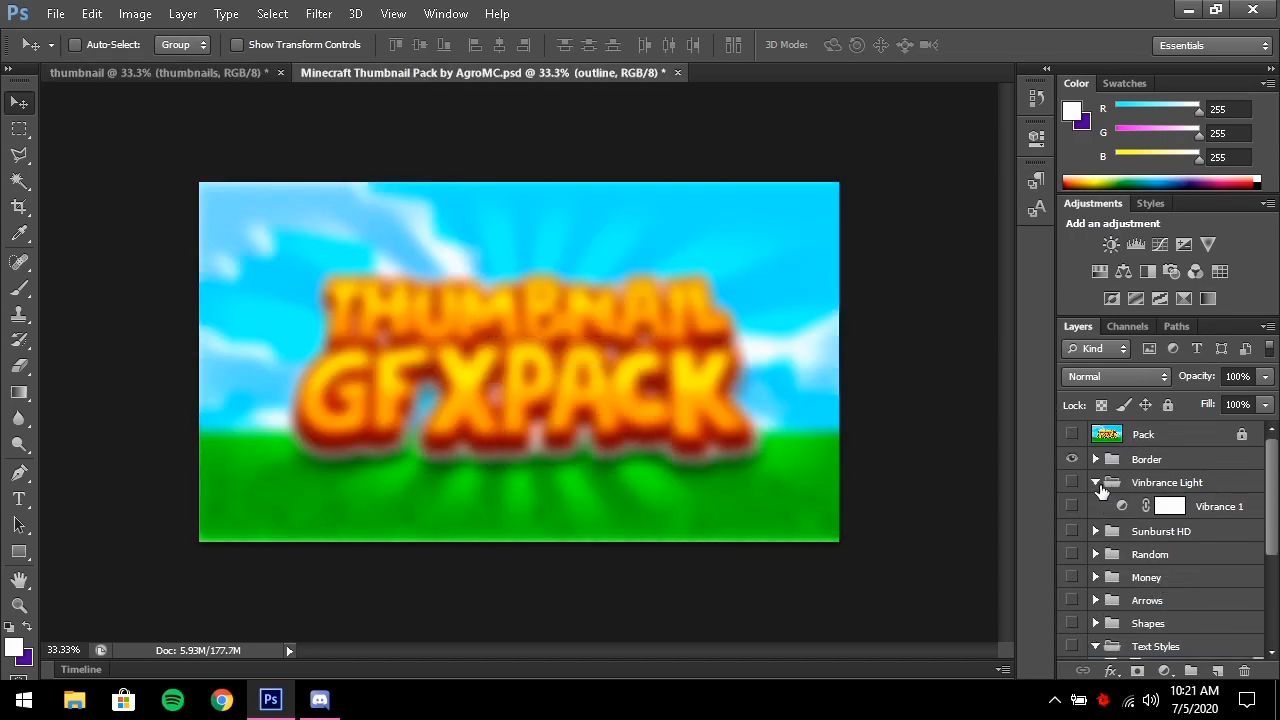
{"action": "left_click", "coordinate": [1096, 483]}
{"action": "left_click", "coordinate": [1072, 505]}
{"action": "left_click", "coordinate": [1096, 505]}
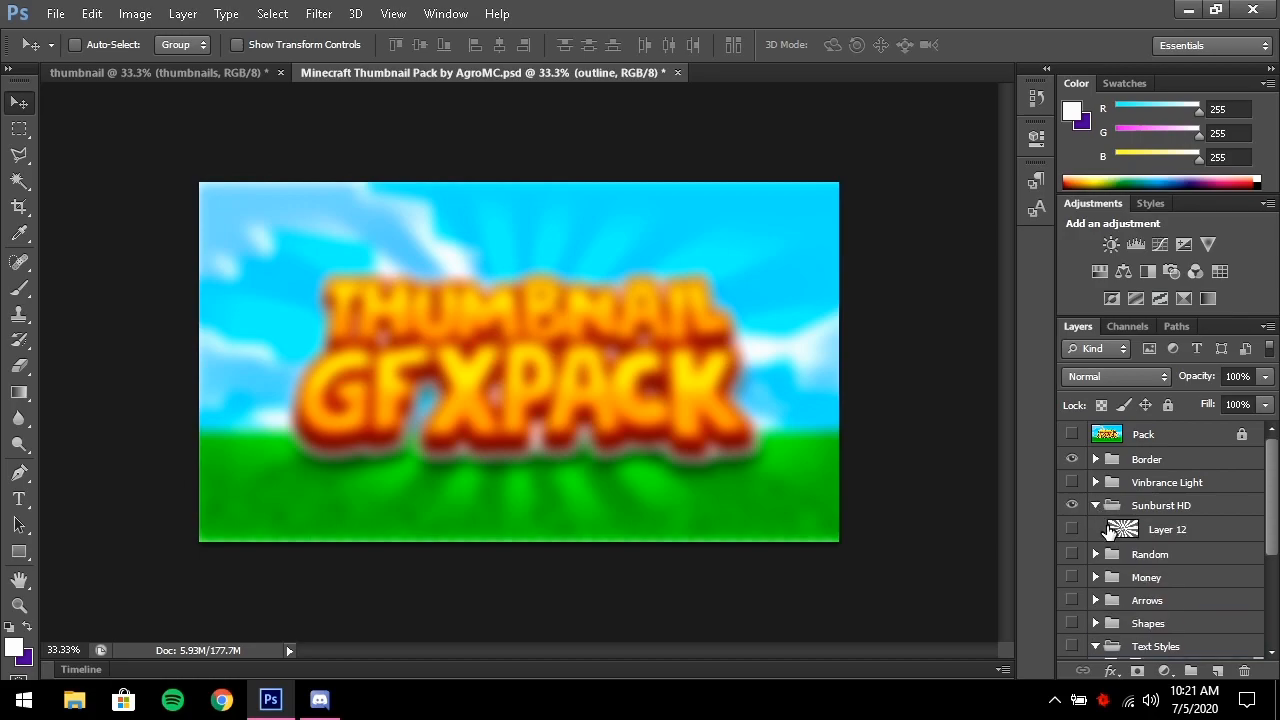
{"action": "left_click", "coordinate": [1072, 529]}
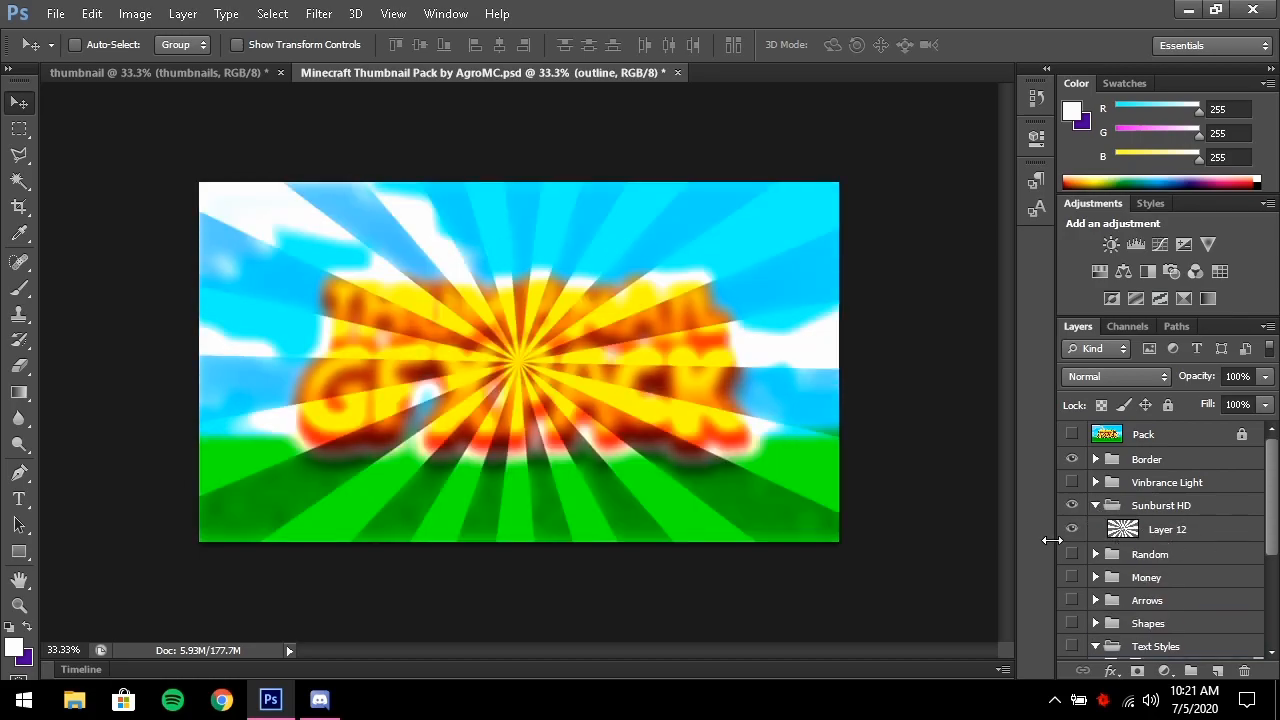
Duplicate the sunburst rays layer into the thumbnail document
{"action": "left_click", "coordinate": [1201, 533]}
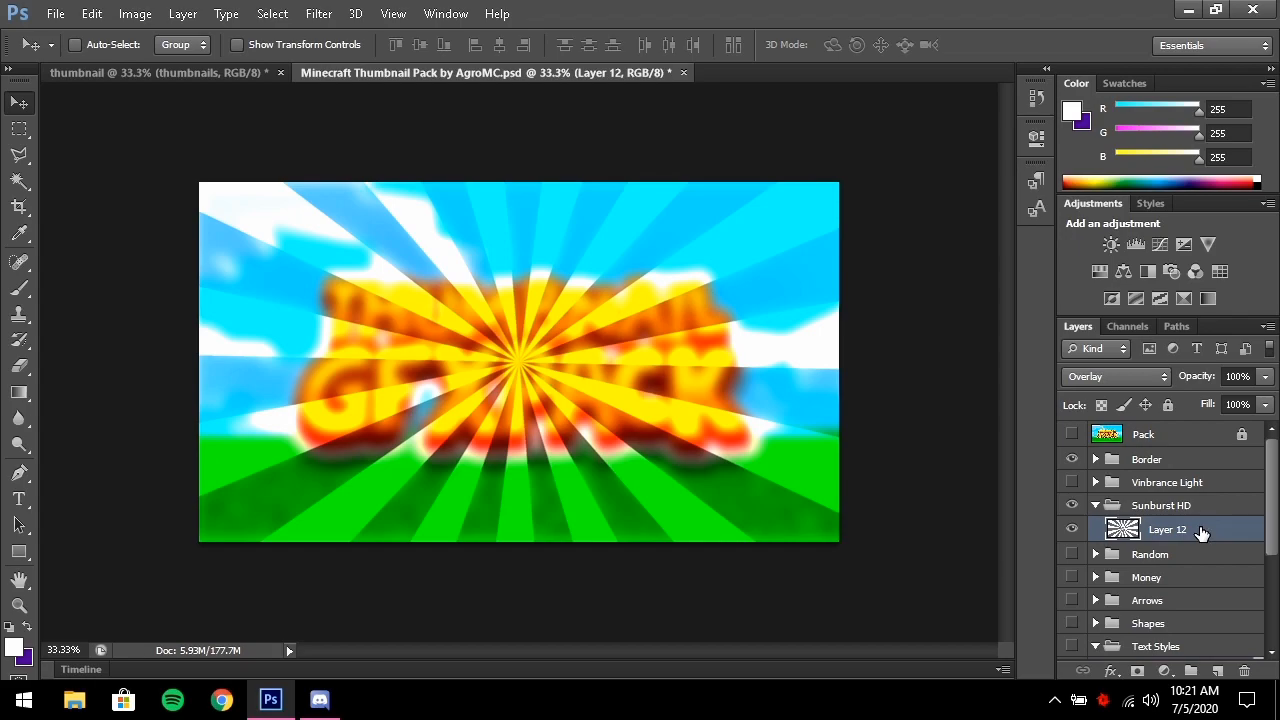
{"action": "right_click", "coordinate": [1201, 533]}
{"action": "left_click", "coordinate": [904, 145]}
{"action": "left_click", "coordinate": [600, 284]}
{"action": "left_click", "coordinate": [590, 304]}
{"action": "left_click", "coordinate": [813, 208]}
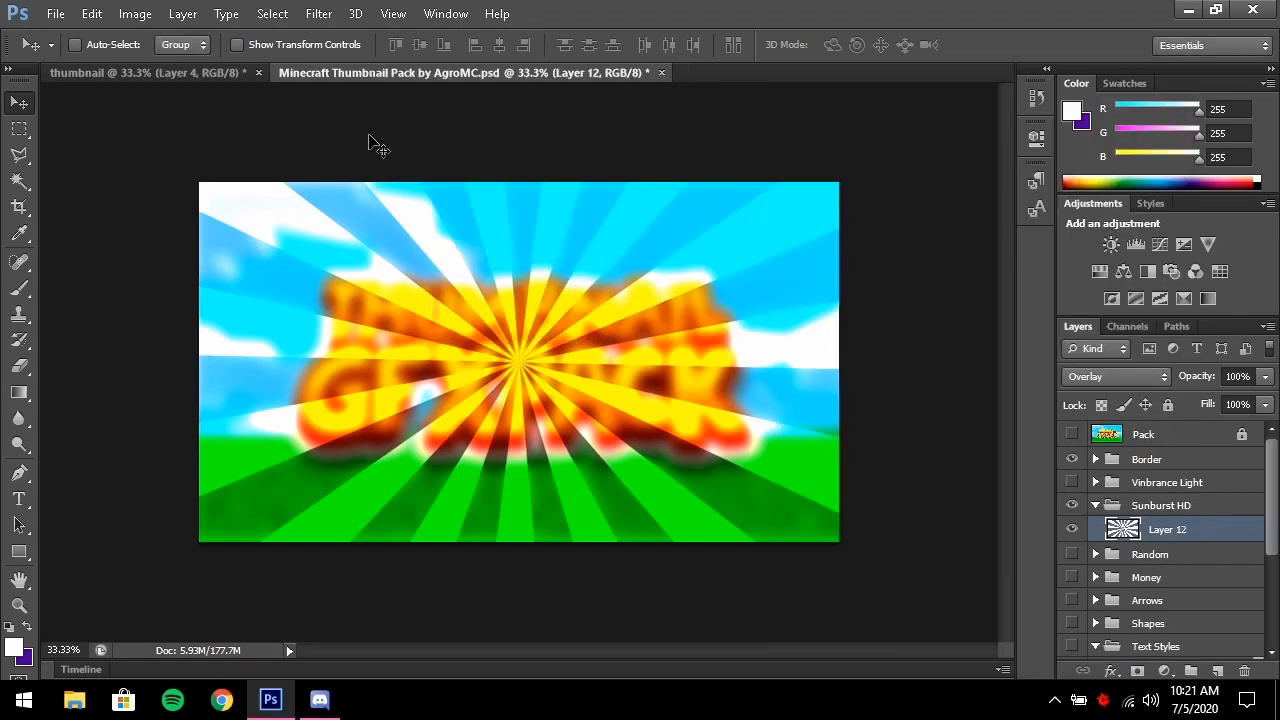
{"action": "left_click", "coordinate": [185, 74]}
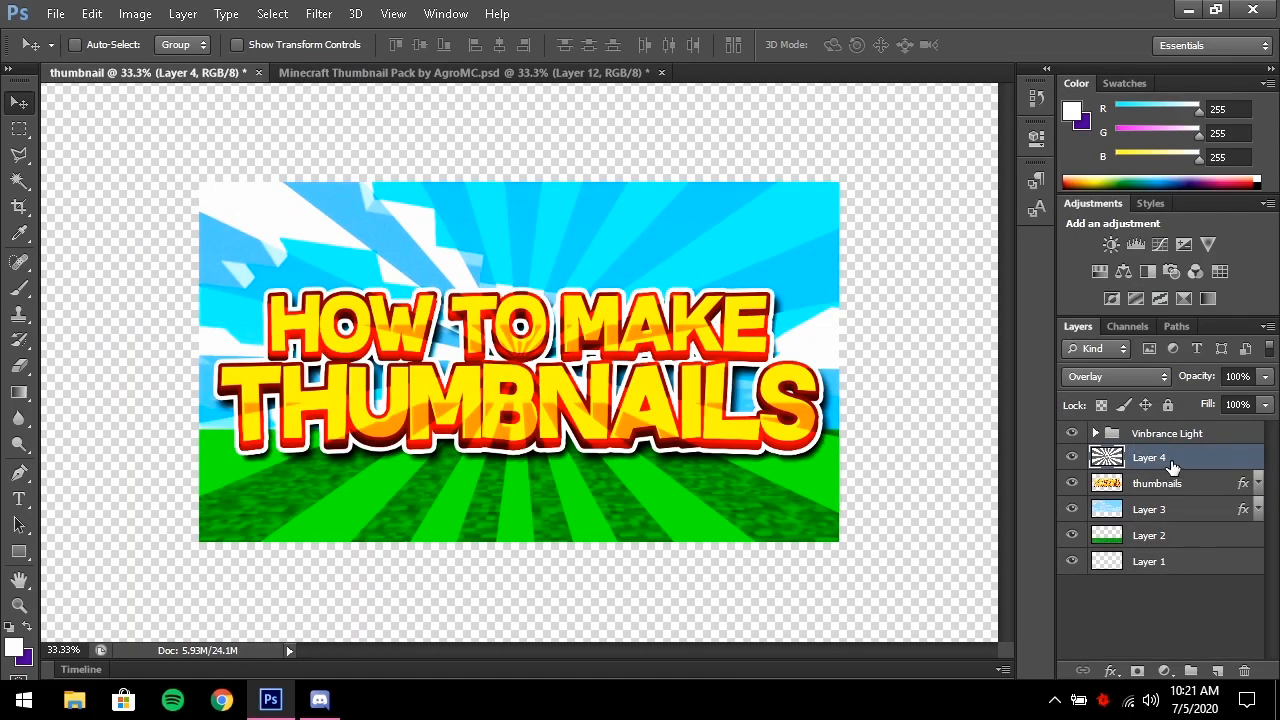
Move the sunburst layer below the thumbnails layer and set its opacity to 75%
{"action": "left_click_drag", "start_coordinate": [1178, 464], "coordinate": [1172, 492]}
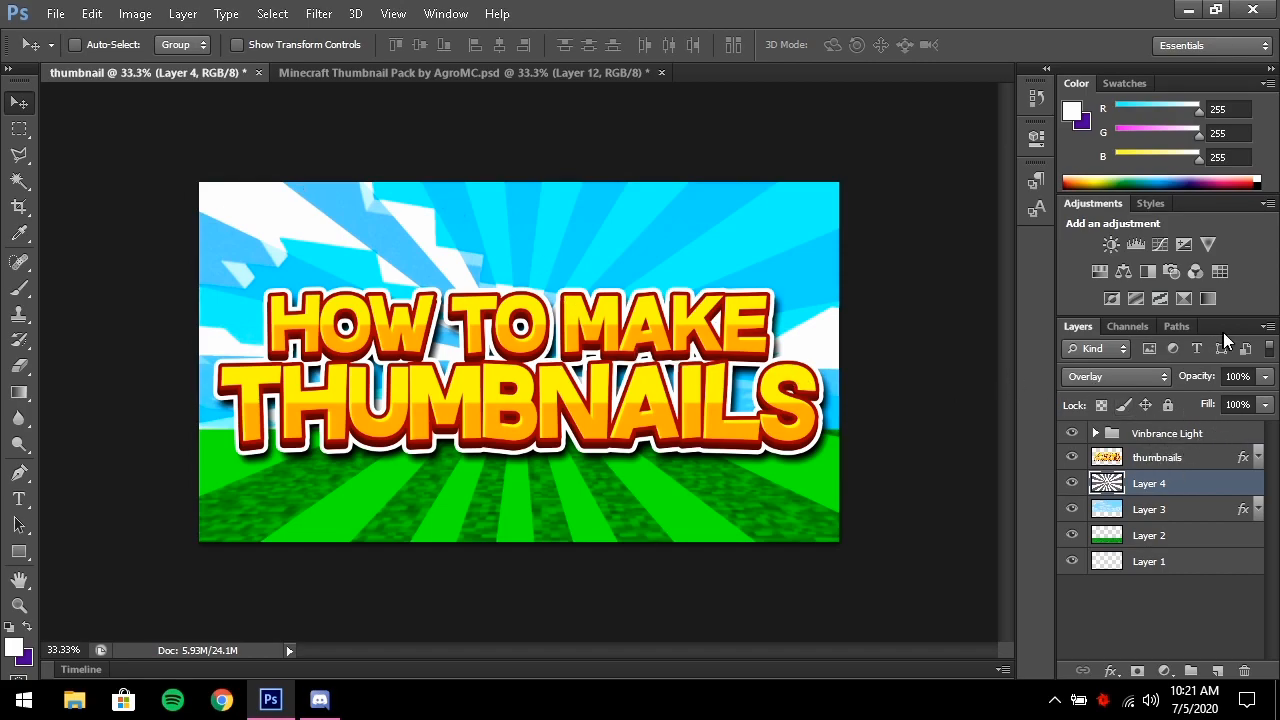
{"action": "left_click", "coordinate": [1262, 402]}
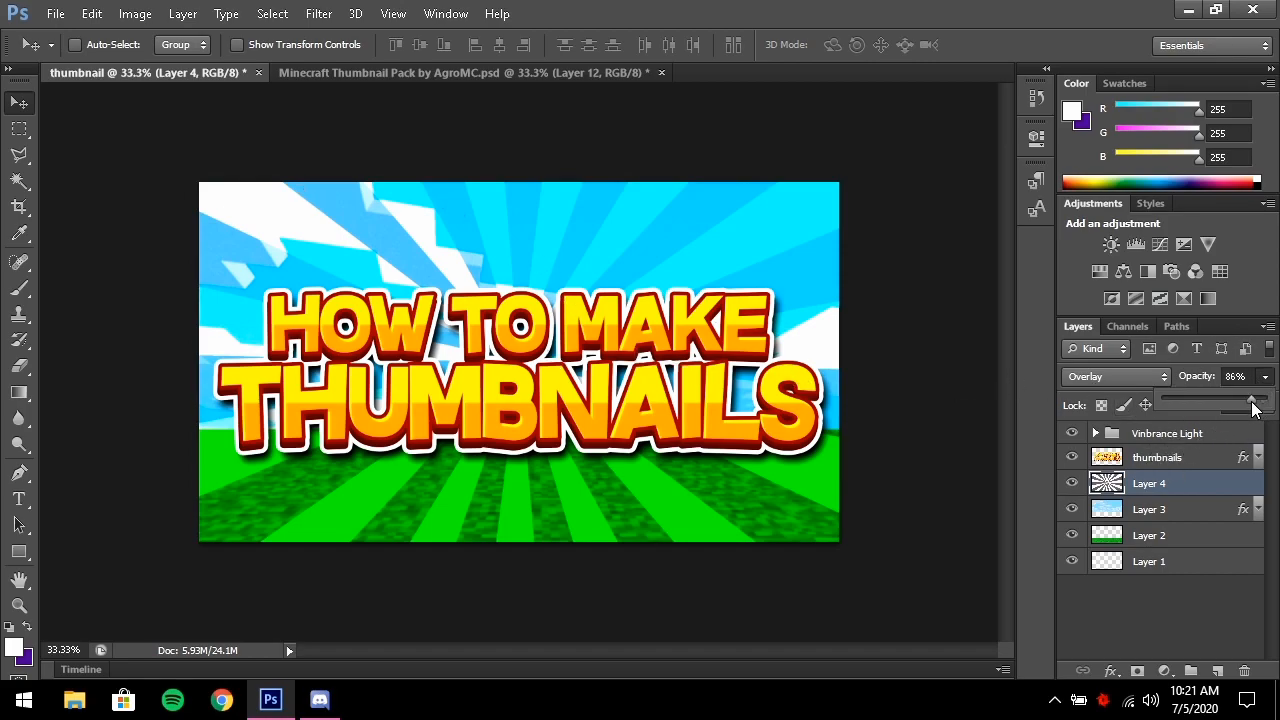
{"action": "left_click_drag", "start_coordinate": [1247, 408], "coordinate": [1240, 410]}
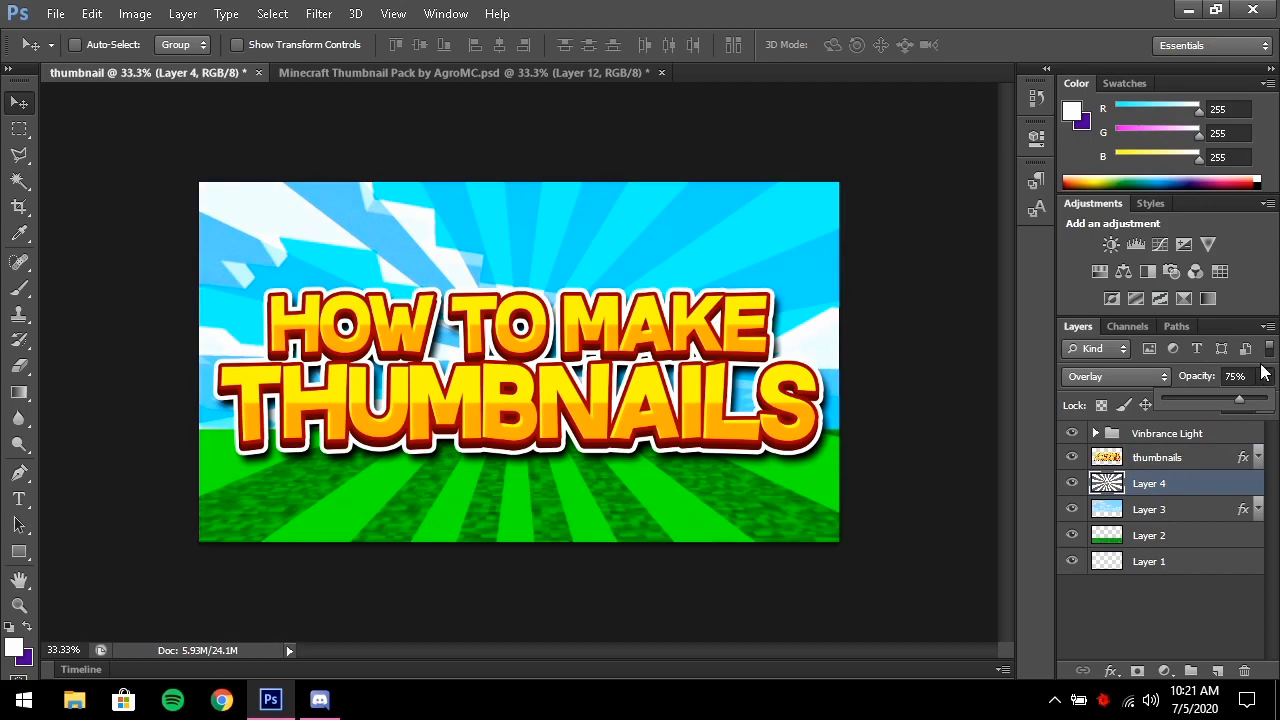
{"action": "left_click", "coordinate": [1267, 376]}
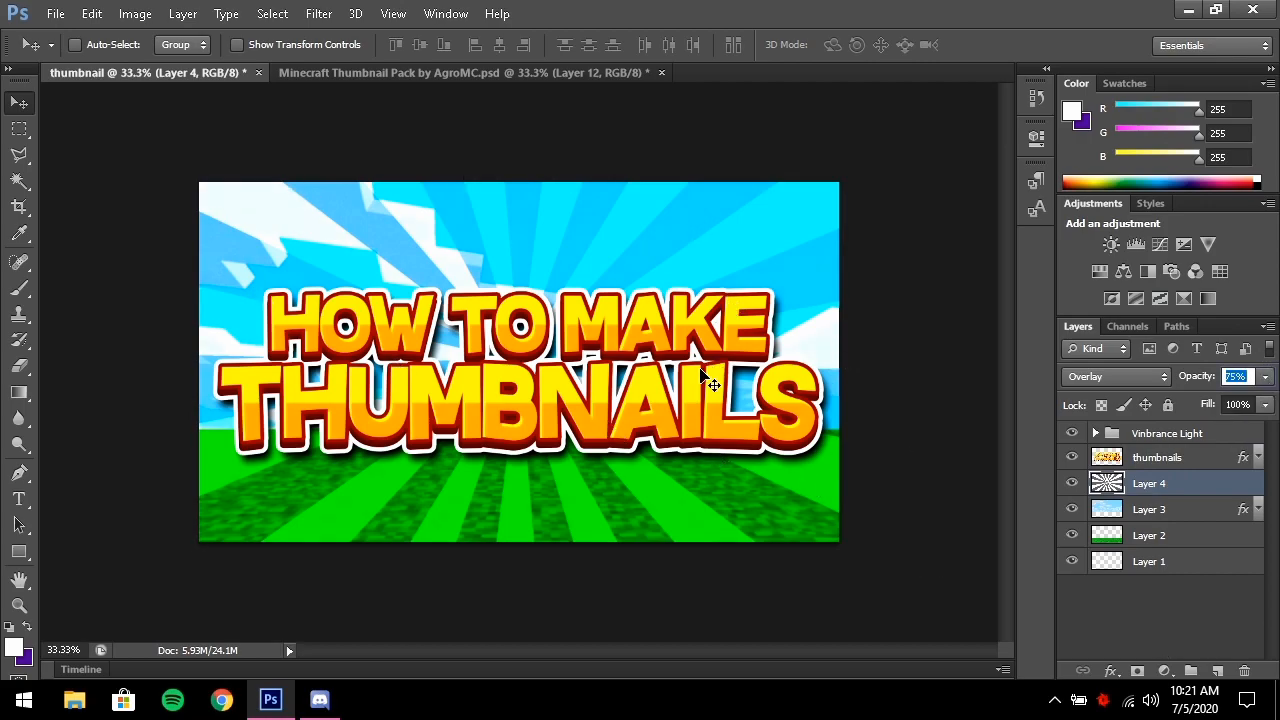
{"action": "left_click", "coordinate": [1193, 460]}
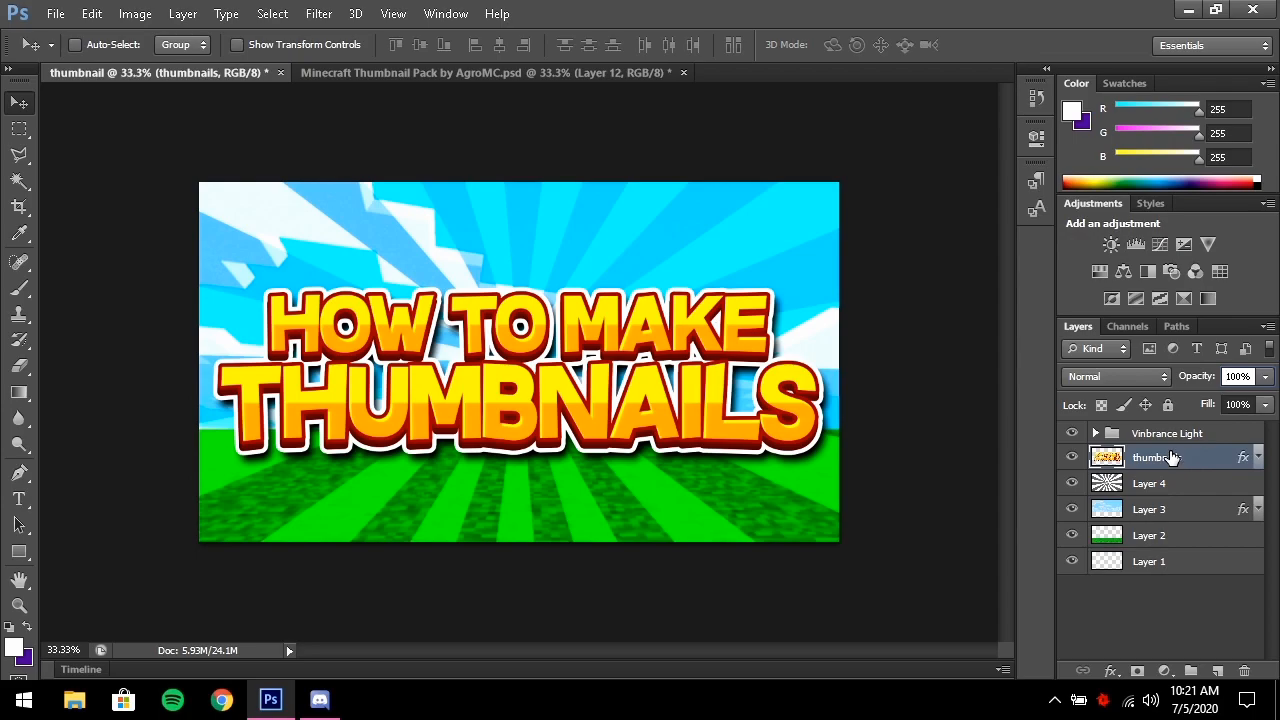
{"action": "left_click", "coordinate": [56, 13]}
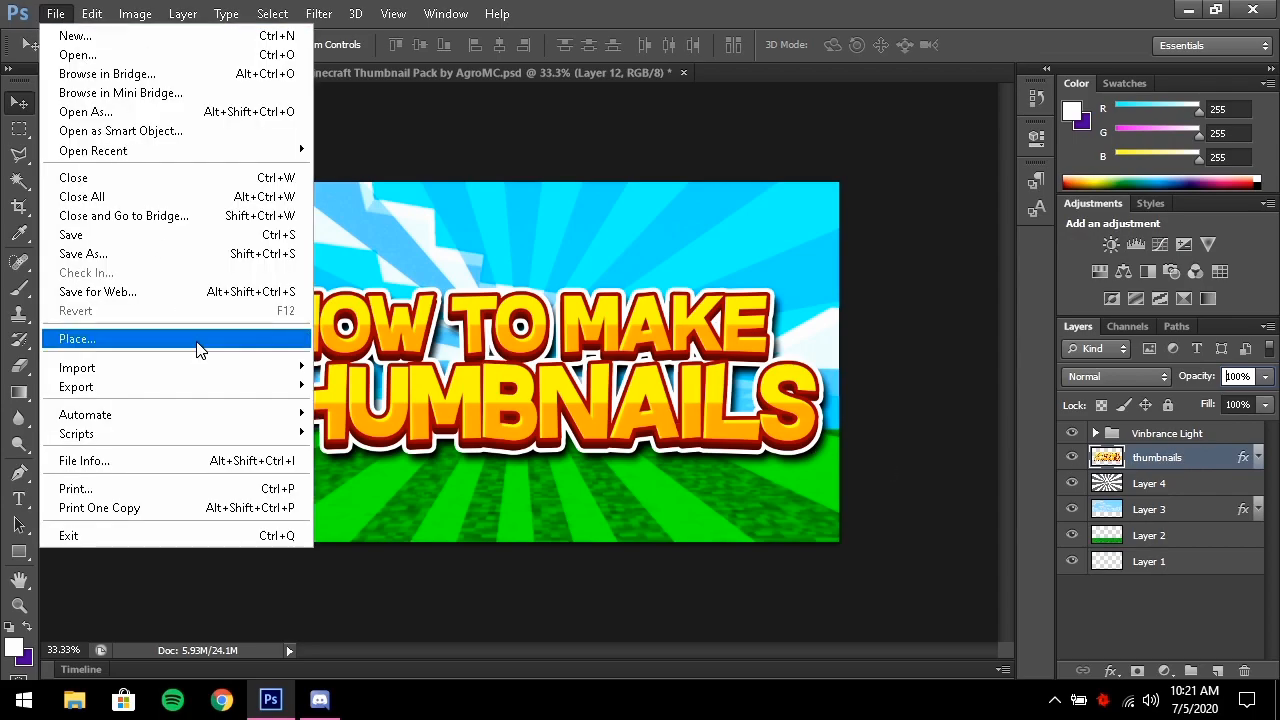
Place Borders (2).png from the old pack's Borders folder as a frame around the thumbnail
{"action": "left_click", "coordinate": [472, 152]}
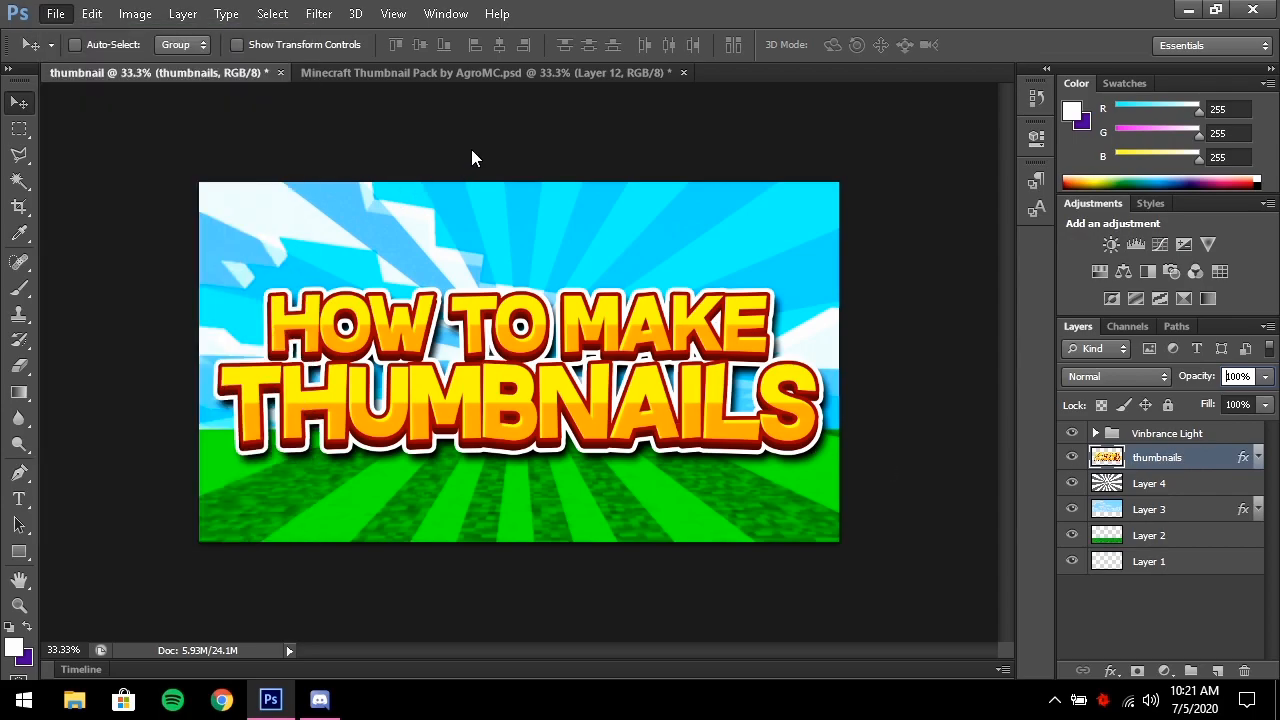
{"action": "left_click", "coordinate": [54, 14]}
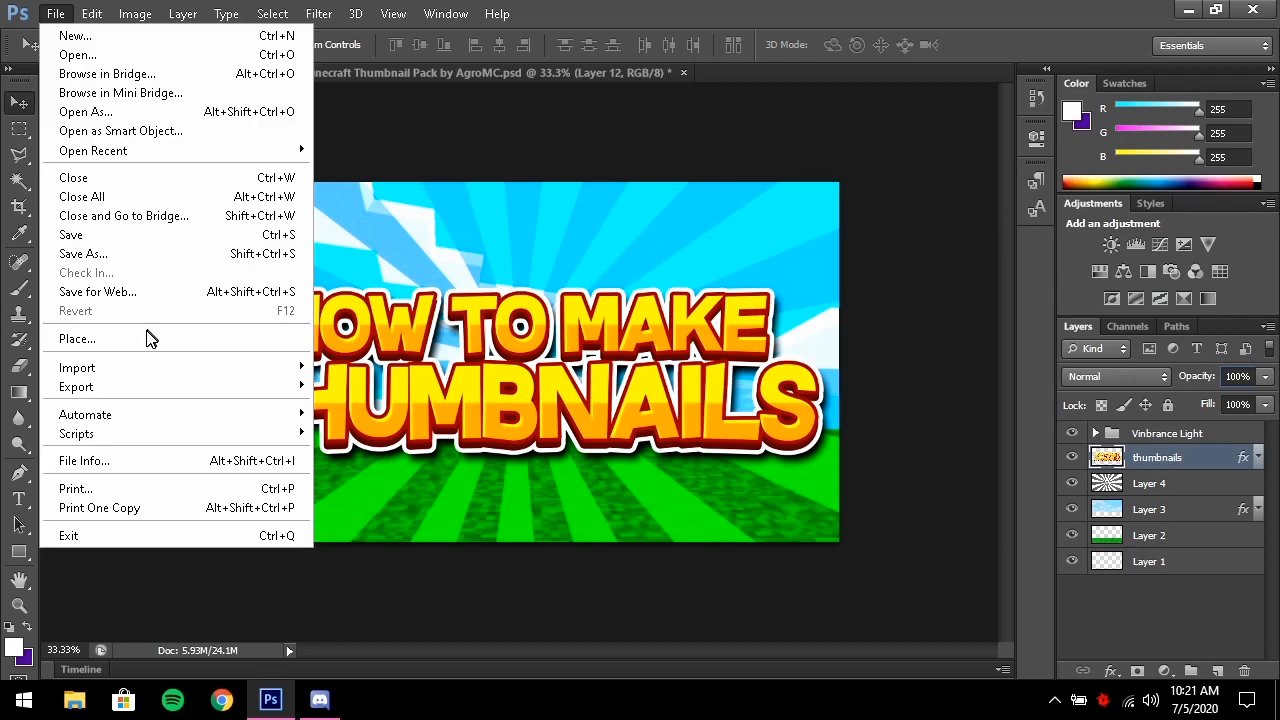
{"action": "left_click", "coordinate": [200, 340]}
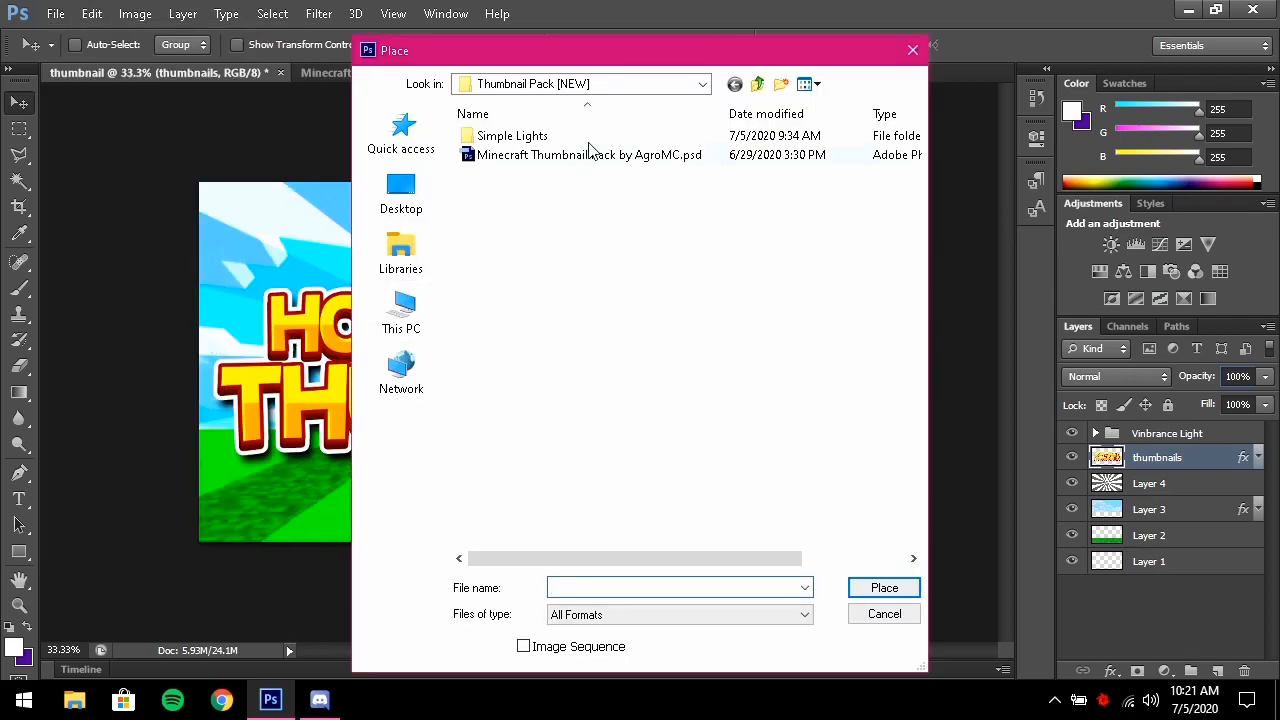
{"action": "left_click", "coordinate": [651, 86]}
{"action": "left_click", "coordinate": [558, 258]}
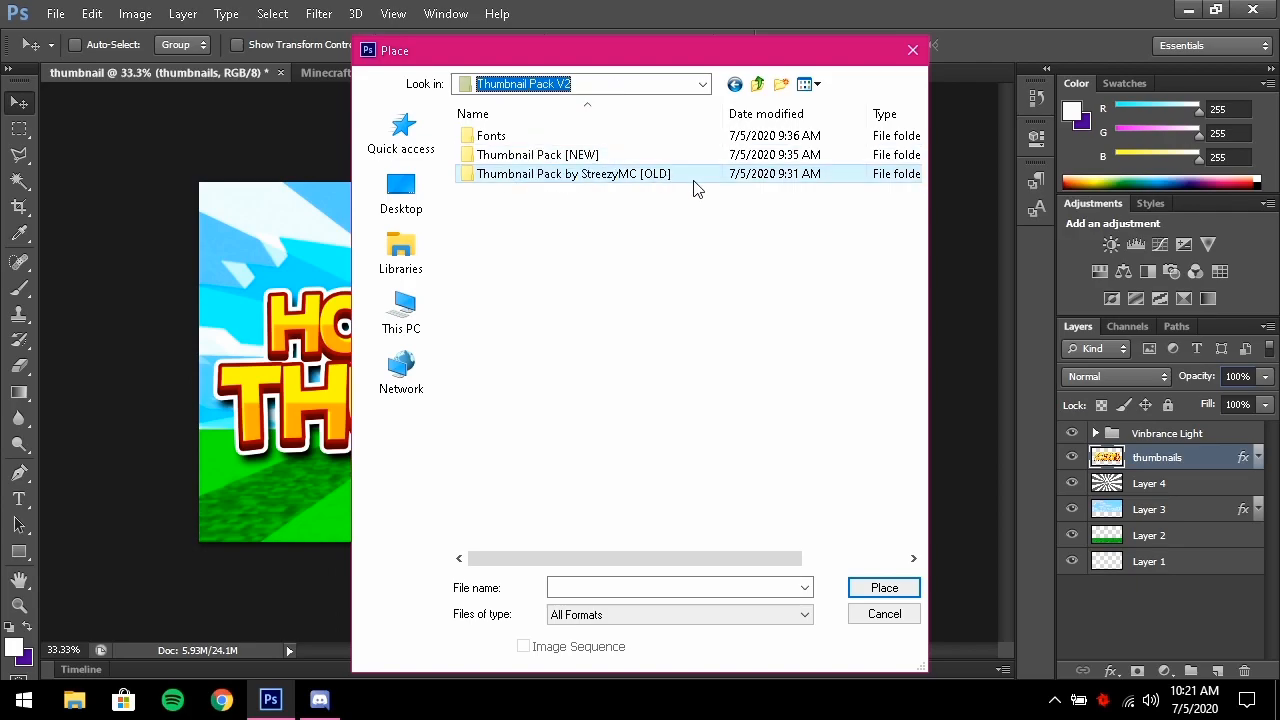
{"action": "double_click", "coordinate": [722, 178]}
{"action": "double_click", "coordinate": [535, 156]}
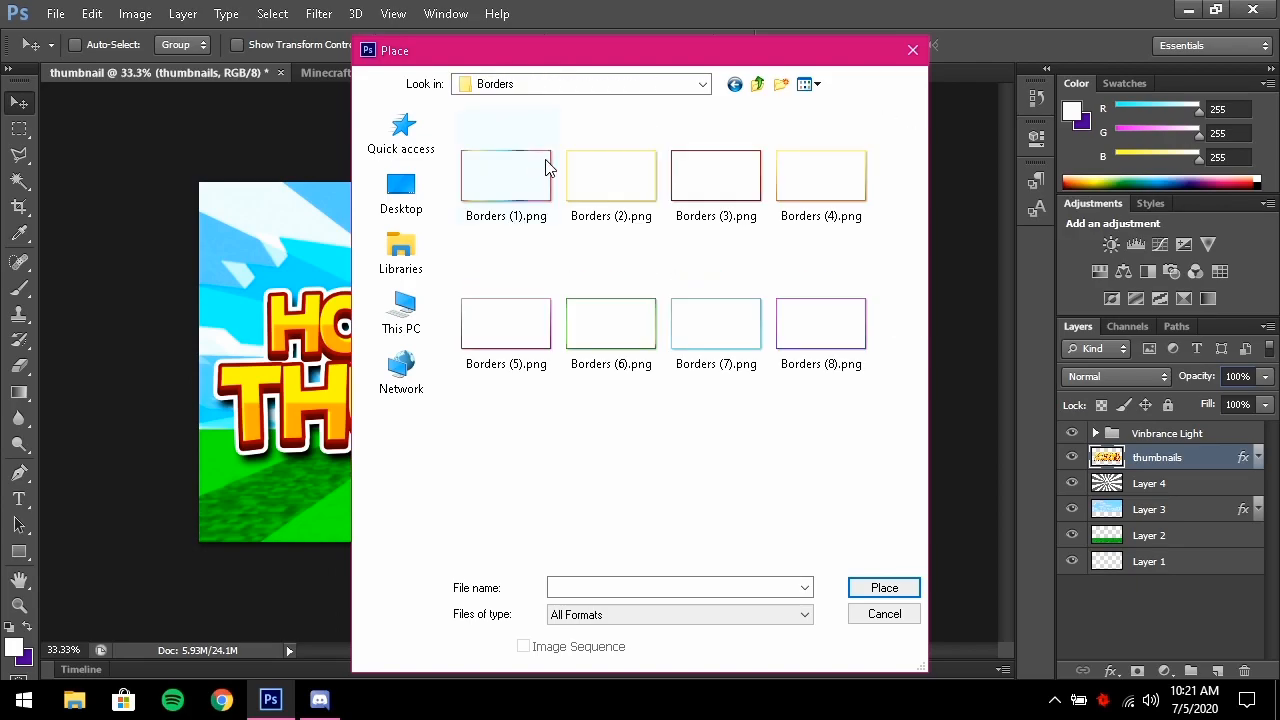
{"action": "left_click", "coordinate": [611, 192]}
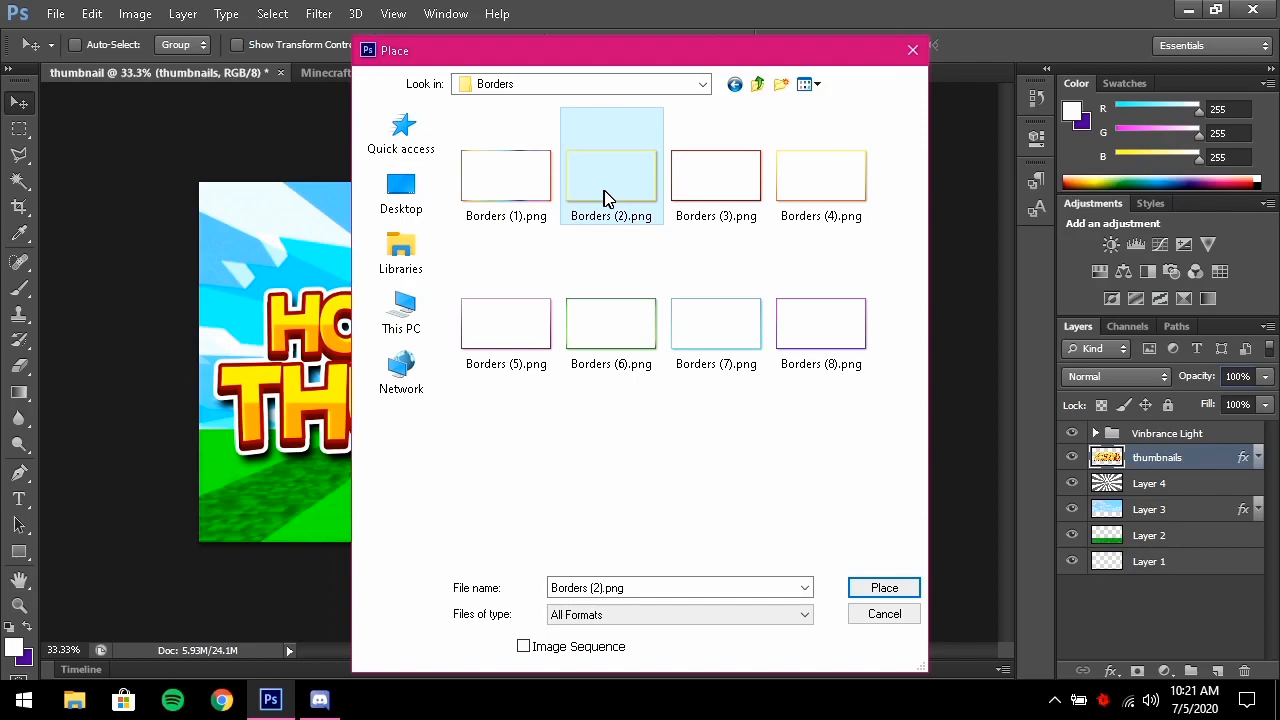
{"action": "double_click", "coordinate": [629, 203]}
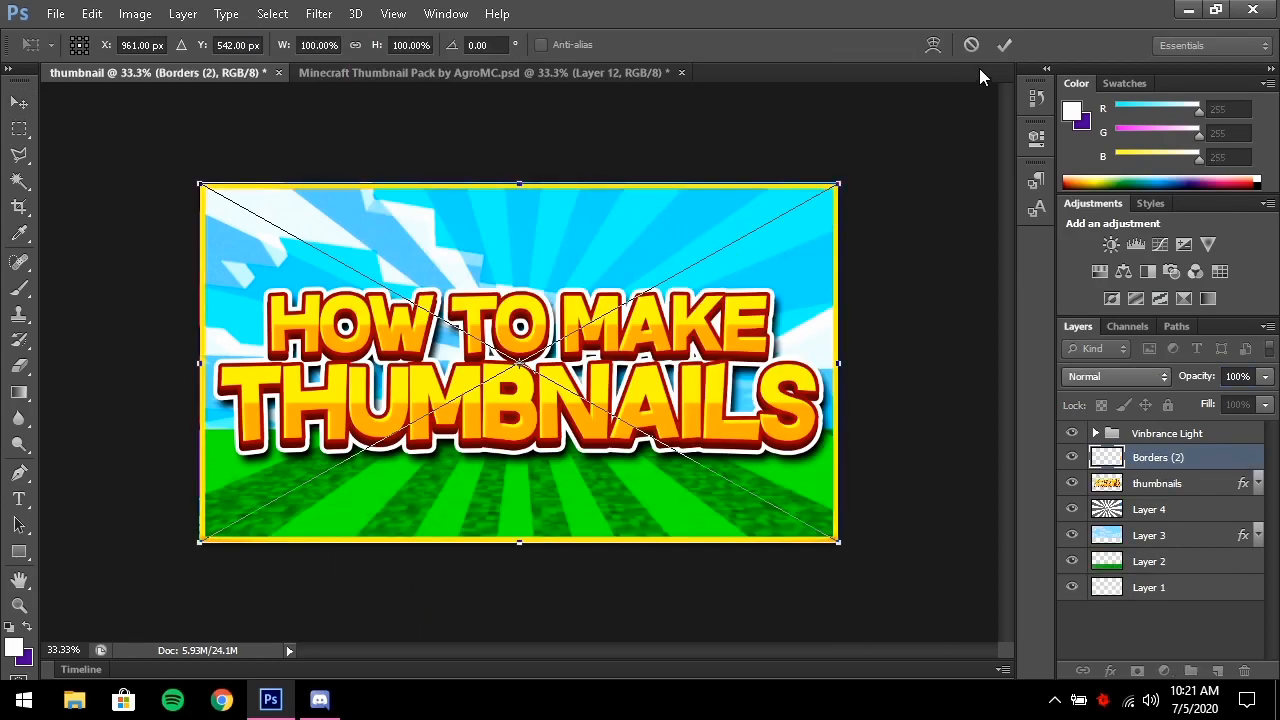
{"action": "left_click", "coordinate": [1005, 45]}
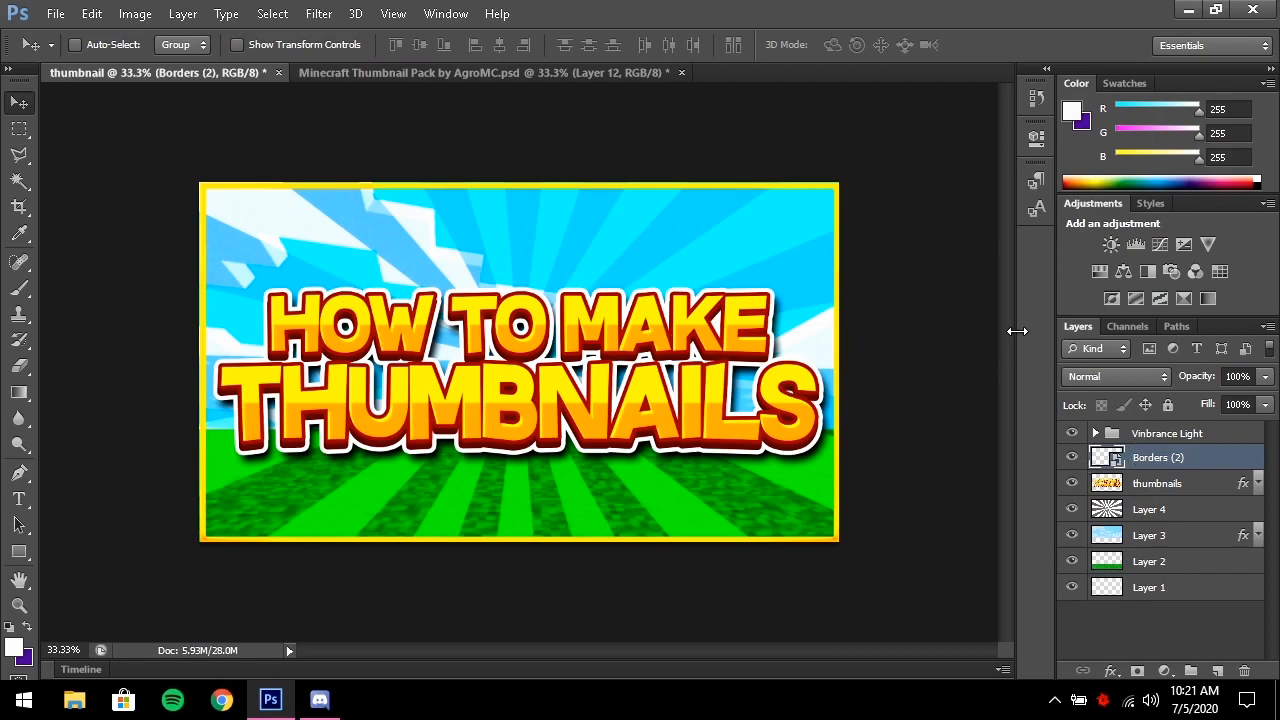
Rasterize the Borders (2) layer and add an Outer Glow in Normal mode at 100% opacity
{"action": "right_click", "coordinate": [1177, 459]}
{"action": "left_click", "coordinate": [800, 261]}
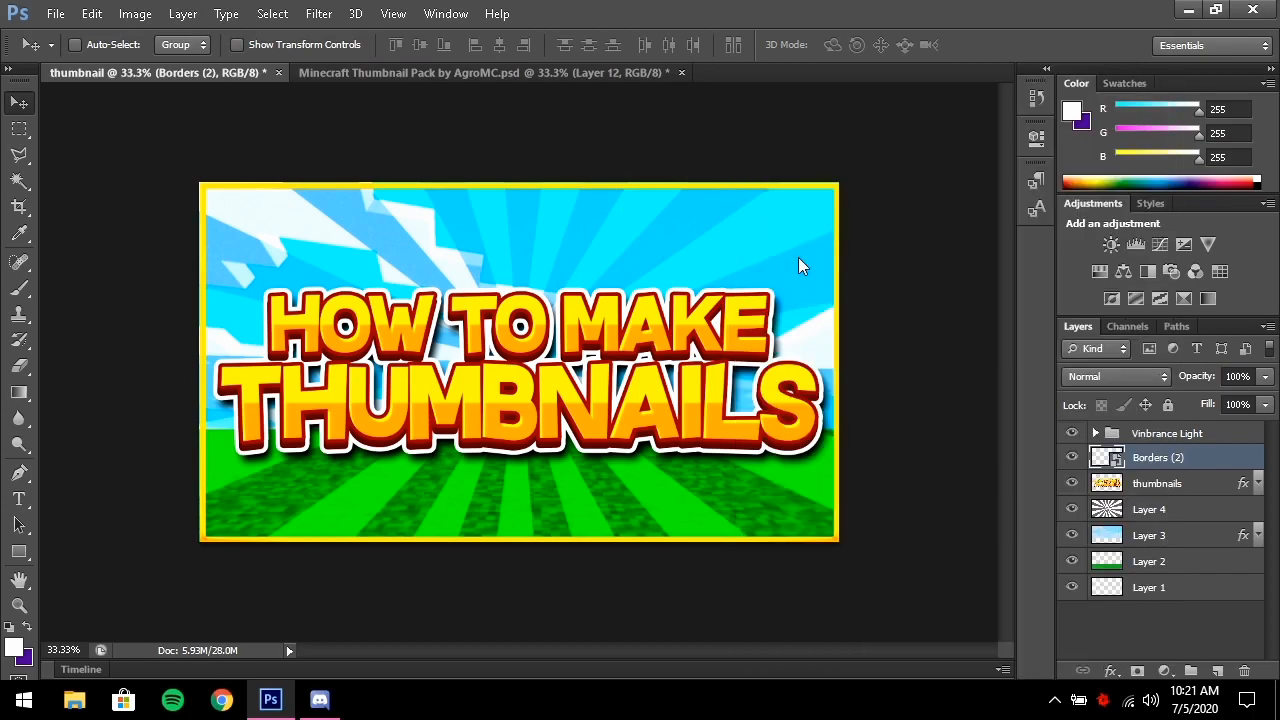
{"action": "right_click", "coordinate": [1177, 462]}
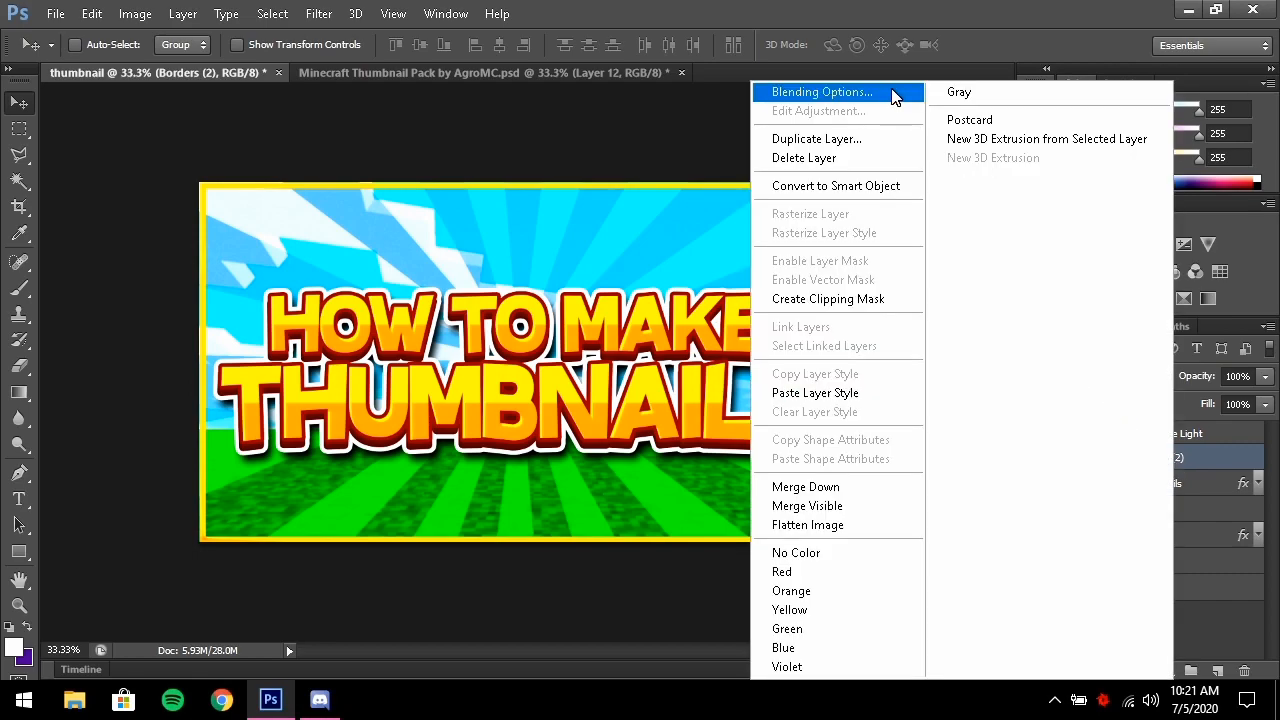
{"action": "left_click", "coordinate": [832, 94]}
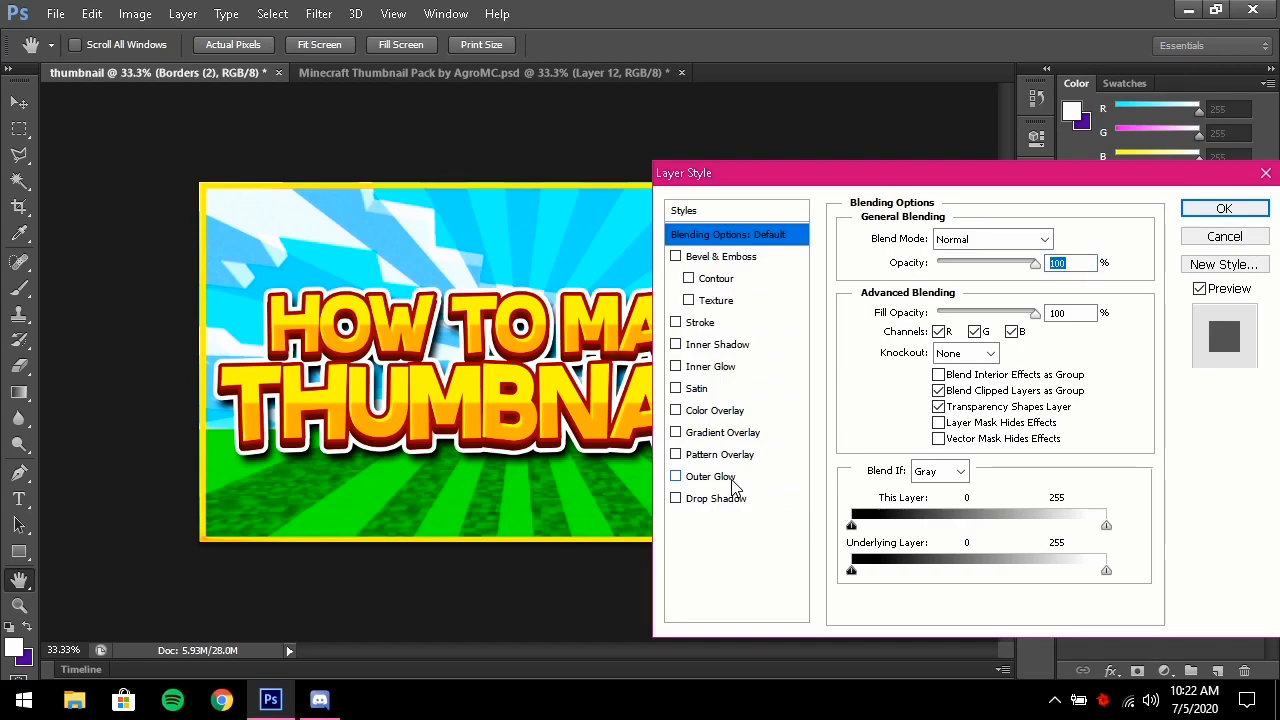
{"action": "left_click", "coordinate": [733, 478]}
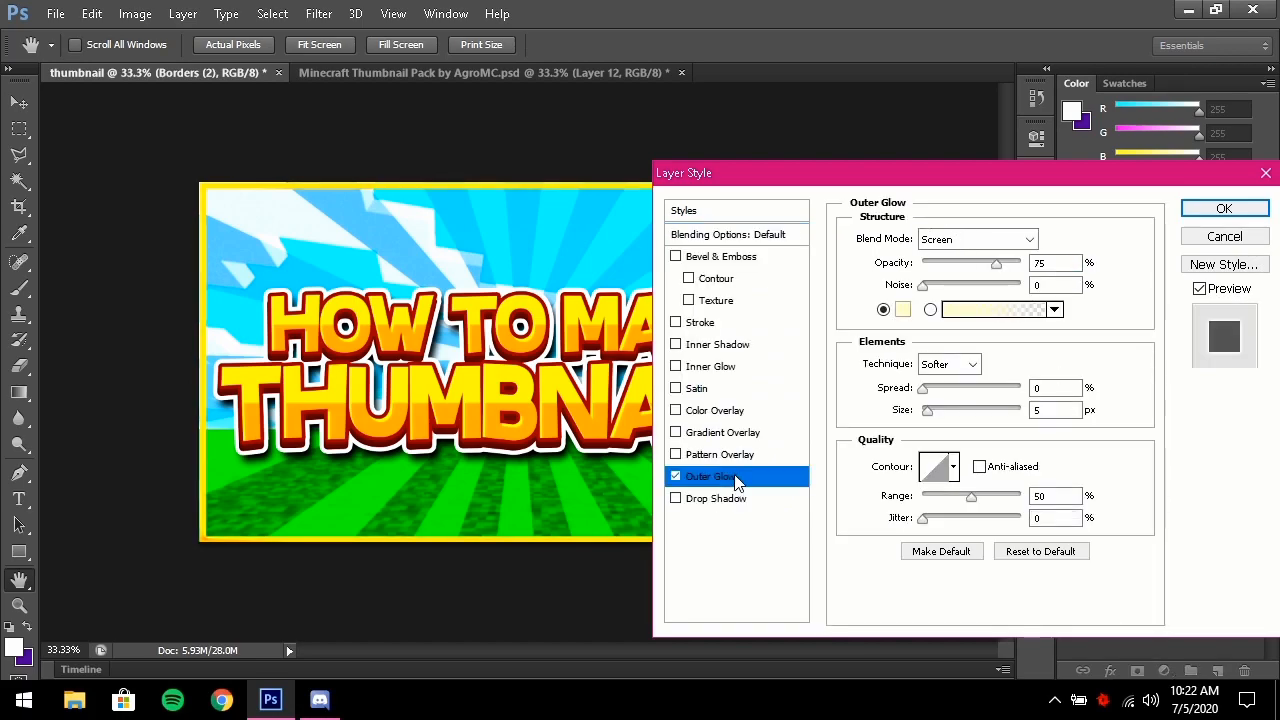
{"action": "left_click", "coordinate": [995, 240]}
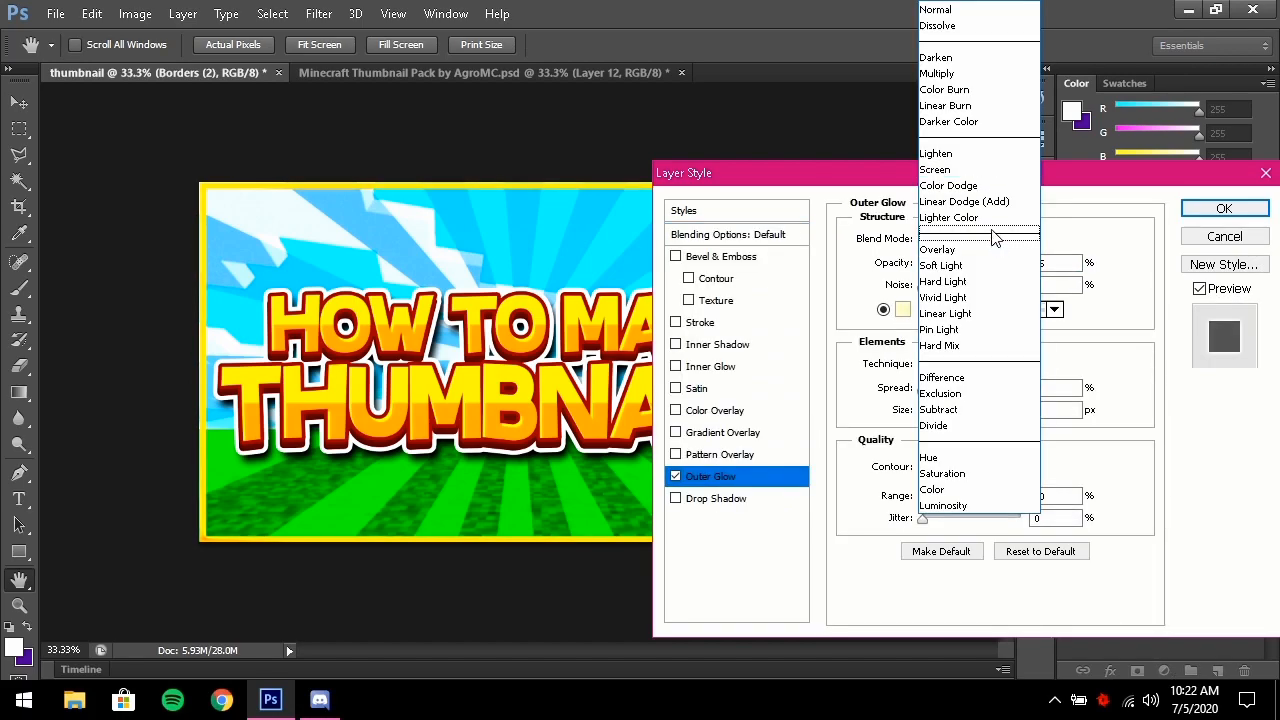
{"action": "left_click", "coordinate": [994, 10]}
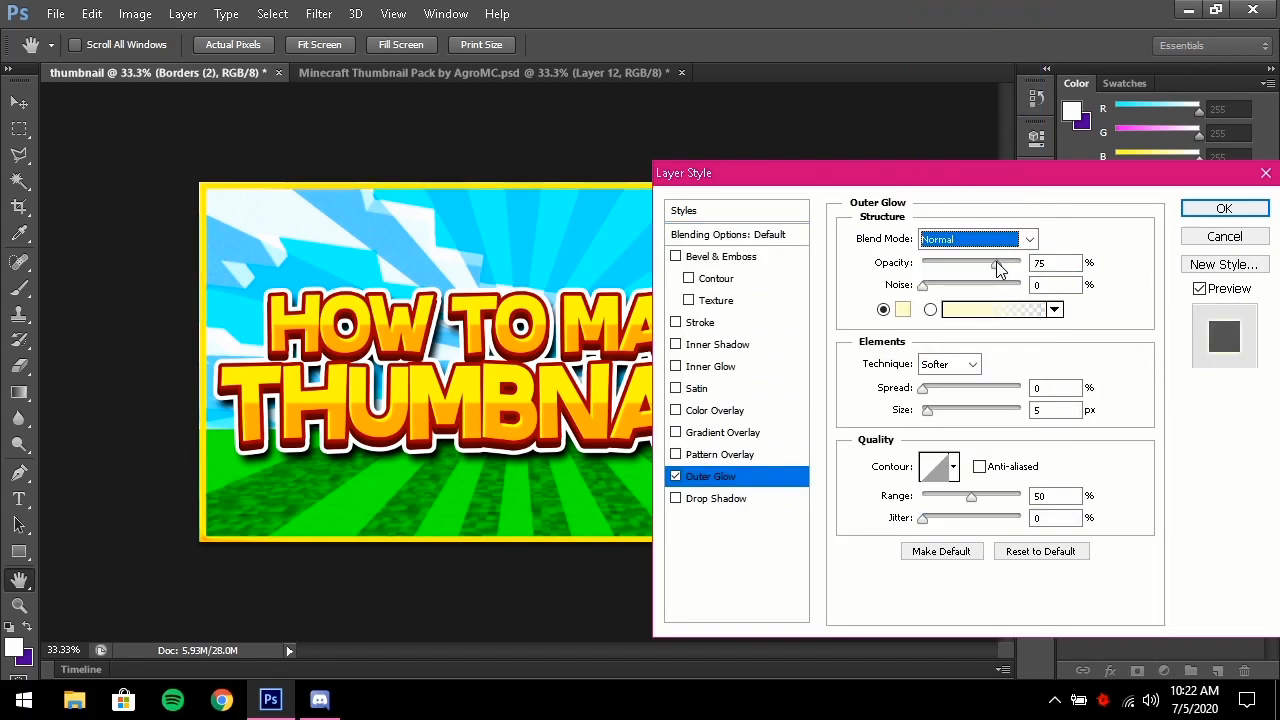
{"action": "left_click_drag", "start_coordinate": [997, 264], "coordinate": [1069, 244]}
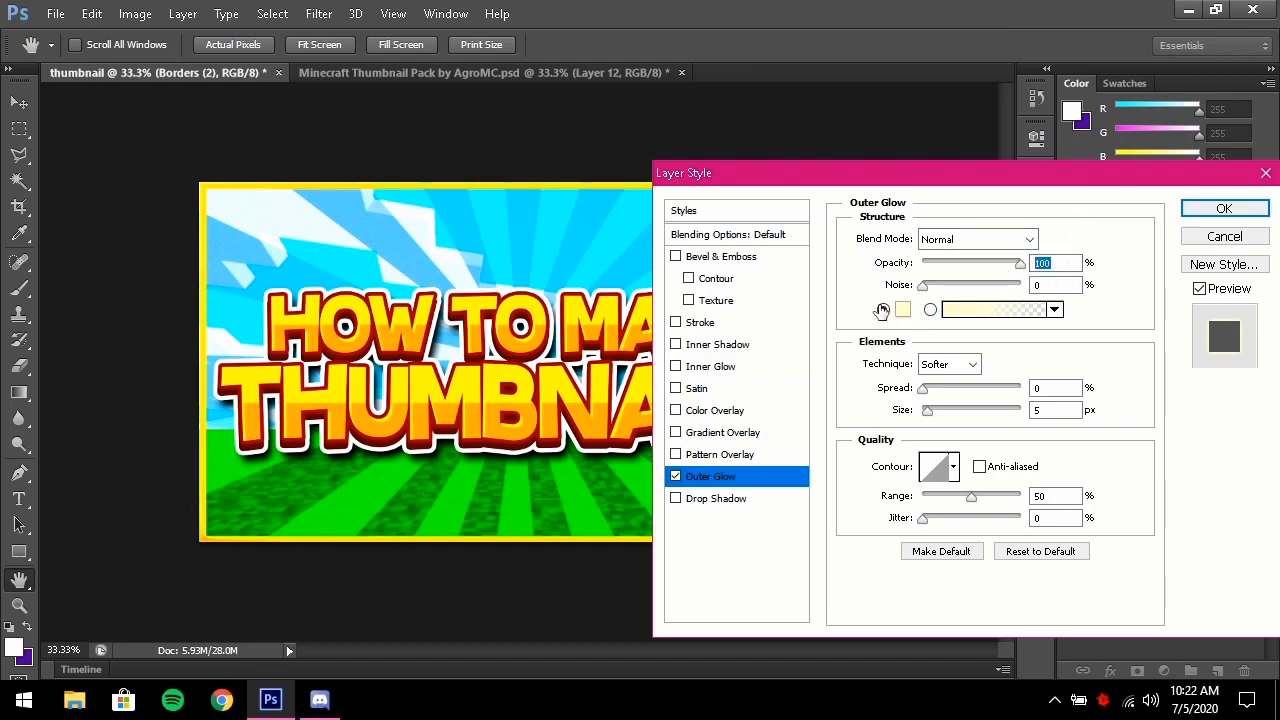
Make the outer glow black with 10% spread and 40 px size
{"action": "left_click", "coordinate": [903, 309]}
{"action": "left_click", "coordinate": [1000, 128]}
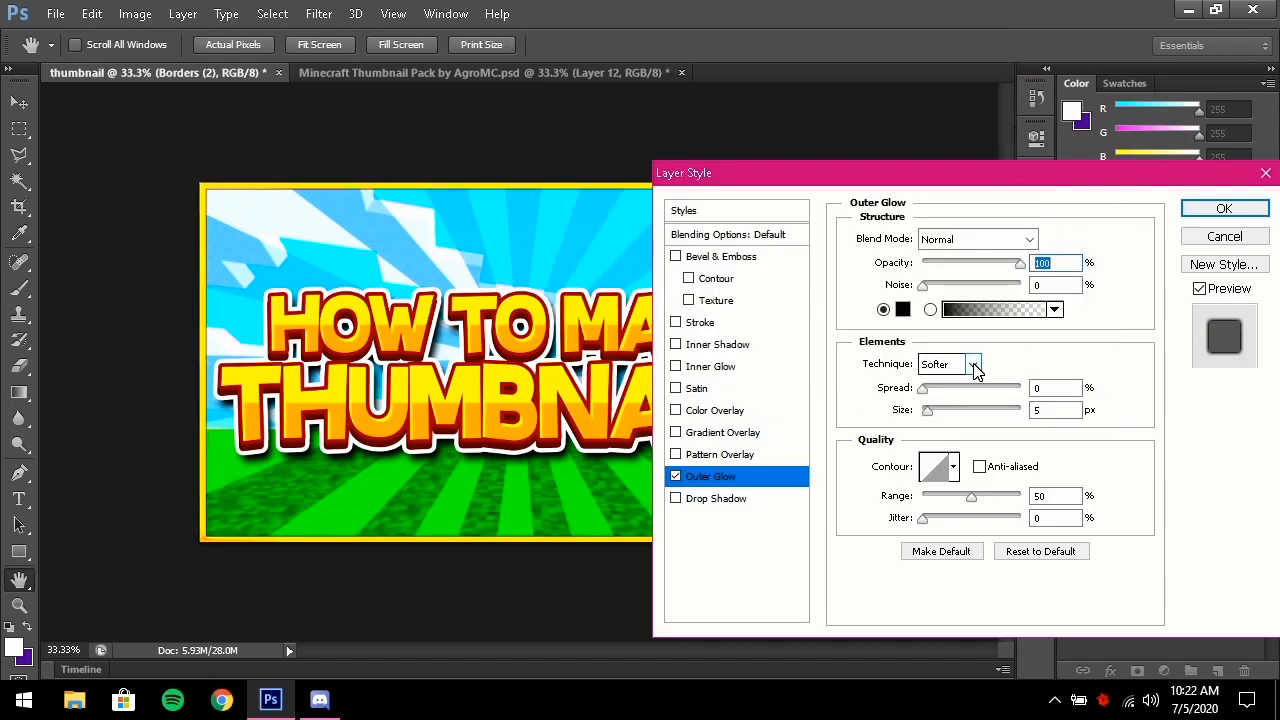
{"action": "type", "text": "10"}
{"action": "key", "text": "Tab"}
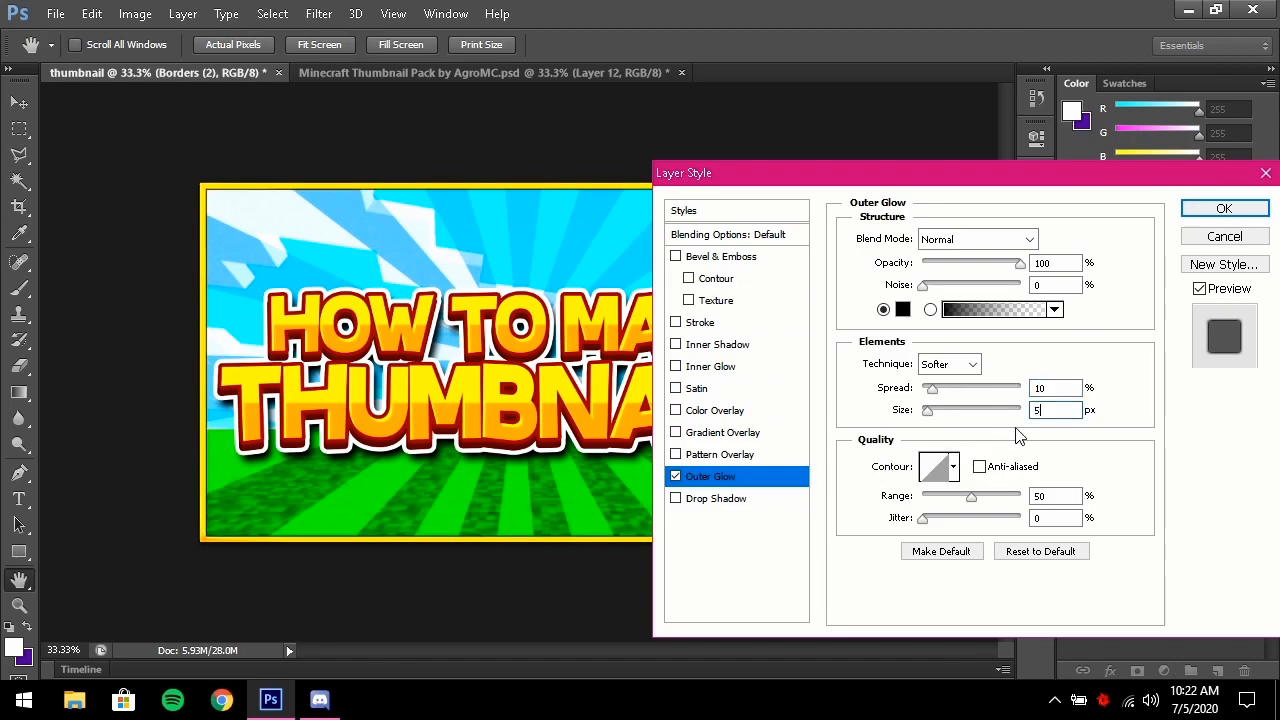
{"action": "type", "text": "40"}
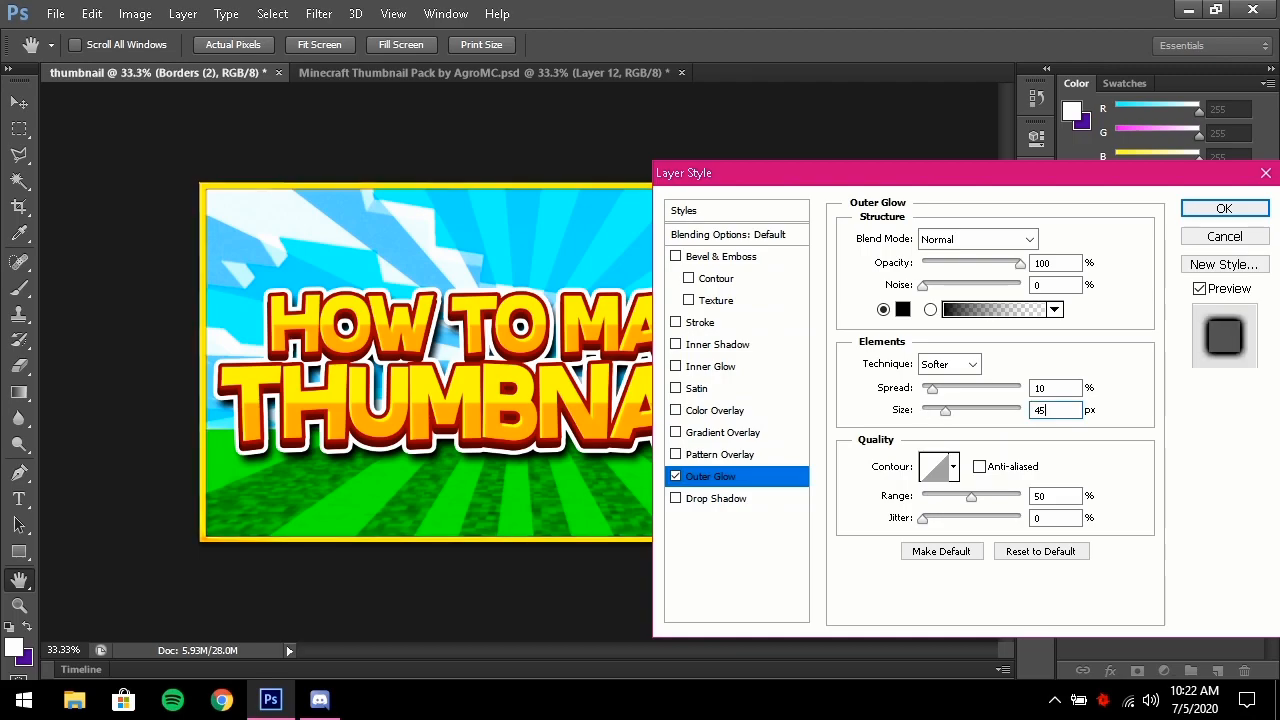
{"action": "key", "text": "Return"}
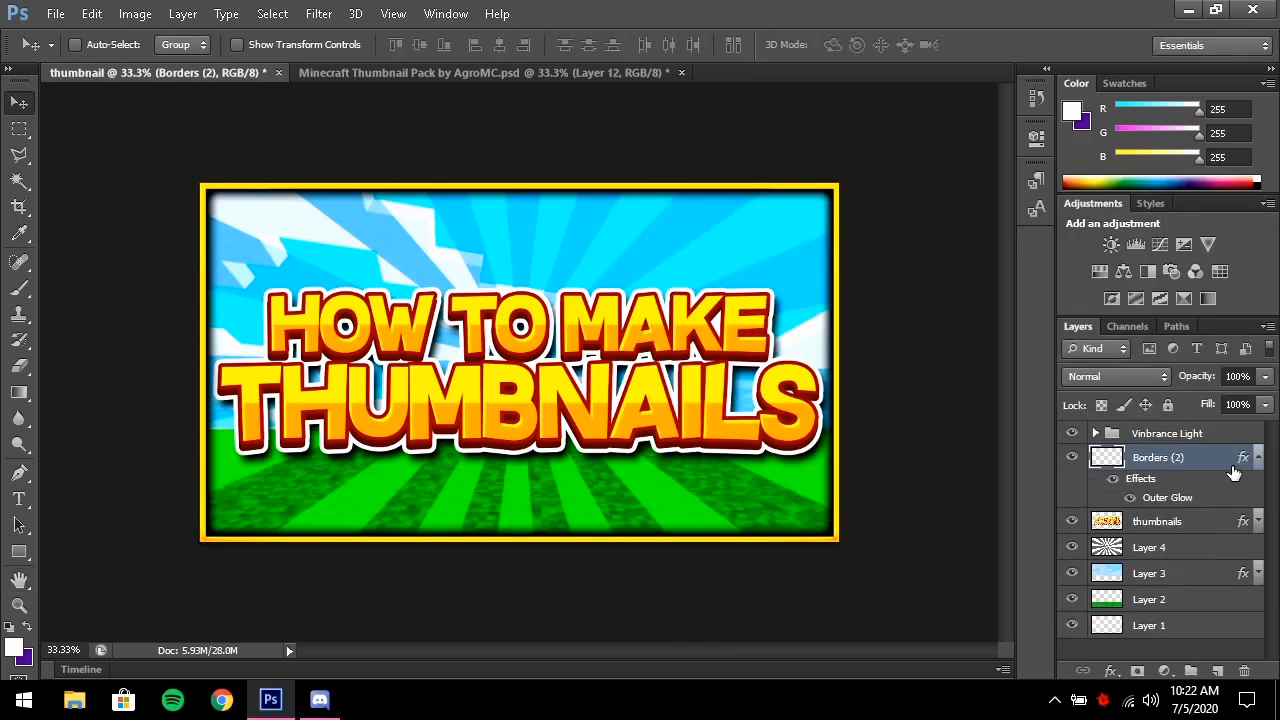
Collapse the border layer's effects list and select the thumbnails text layer
{"action": "left_click", "coordinate": [1258, 457]}
{"action": "left_click", "coordinate": [1150, 484]}
{"action": "left_click", "coordinate": [1180, 464]}
{"action": "mouse_move", "coordinate": [1183, 470]}
{"action": "left_mouse_down"}
{"action": "mouse_move", "coordinate": [1174, 486]}
{"action": "mouse_move", "coordinate": [1178, 457]}
{"action": "left_mouse_up"}
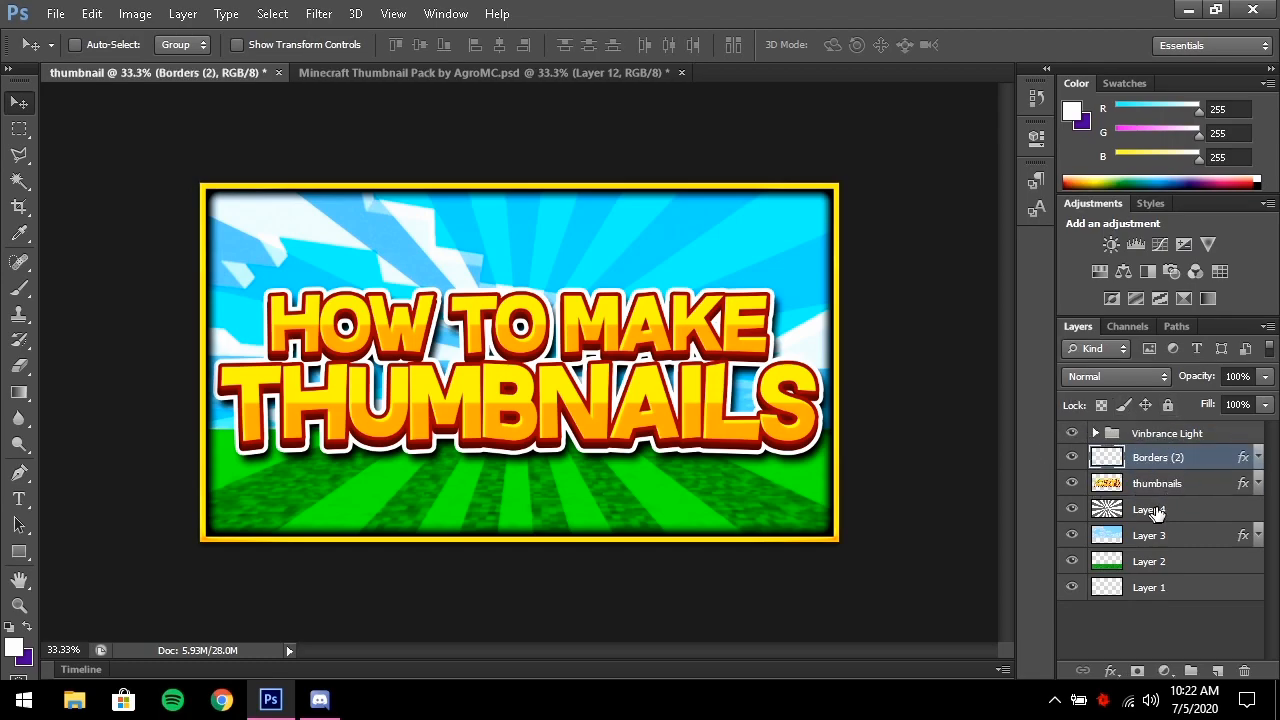
{"action": "left_click", "coordinate": [1163, 488]}
Place 10.png from Thumbnail Pack V2 > Thumbnail Pack [NEW] > Simple Lights into the thumbnail
{"action": "left_click", "coordinate": [56, 13]}
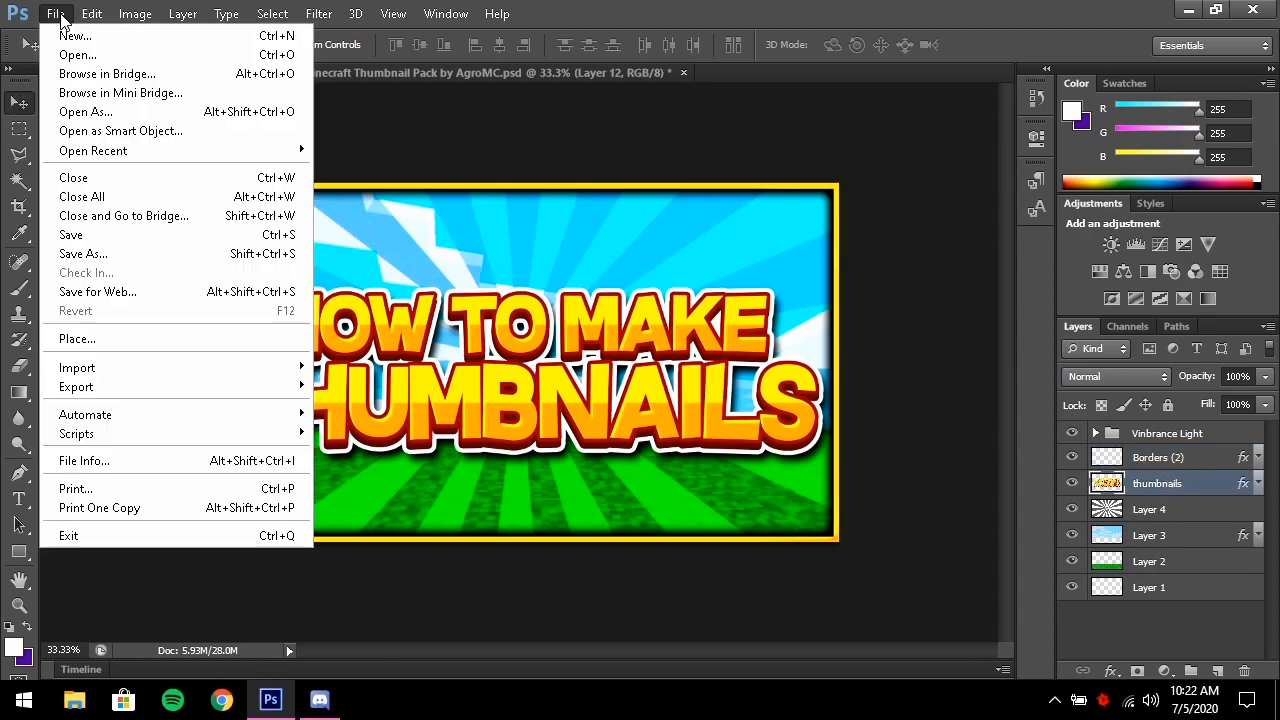
{"action": "left_click", "coordinate": [106, 338]}
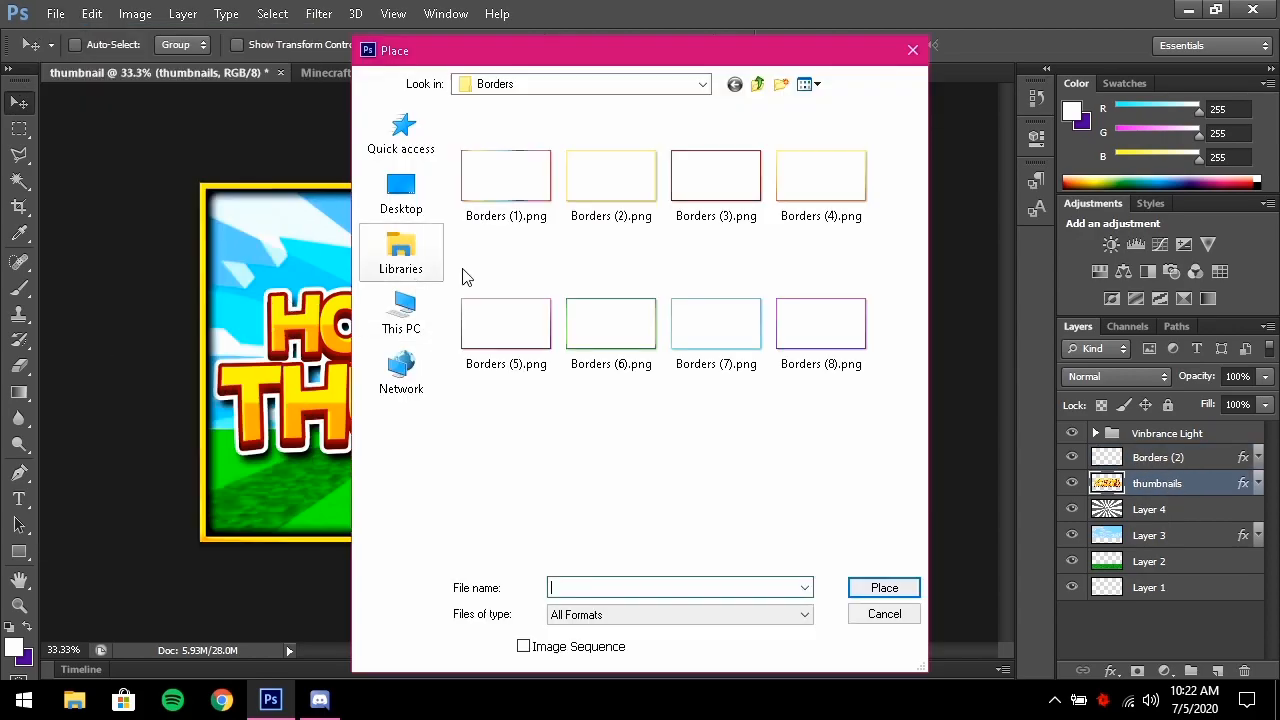
{"action": "left_click", "coordinate": [640, 88]}
{"action": "left_click", "coordinate": [575, 250]}
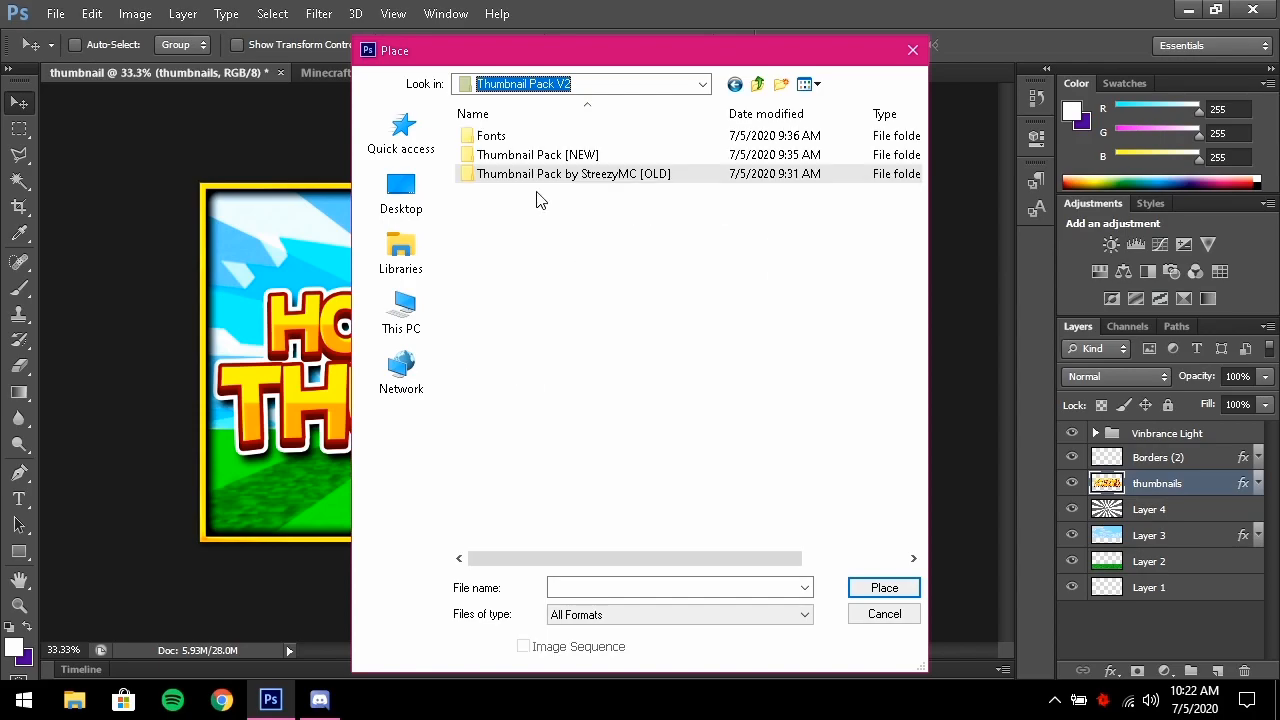
{"action": "double_click", "coordinate": [563, 155]}
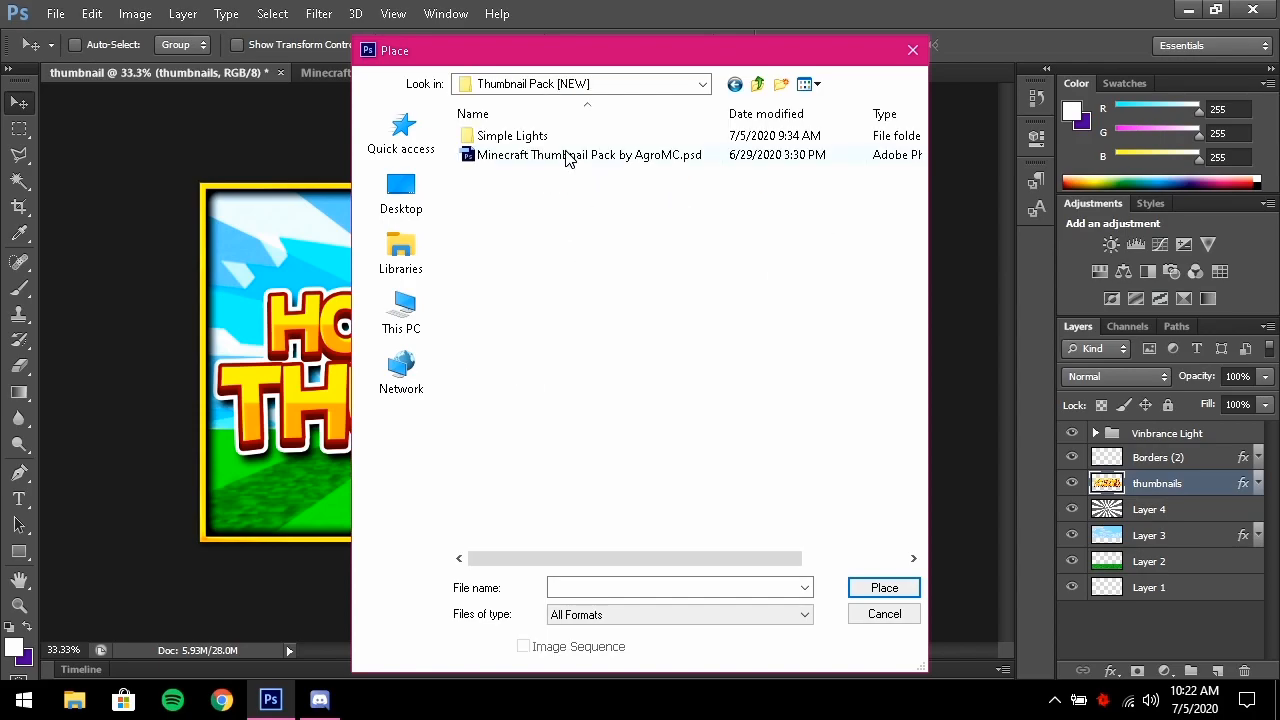
{"action": "double_click", "coordinate": [512, 136]}
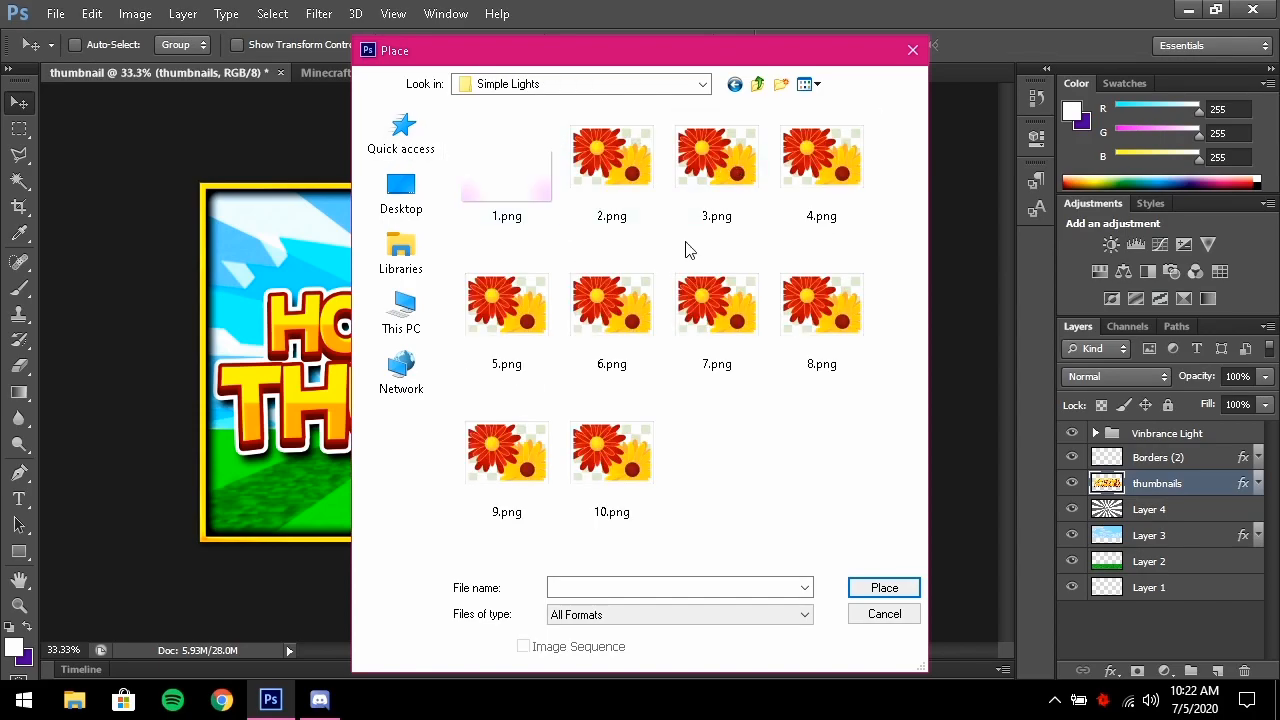
{"action": "left_click", "coordinate": [641, 467]}
{"action": "double_click", "coordinate": [628, 500]}
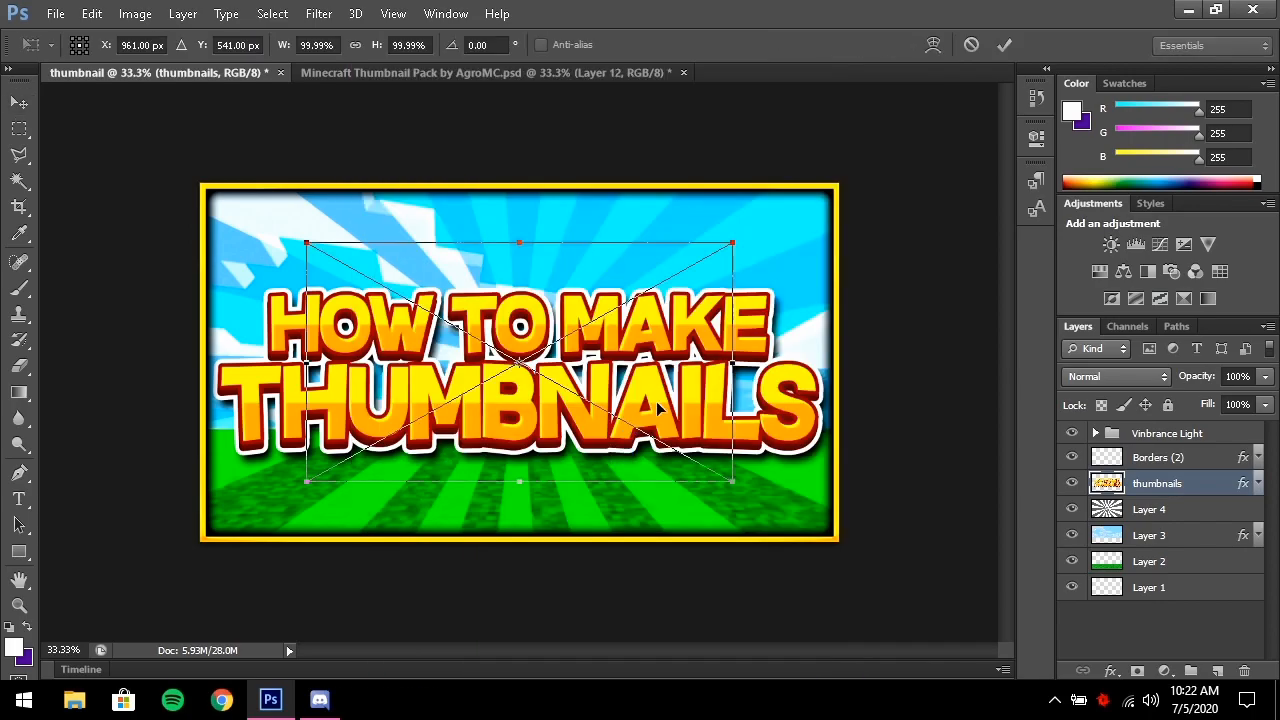
Scale the light image proportionally until it covers the whole canvas
{"action": "left_click", "coordinate": [355, 45]}
{"action": "left_click_drag", "start_coordinate": [735, 487], "coordinate": [834, 534]}
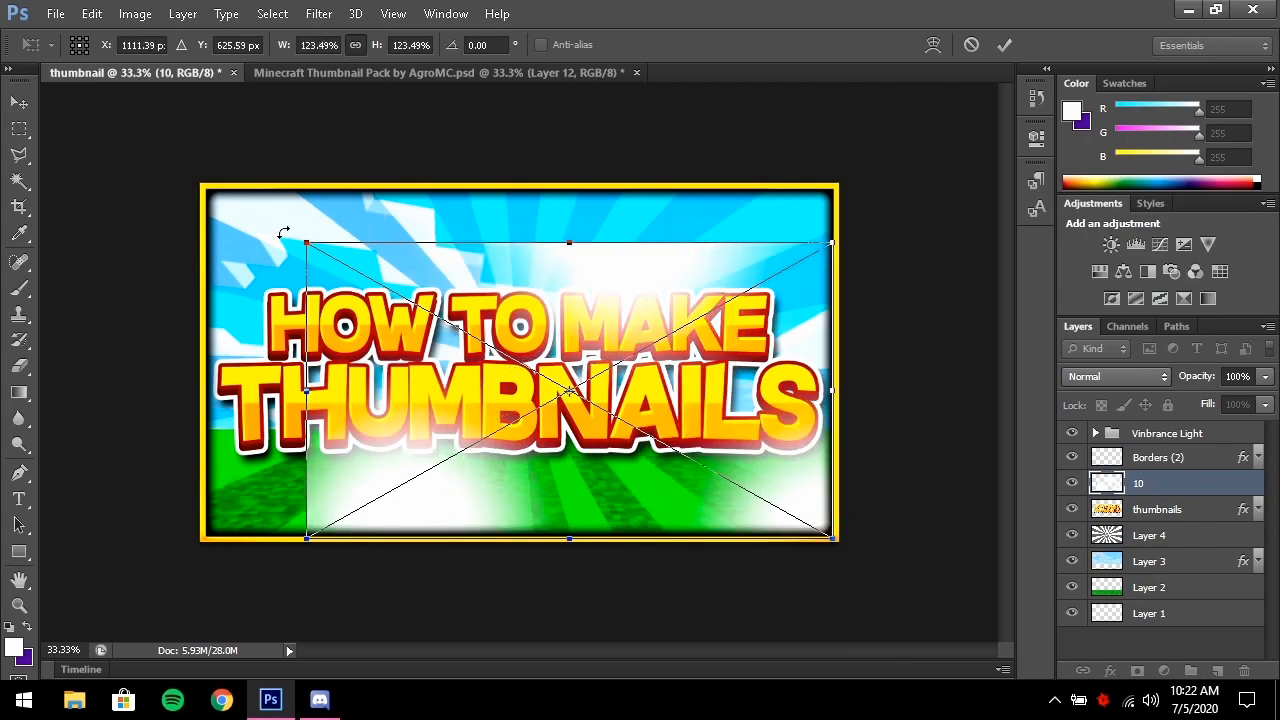
{"action": "left_click_drag", "start_coordinate": [316, 251], "coordinate": [201, 185]}
Commit the resized light image and set its blend mode to Linear Dodge (Add)
{"action": "left_click", "coordinate": [1004, 45]}
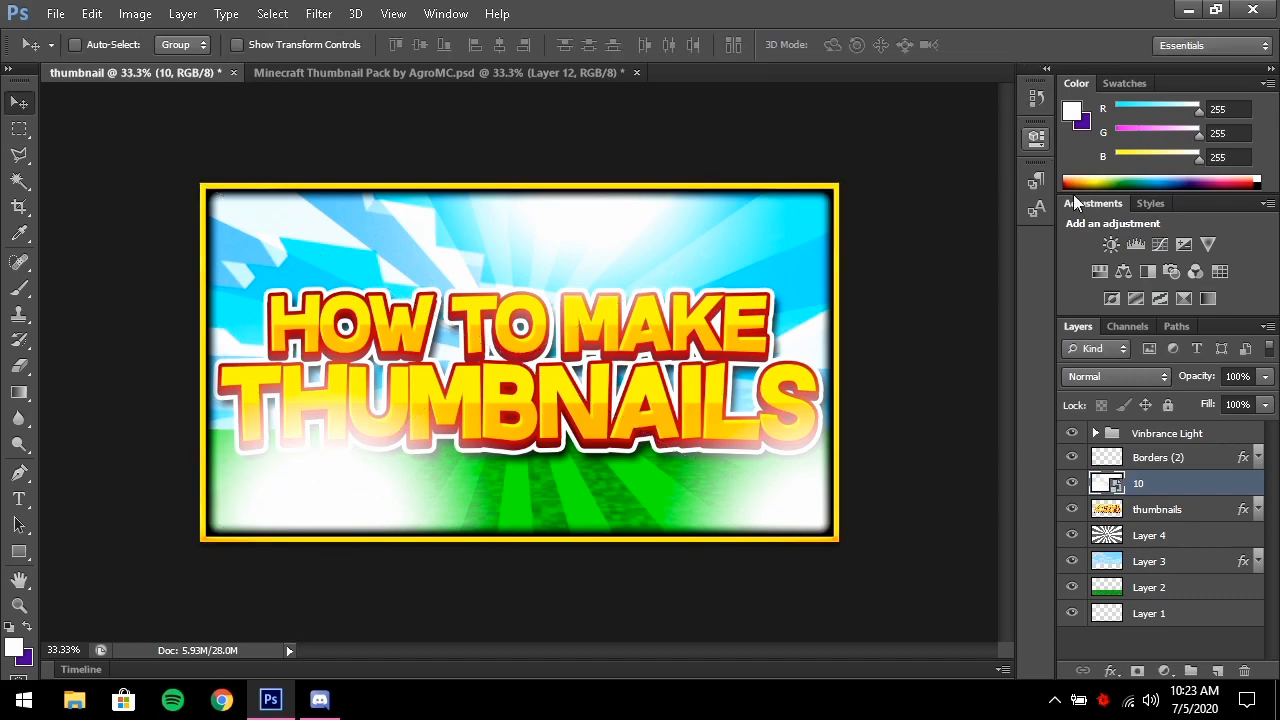
{"action": "left_click", "coordinate": [1096, 376]}
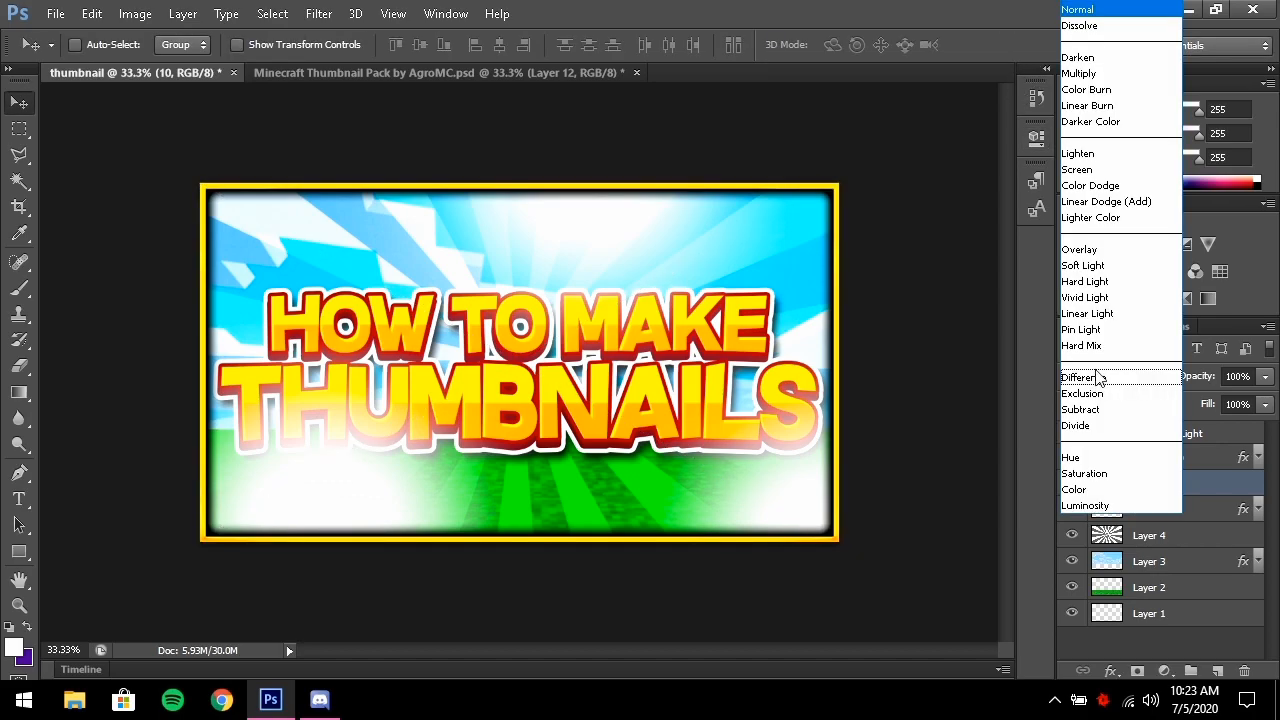
{"action": "left_click", "coordinate": [1125, 203]}
Set the light layer's opacity to 35%
{"action": "left_click", "coordinate": [1265, 377]}
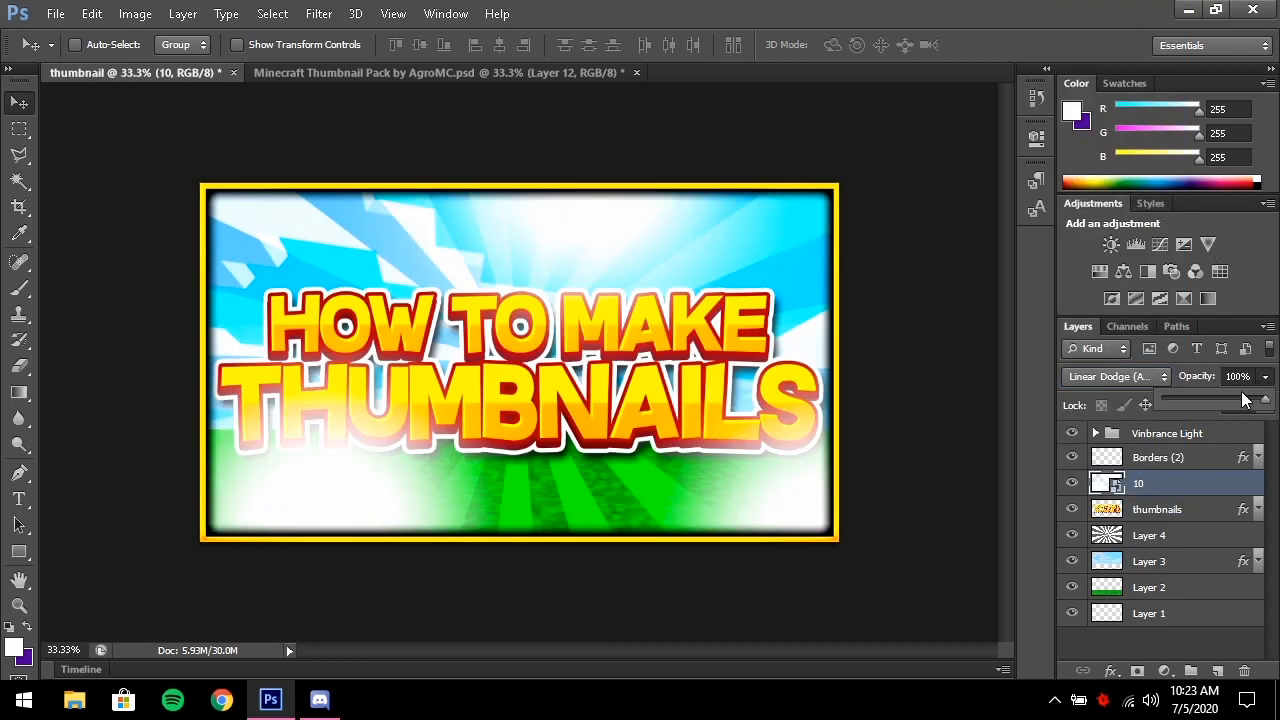
{"action": "mouse_move", "coordinate": [1221, 399]}
{"action": "left_mouse_down"}
{"action": "mouse_move", "coordinate": [1189, 405]}
{"action": "mouse_move", "coordinate": [1202, 399]}
{"action": "left_mouse_up"}
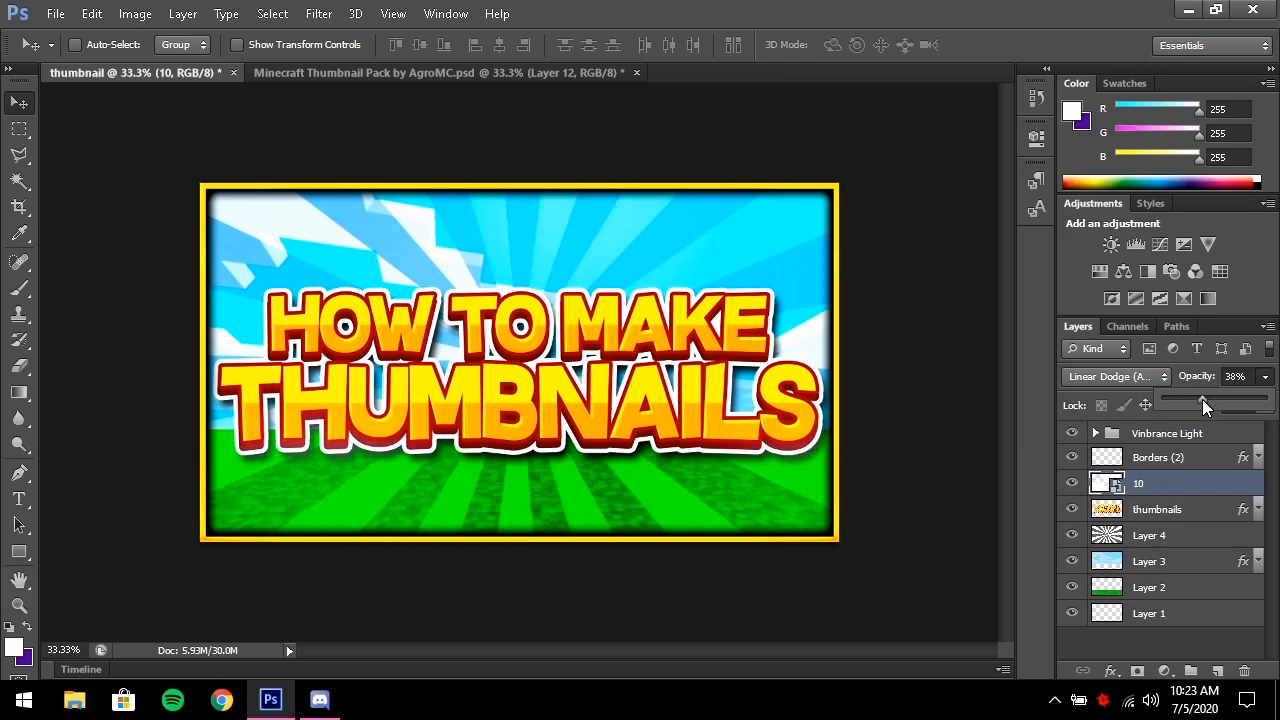
{"action": "left_click", "coordinate": [1078, 485]}
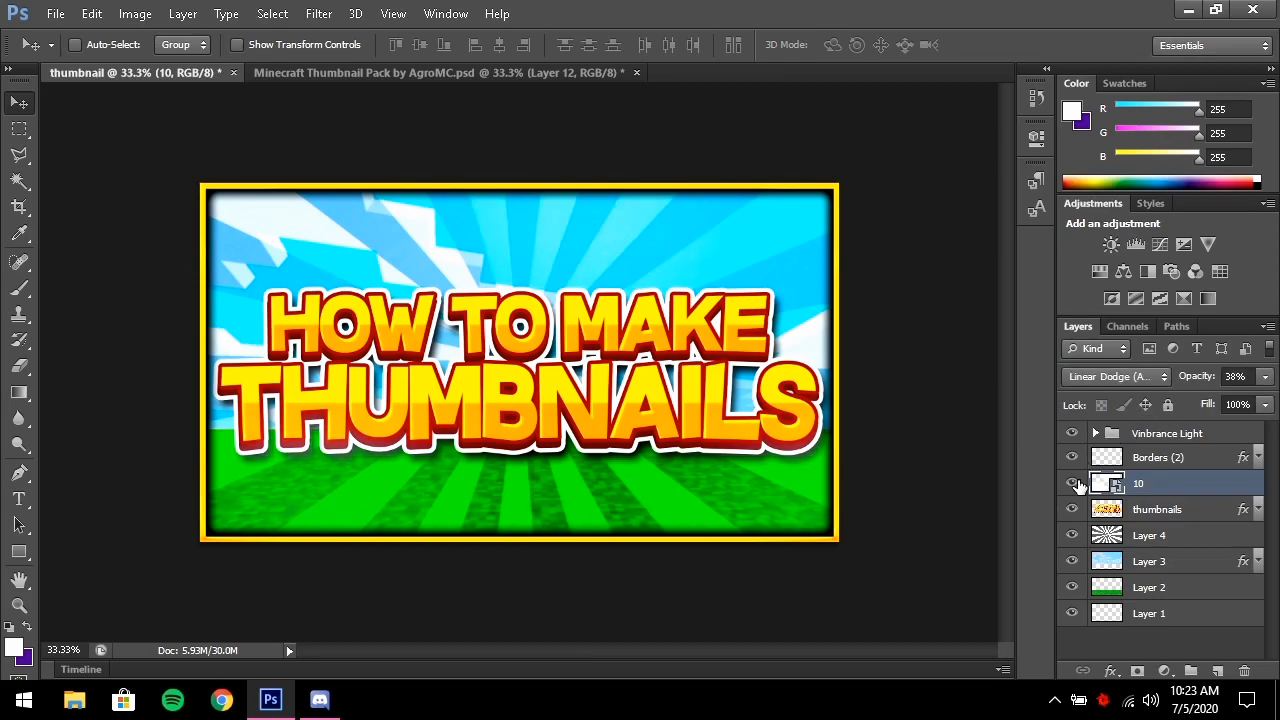
{"action": "scroll", "coordinate": [702, 380], "scroll_direction": "down", "scroll_amount": 3}
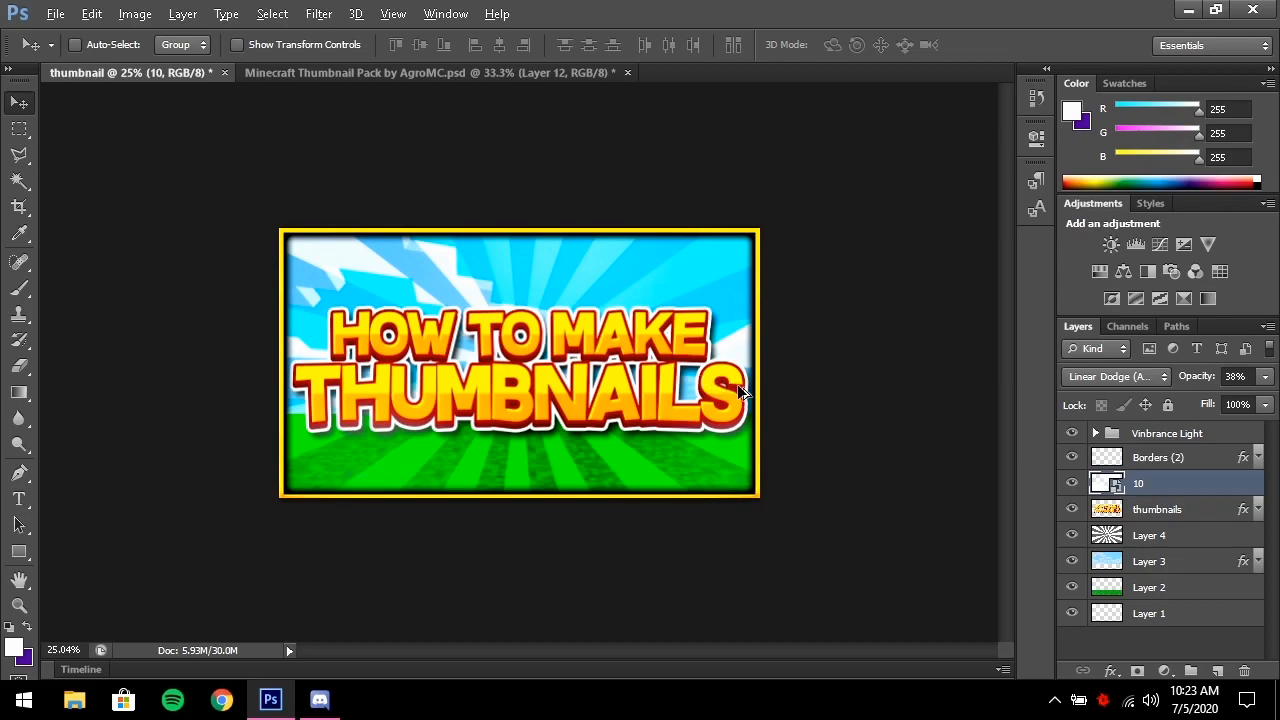
{"action": "left_click", "coordinate": [1265, 376]}
{"action": "type", "text": "35"}
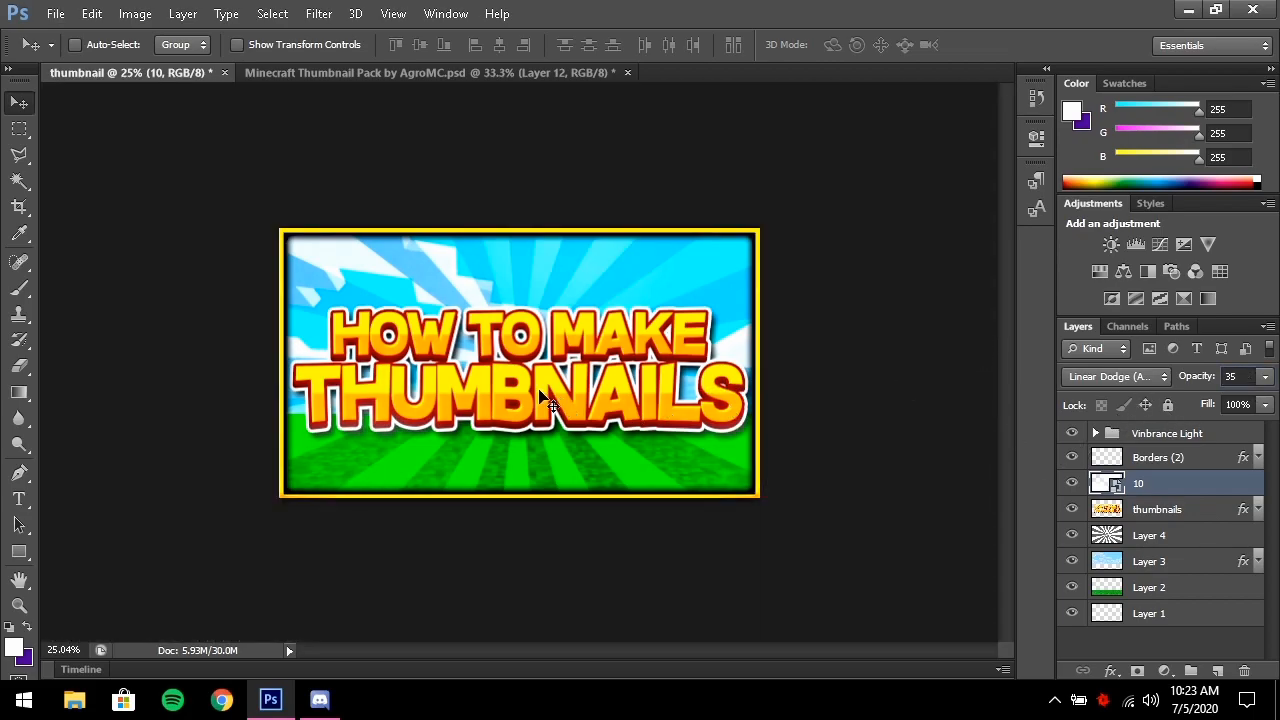
{"action": "scroll", "coordinate": [680, 465], "scroll_direction": "up", "scroll_amount": 3}
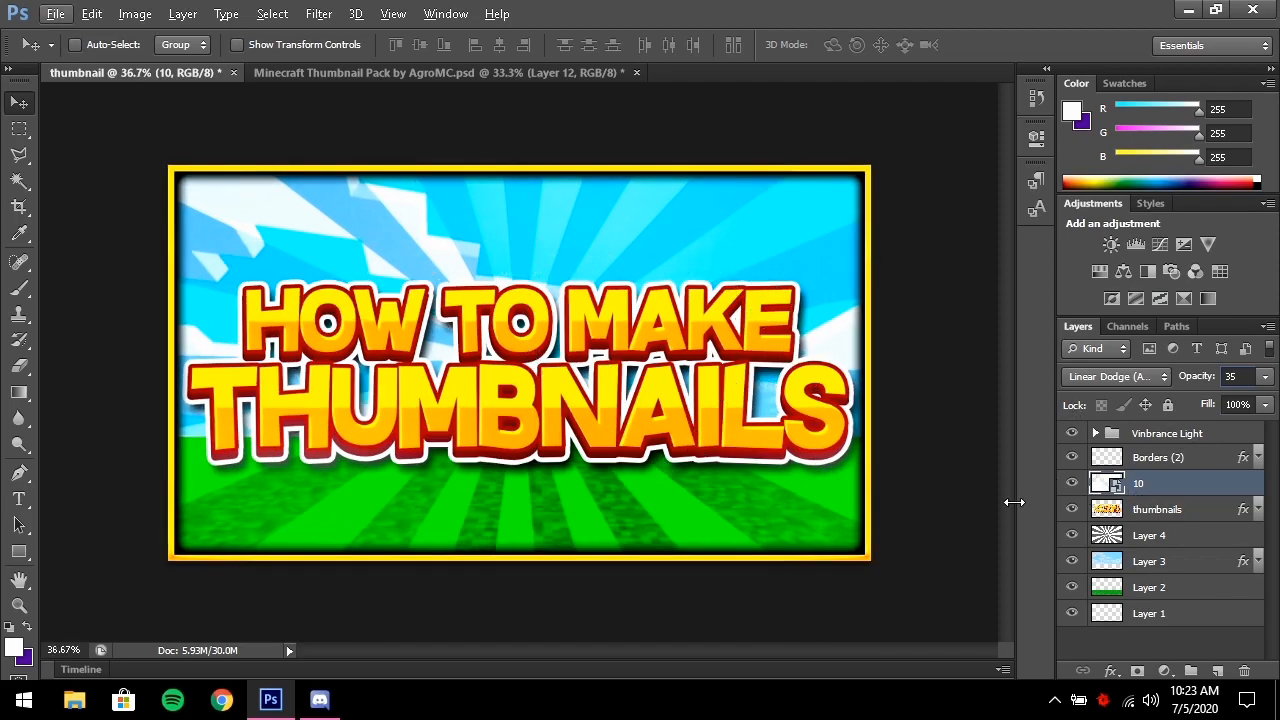
{"action": "left_click", "coordinate": [56, 14]}
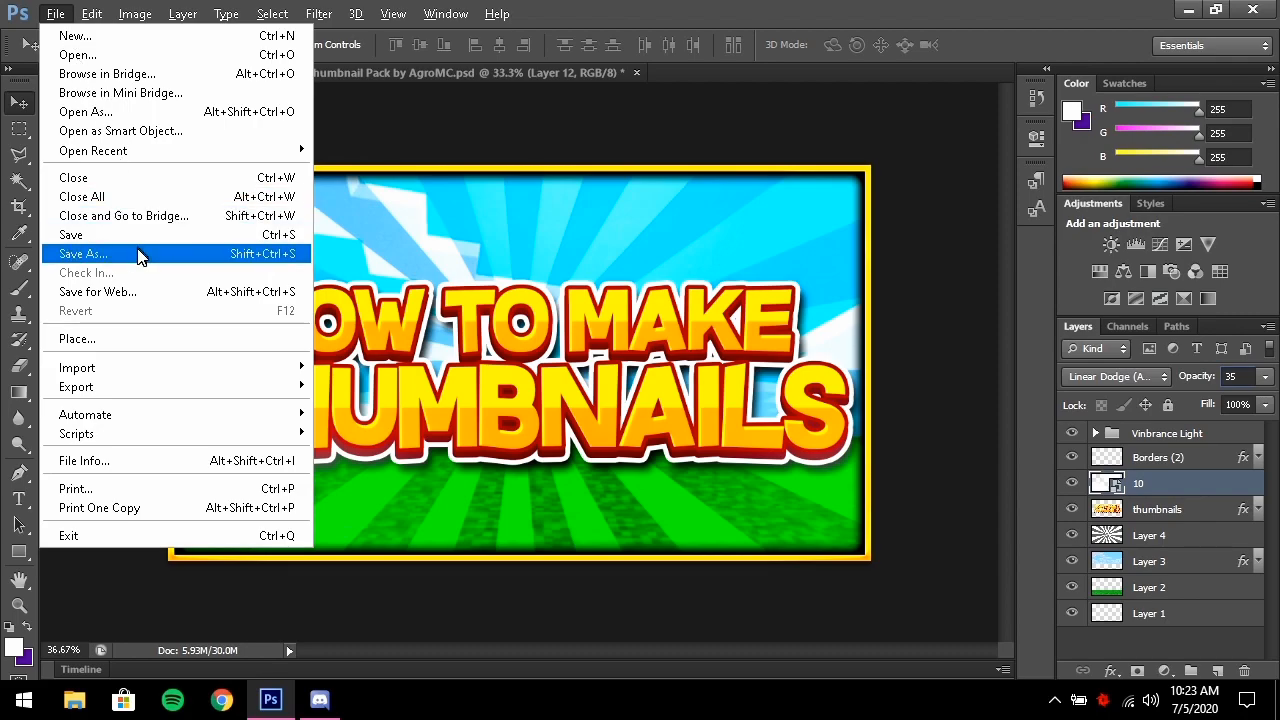
Save the thumbnail as thumbnail.png in PNG format to the Desktop, accepting the PNG options
{"action": "left_click", "coordinate": [90, 254]}
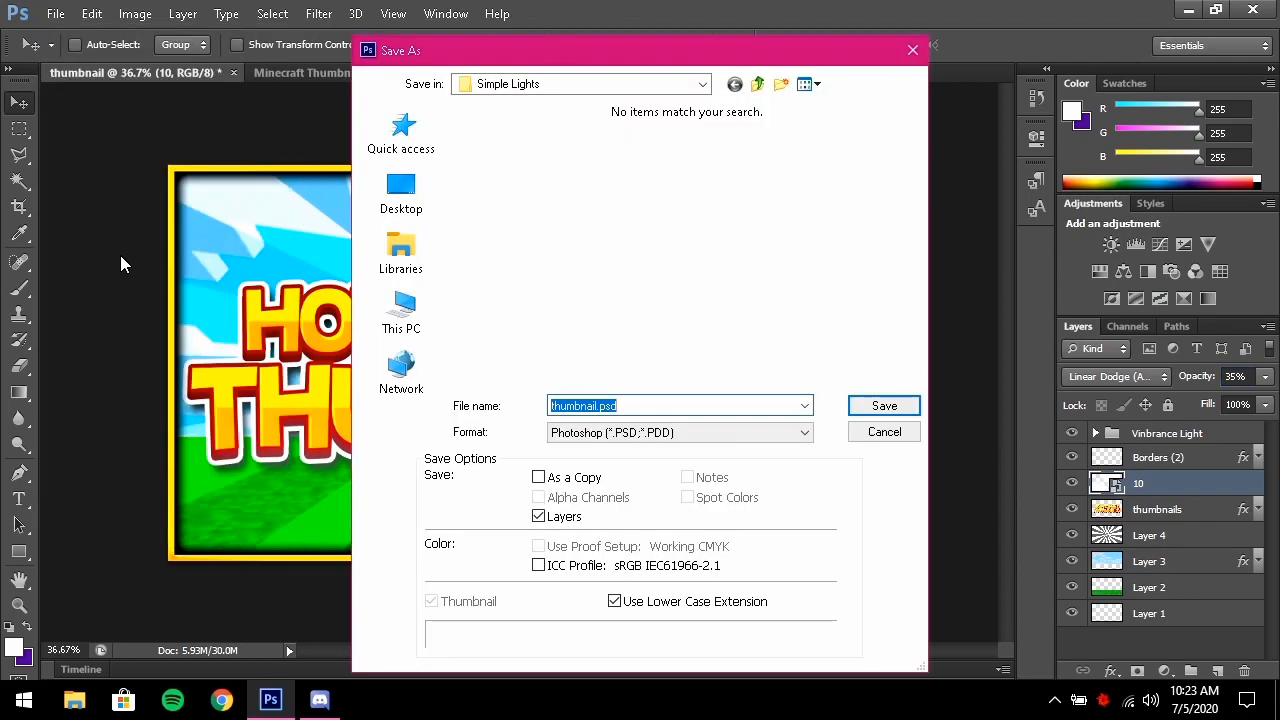
{"action": "left_click", "coordinate": [711, 434]}
{"action": "left_click", "coordinate": [598, 363]}
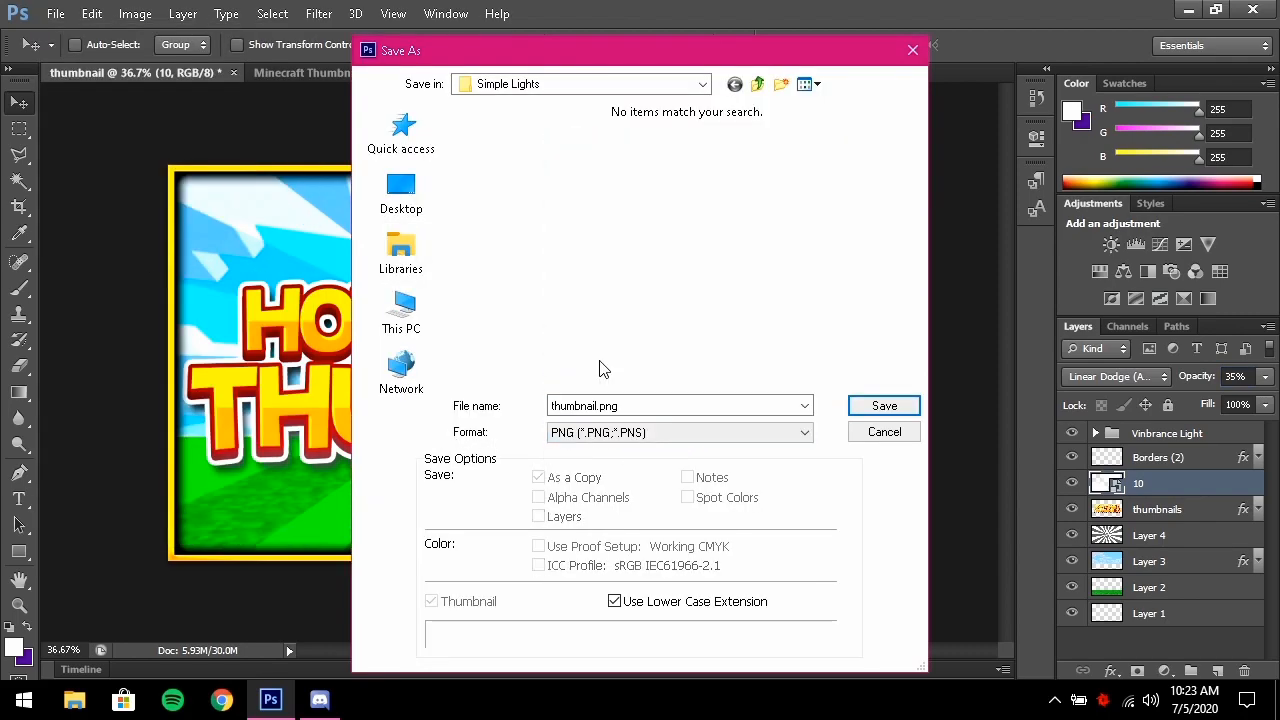
{"action": "double_click", "coordinate": [636, 406]}
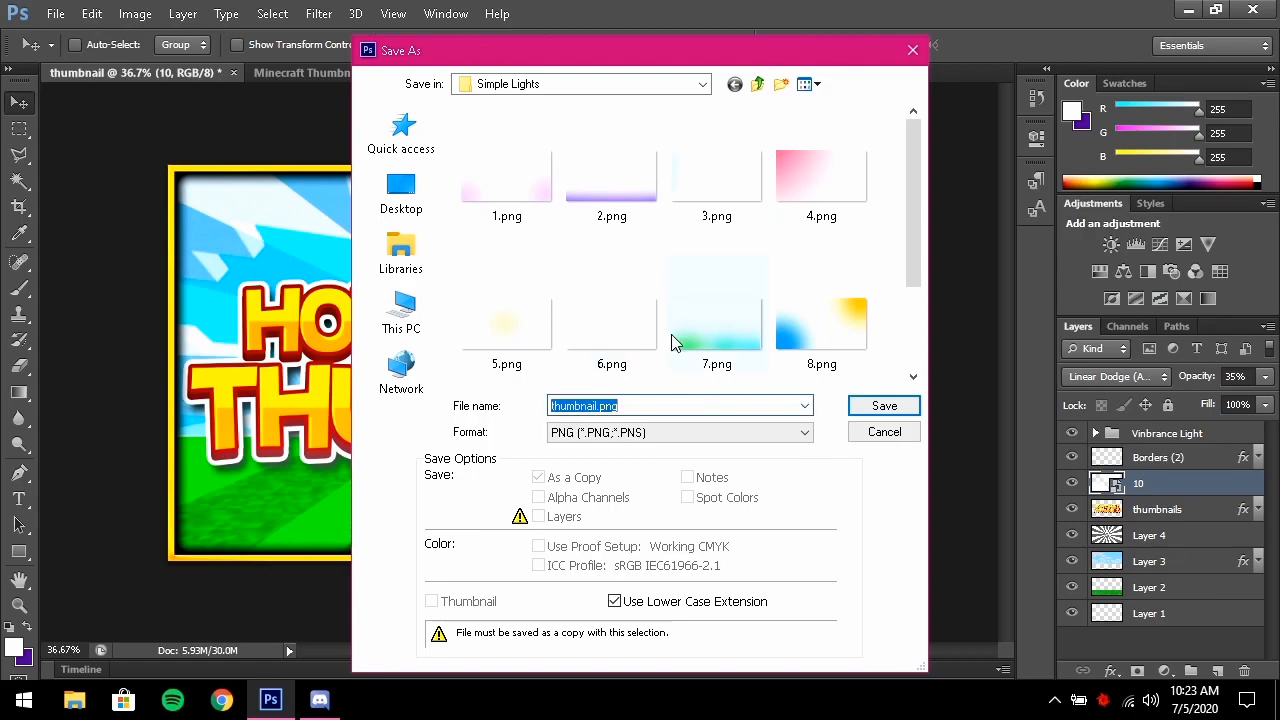
{"action": "left_click", "coordinate": [441, 184]}
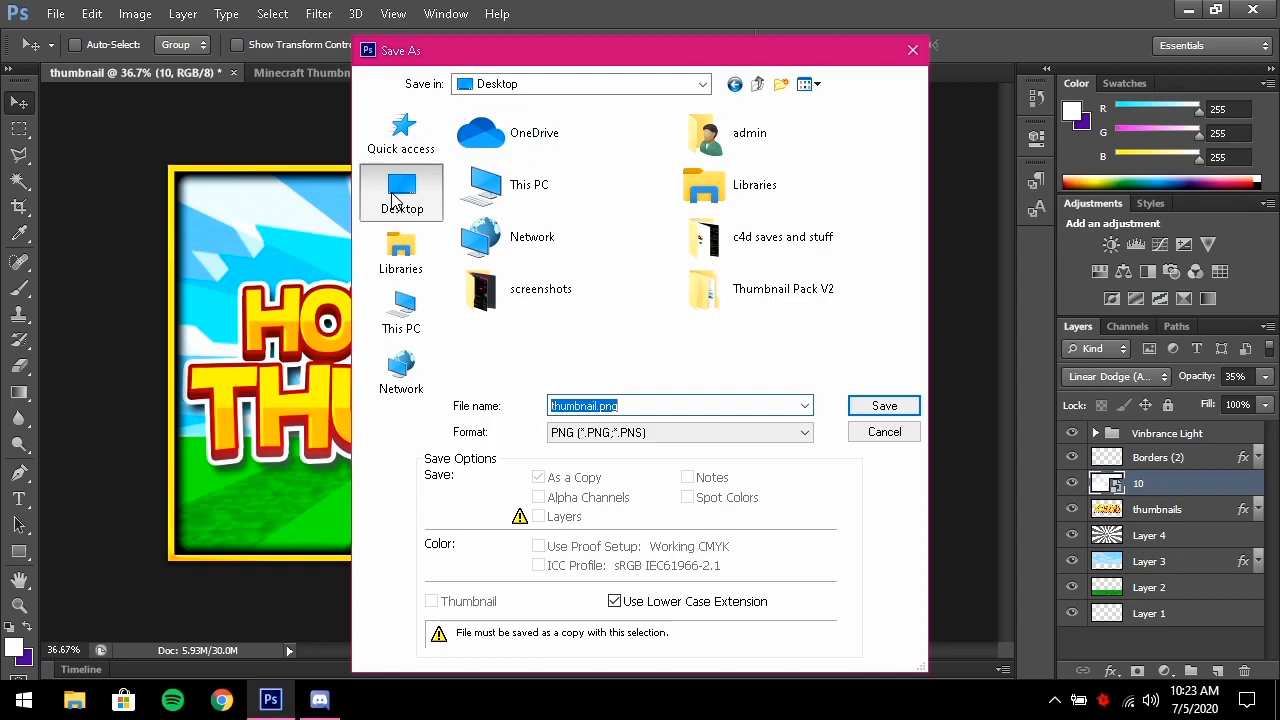
{"action": "left_click", "coordinate": [893, 410]}
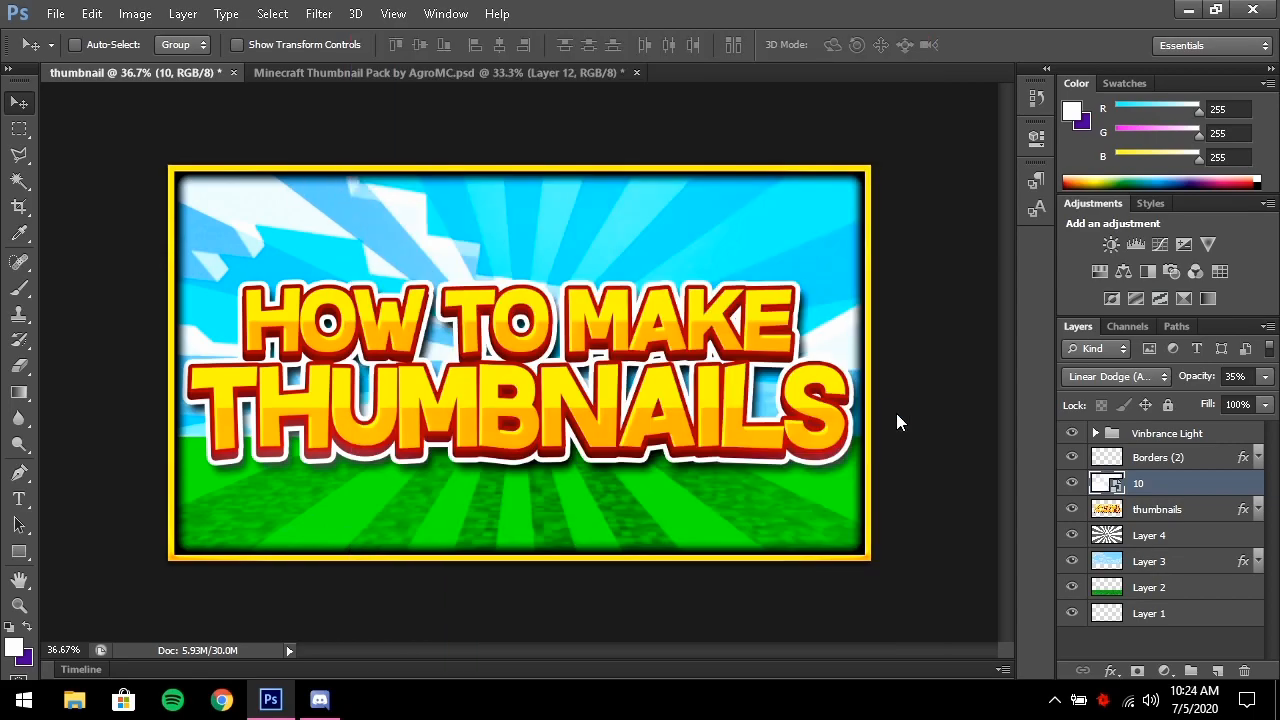
{"action": "left_click", "coordinate": [730, 212]}
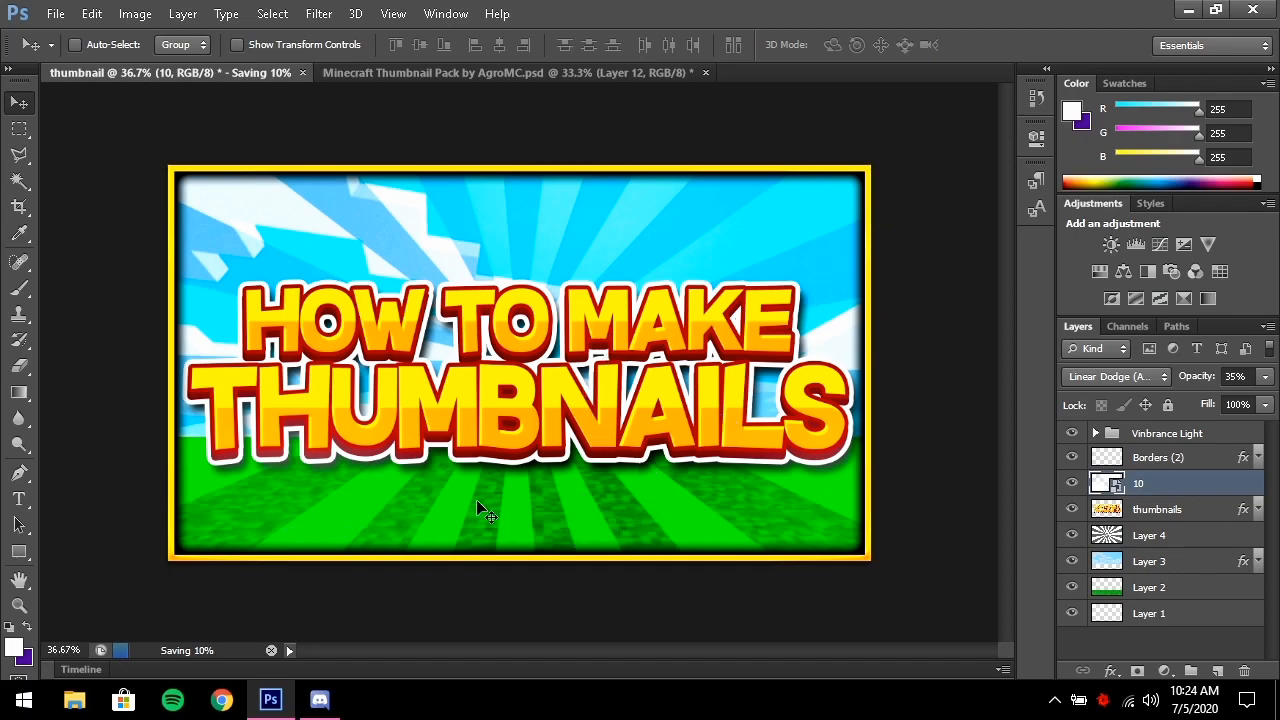
Minimize Photoshop and open thumbnail.png from the desktop in Windows Photo Viewer
{"action": "left_click", "coordinate": [1187, 11]}
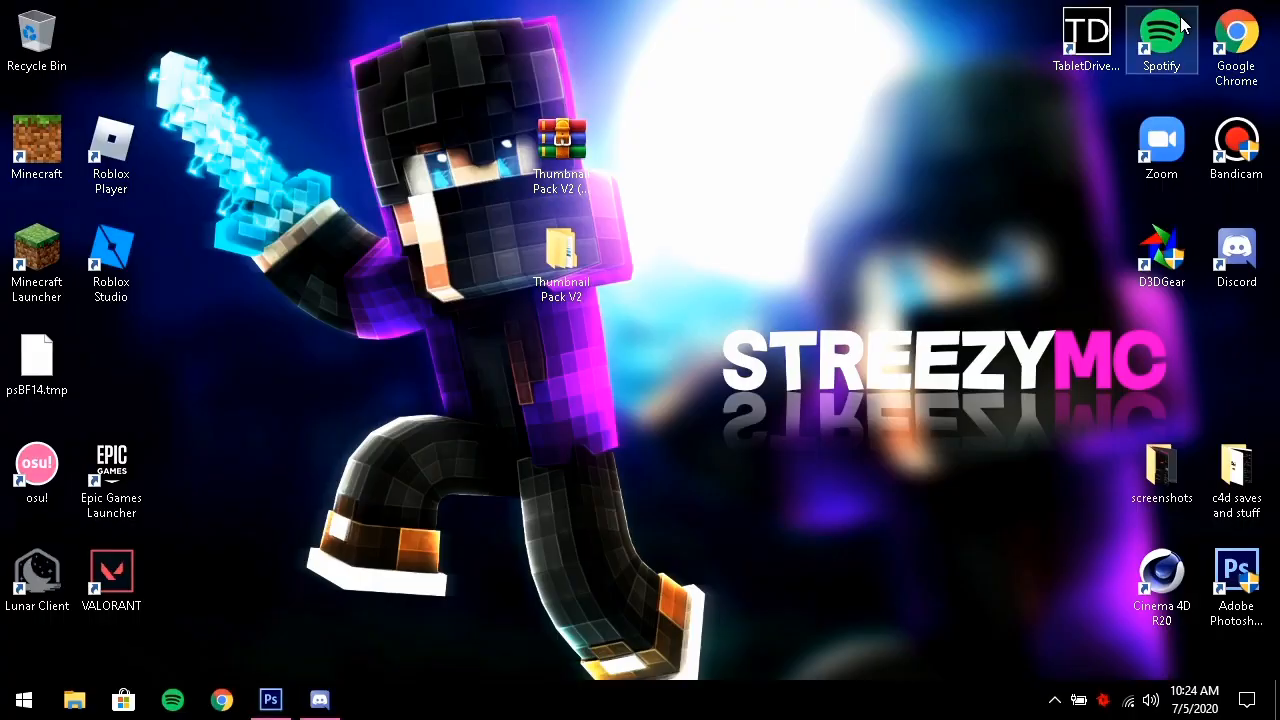
{"action": "left_click_drag", "start_coordinate": [38, 365], "coordinate": [476, 350]}
{"action": "left_click_drag", "start_coordinate": [842, 215], "coordinate": [871, 172]}
{"action": "double_click", "coordinate": [869, 170]}
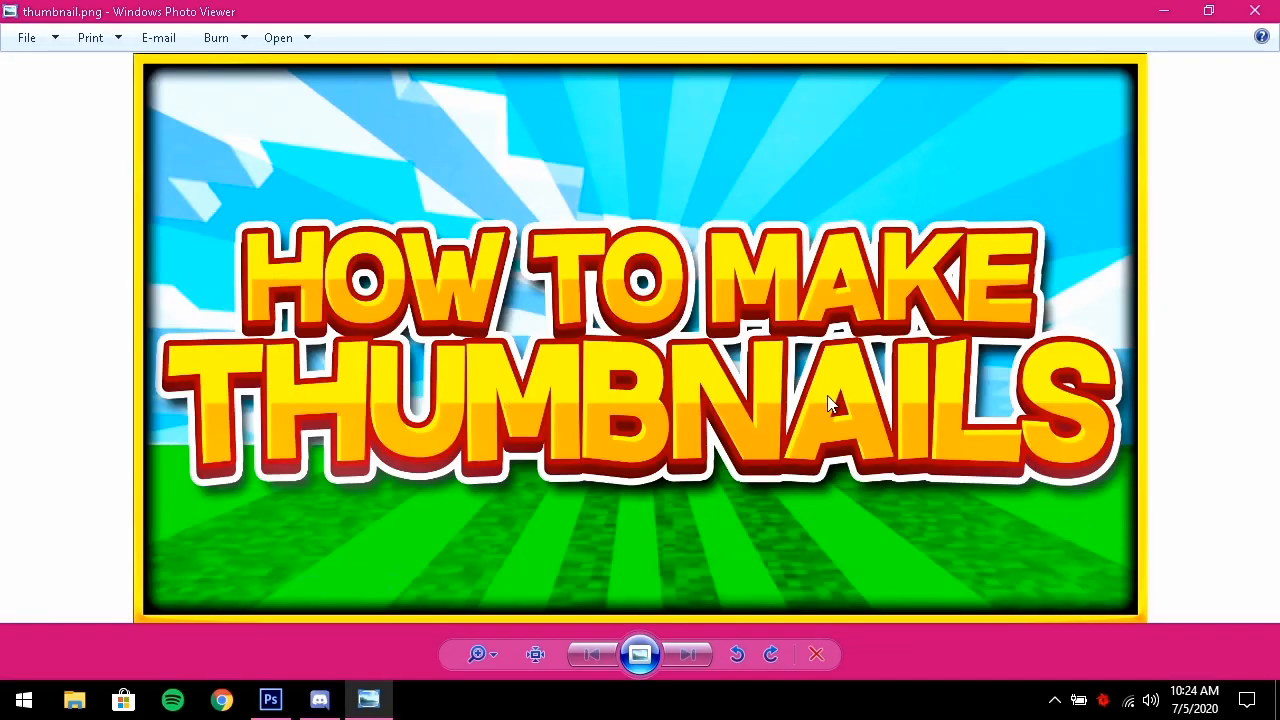
{"action": "scroll", "coordinate": [631, 498], "scroll_direction": "up", "scroll_amount": 2}
{"action": "scroll", "coordinate": [606, 486], "scroll_direction": "down", "scroll_amount": 2}
Compare it with an older thumbnail from the c4d saves and stuff folder, then reposition the viewer
{"action": "left_click_drag", "start_coordinate": [918, 10], "coordinate": [833, 65]}
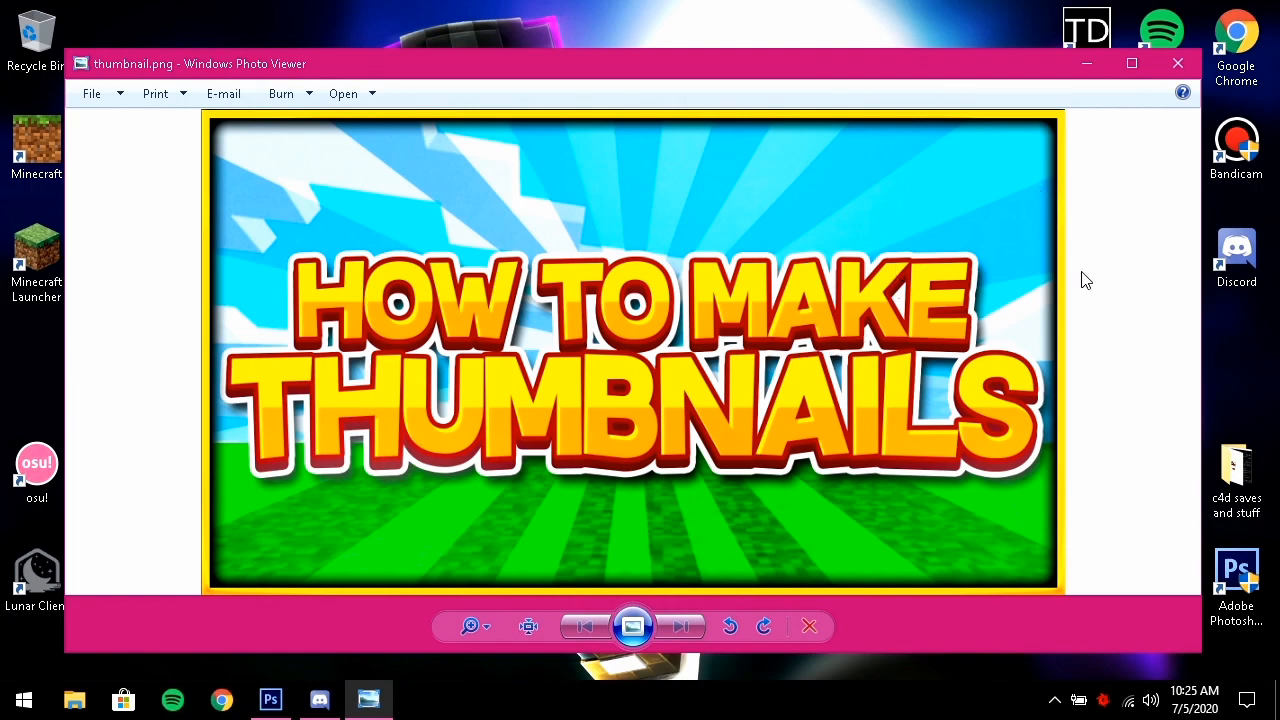
{"action": "left_click_drag", "start_coordinate": [875, 85], "coordinate": [763, 94]}
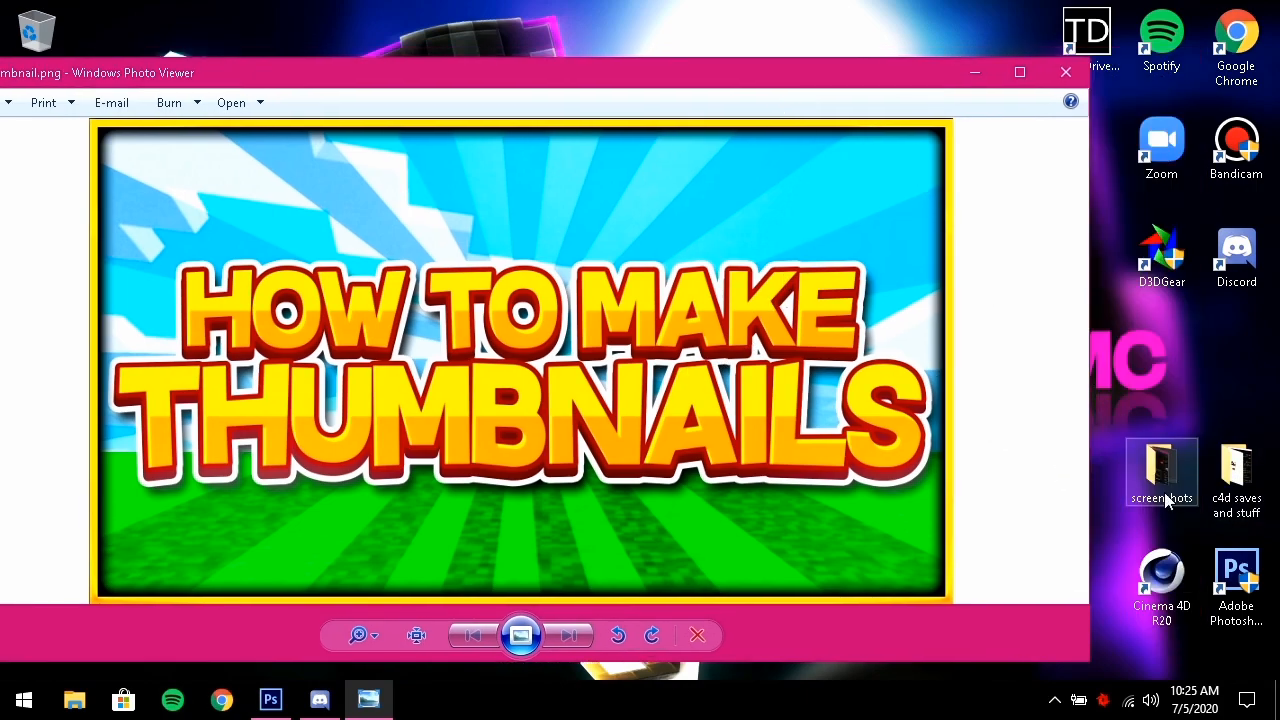
{"action": "double_click", "coordinate": [1236, 475]}
{"action": "scroll", "coordinate": [497, 450], "scroll_direction": "down", "scroll_amount": 3}
{"action": "double_click", "coordinate": [560, 380]}
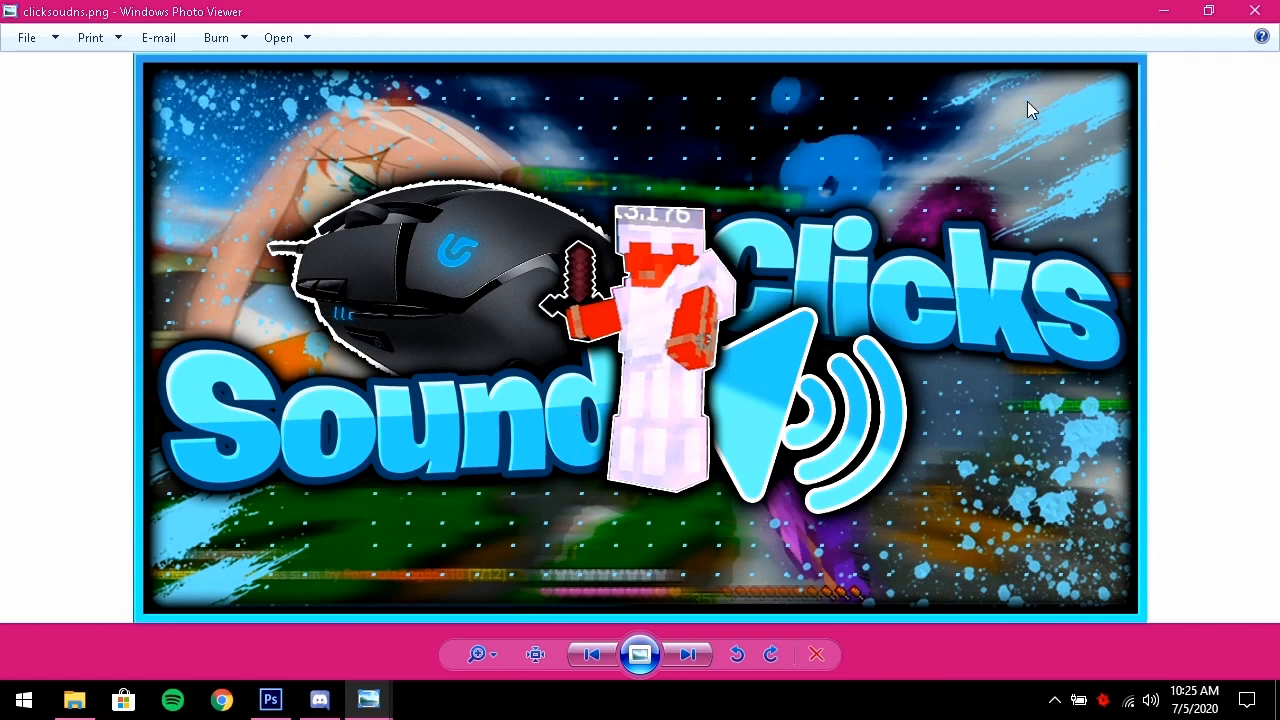
{"action": "left_click", "coordinate": [1254, 10]}
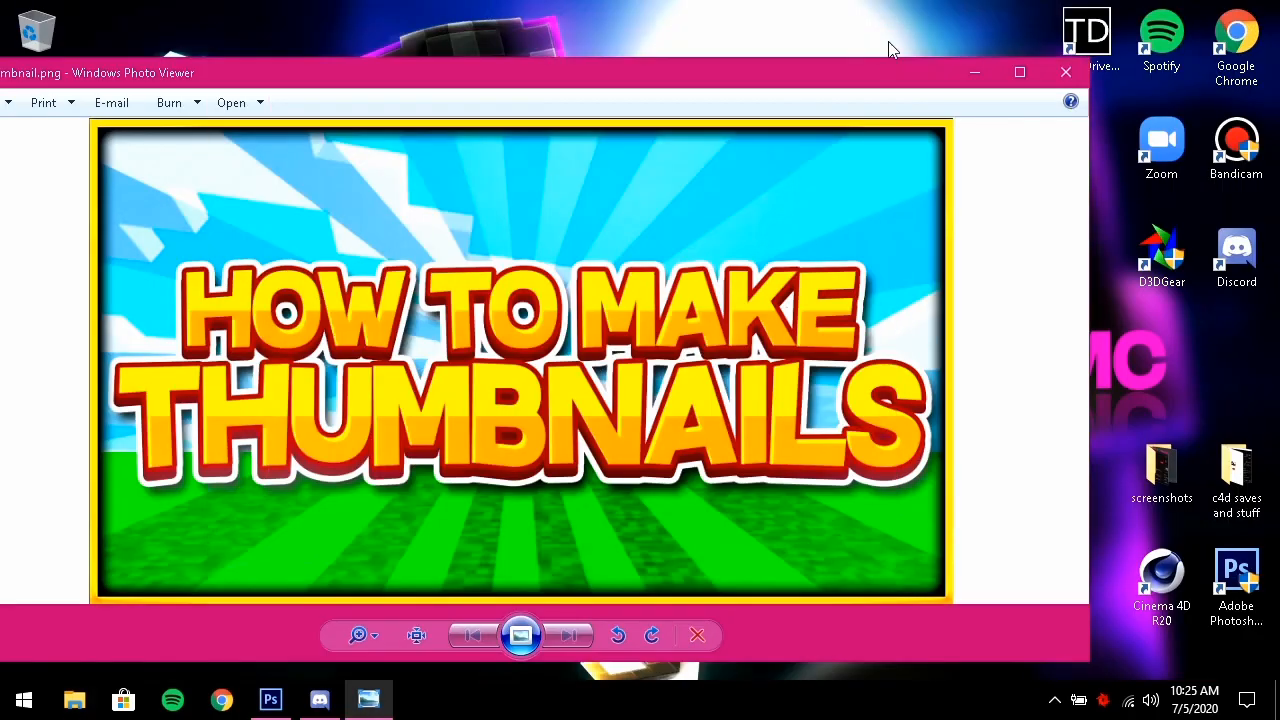
{"action": "left_click_drag", "start_coordinate": [650, 82], "coordinate": [683, 76]}
{"action": "left_click_drag", "start_coordinate": [843, 73], "coordinate": [925, 47]}
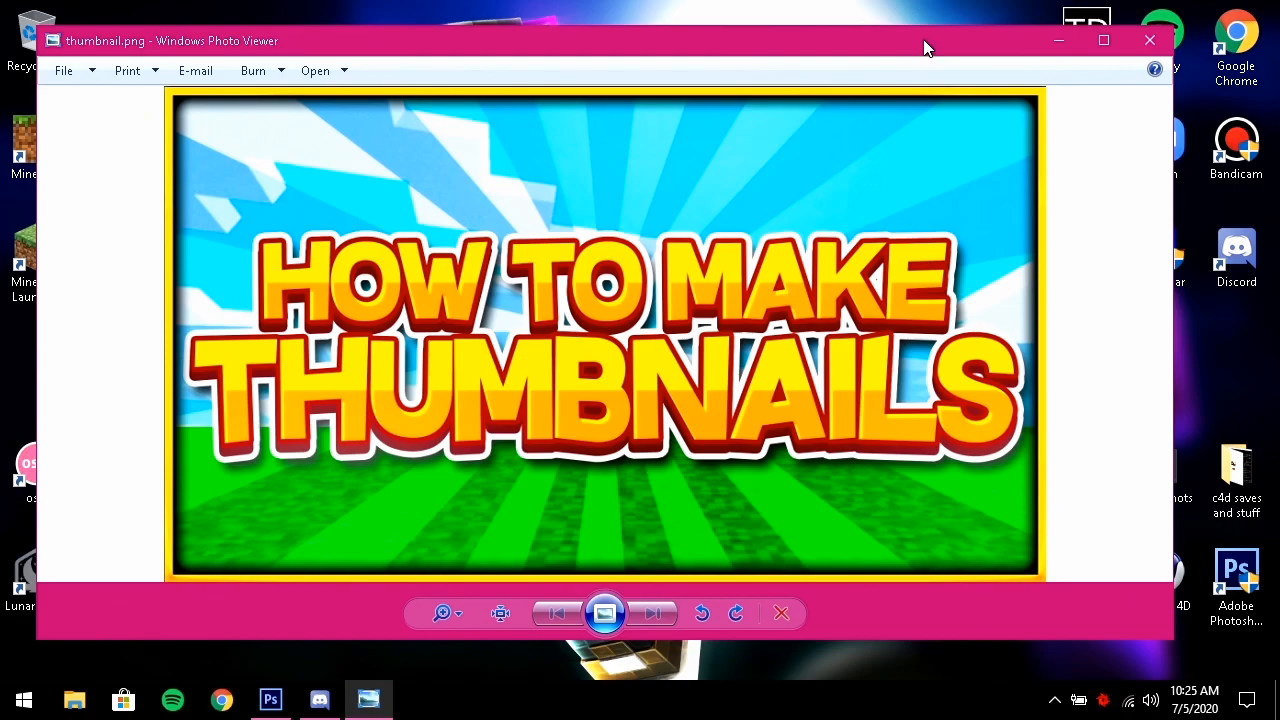